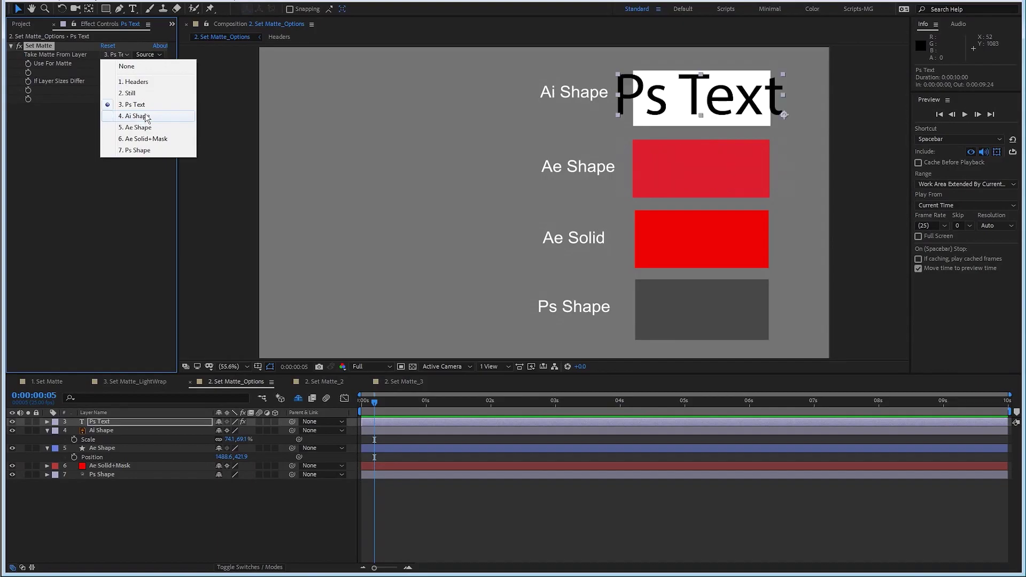
# Step: Take the Set Matte source for the Ps Text layer from Ai Shape and move the text leftward in the composition
pyautogui.click(143, 118)
pyautogui.moveTo(693, 106); pyautogui.dragTo(599, 107)
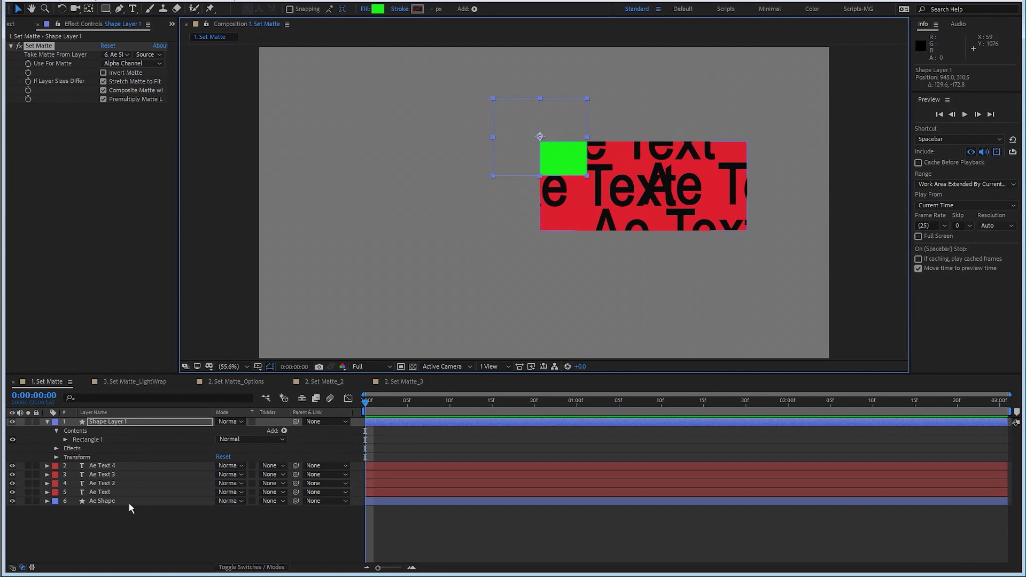
# Step: Reposition the red Ae Shape behind the text, collapse Shape Layer 1, and move Ae Shape higher in the layer stack
pyautogui.click(130, 501)
pyautogui.moveTo(652, 186); pyautogui.dragTo(685, 209)
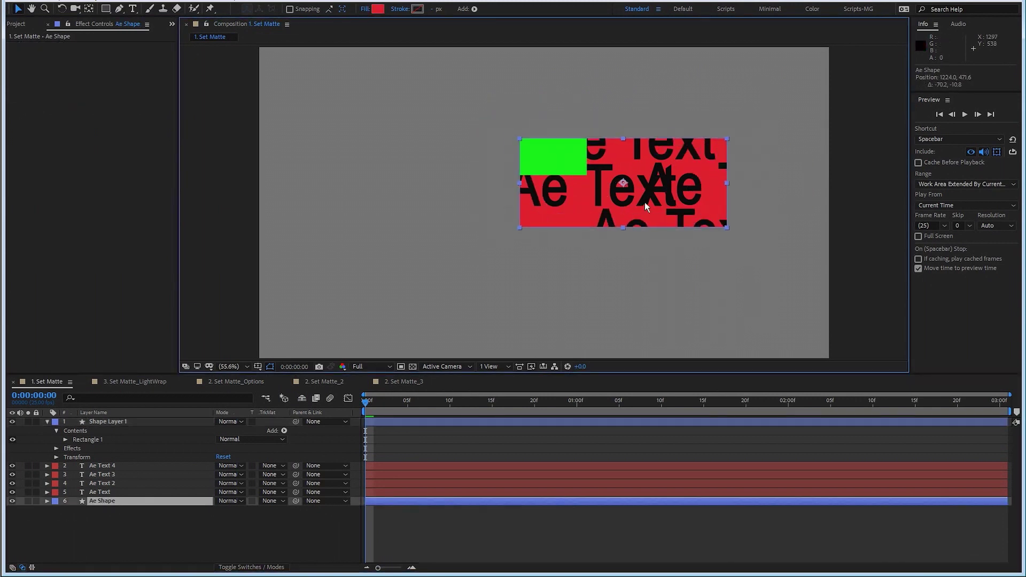
pyautogui.click(47, 422)
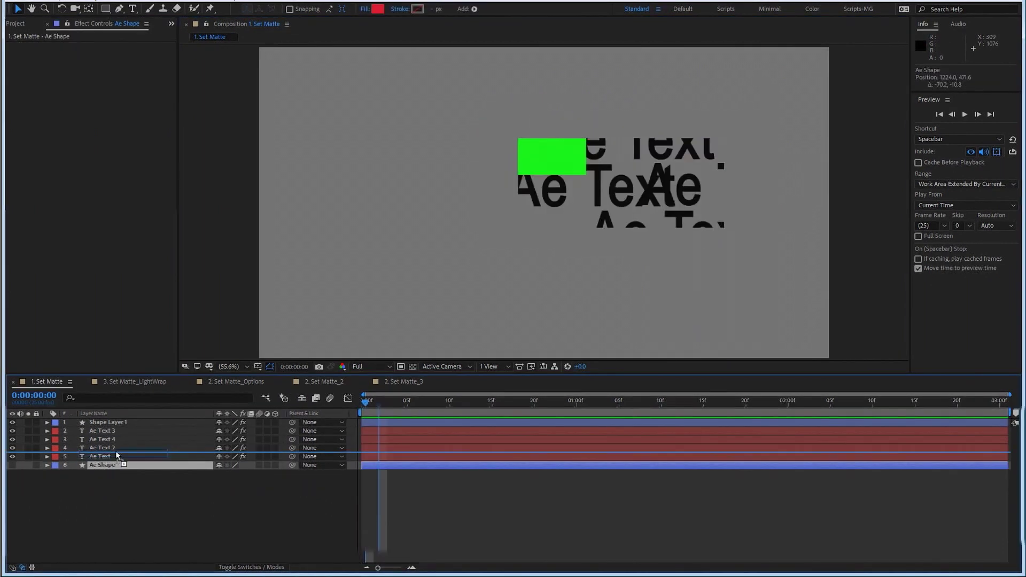
pyautogui.moveTo(115, 451); pyautogui.dragTo(116, 422)
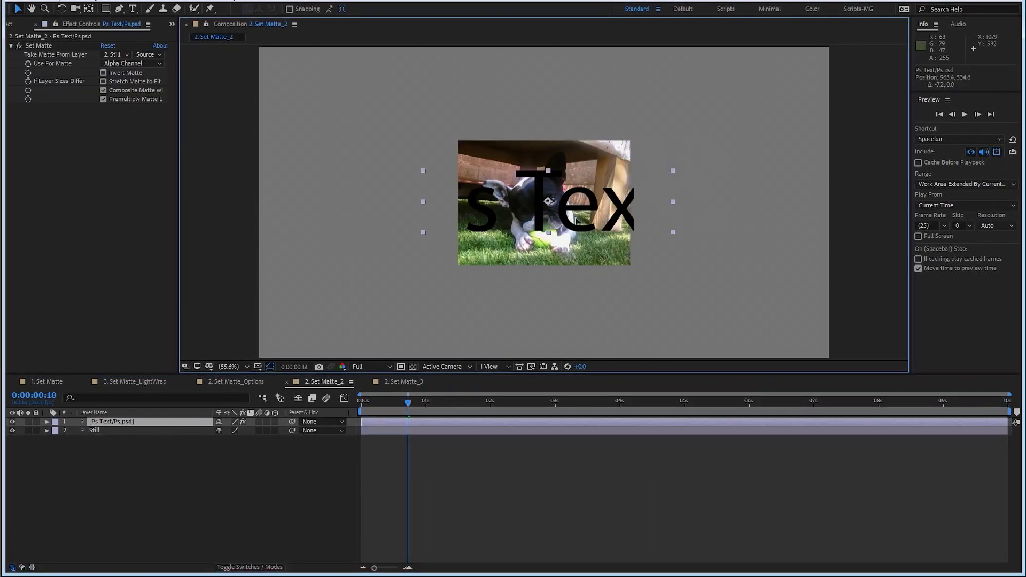
# Step: Move the Ps Text/Ps.psd layer leftward over the still image and pre-compose it
pyautogui.moveTo(576, 220); pyautogui.dragTo(523, 216)
pyautogui.hotkey('ctrl', 'shift', 'c')
pyautogui.press('Return')
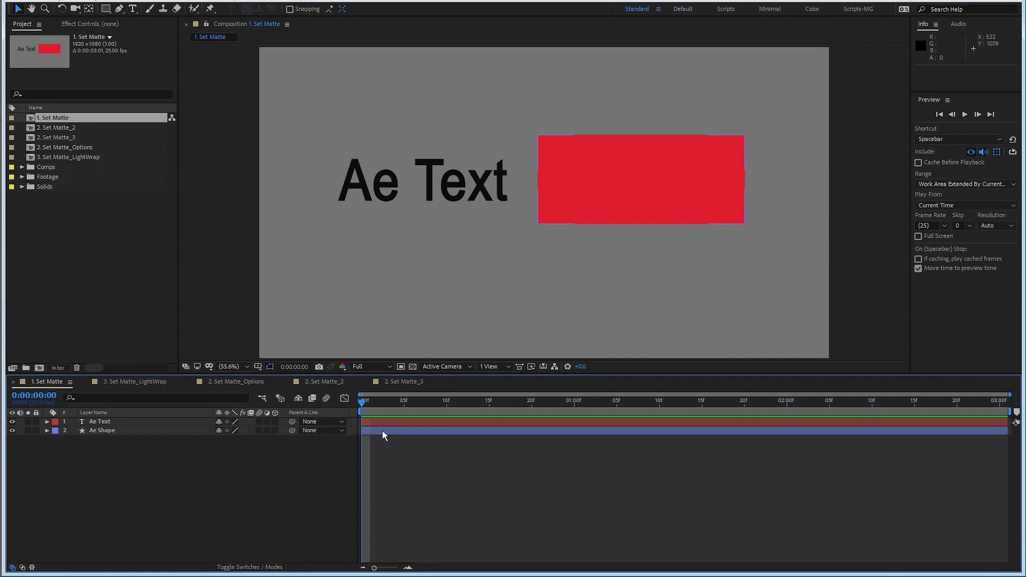
# Step: Move the Ae Text layer onto the red Ae Shape so that it overlaps the shape's left edge
pyautogui.click(433, 186)
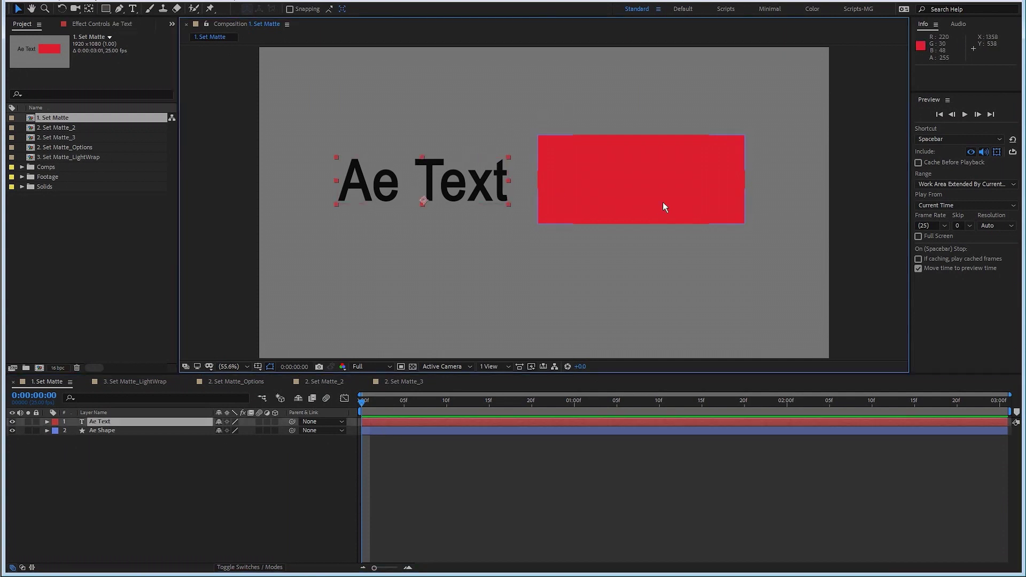
pyautogui.click(648, 199)
pyautogui.moveTo(473, 190)
pyautogui.mouseDown()
pyautogui.moveTo(459, 185)
pyautogui.moveTo(660, 189)
pyautogui.moveTo(641, 191)
pyautogui.moveTo(658, 186)
pyautogui.moveTo(609, 146)
pyautogui.moveTo(726, 142)
pyautogui.moveTo(752, 214)
pyautogui.moveTo(729, 234)
pyautogui.moveTo(635, 216)
pyautogui.moveTo(650, 215)
pyautogui.mouseUp()
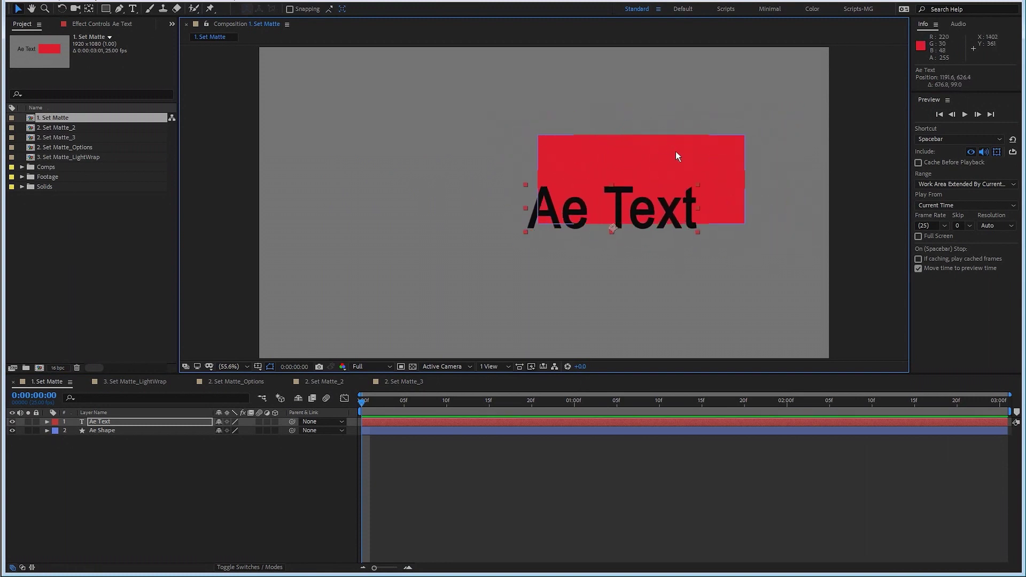
pyautogui.click(675, 154)
pyautogui.moveTo(534, 203); pyautogui.dragTo(488, 171)
# Step: Place Ae Text beneath Ae Shape with the track matte Alpha Matte "Ae Shape", and reposition the text inside the shape
pyautogui.moveTo(118, 422); pyautogui.dragTo(119, 436)
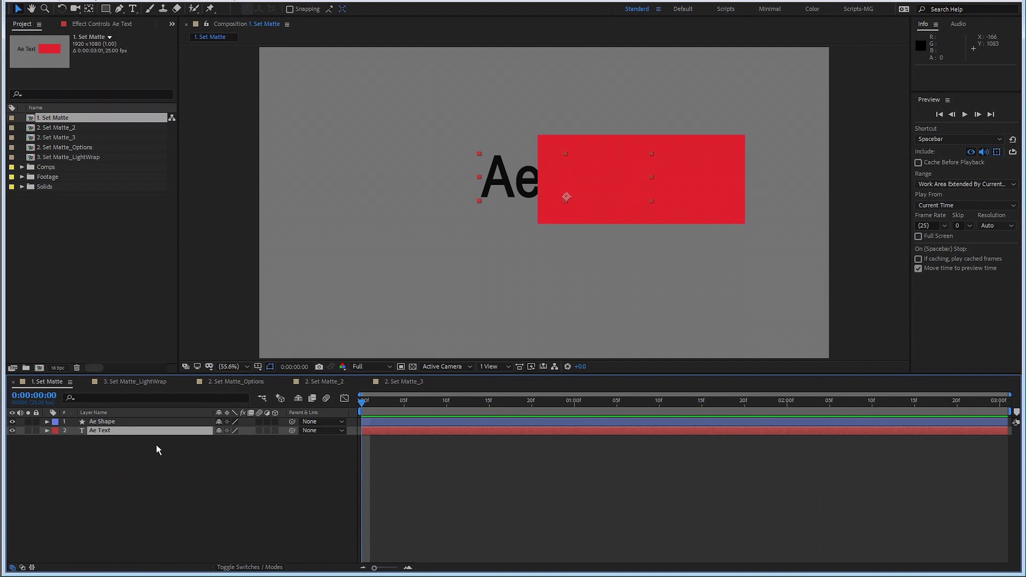
pyautogui.press('F4')
pyautogui.click(271, 430)
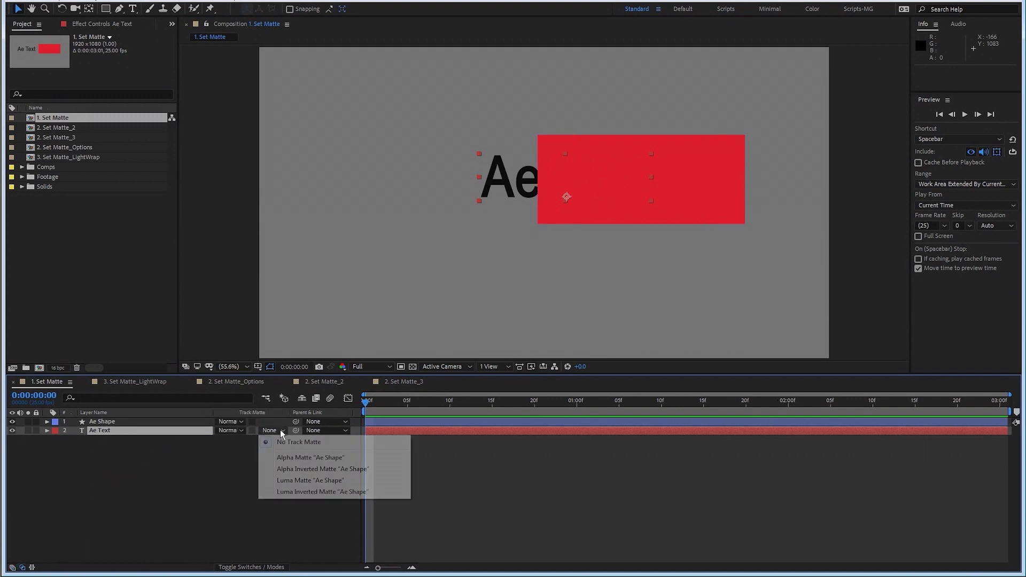
pyautogui.click(302, 457)
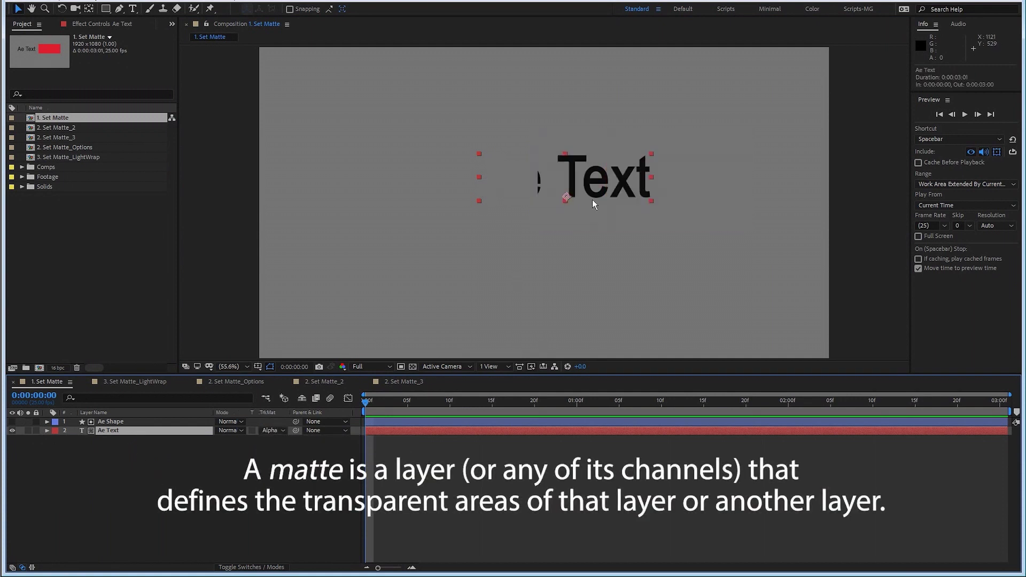
pyautogui.moveTo(592, 202); pyautogui.dragTo(671, 187)
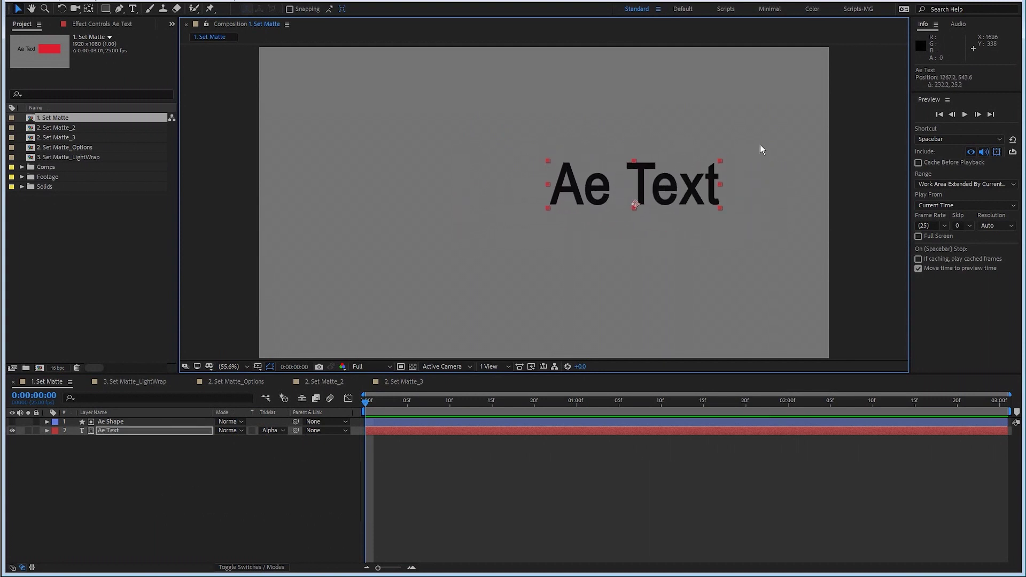
# Step: Duplicate the Ae Shape layer, make the copy visible, and place it beneath Ae Text as the background
pyautogui.click(124, 421)
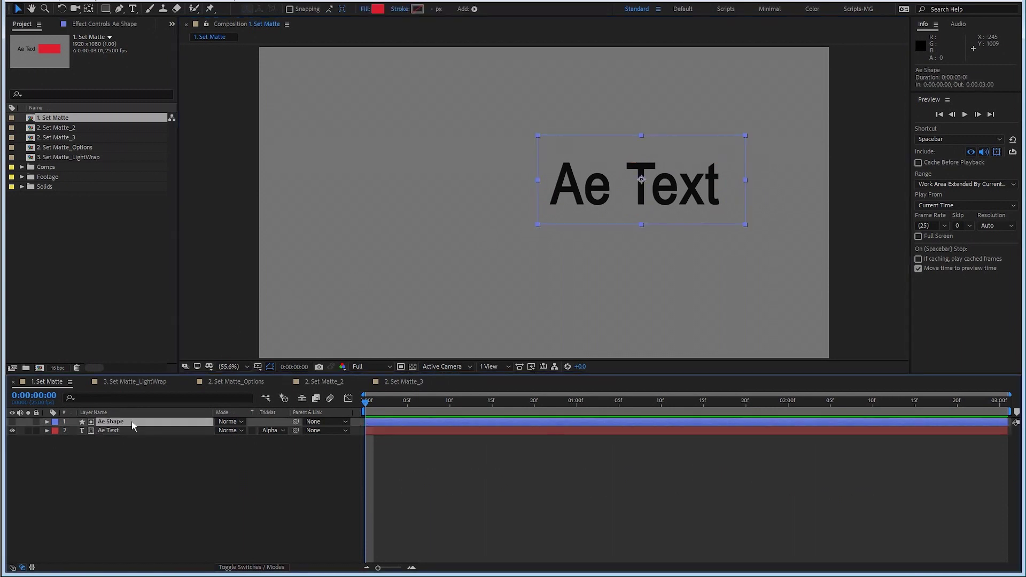
pyautogui.hotkey('ctrl', 'd')
pyautogui.click(12, 422)
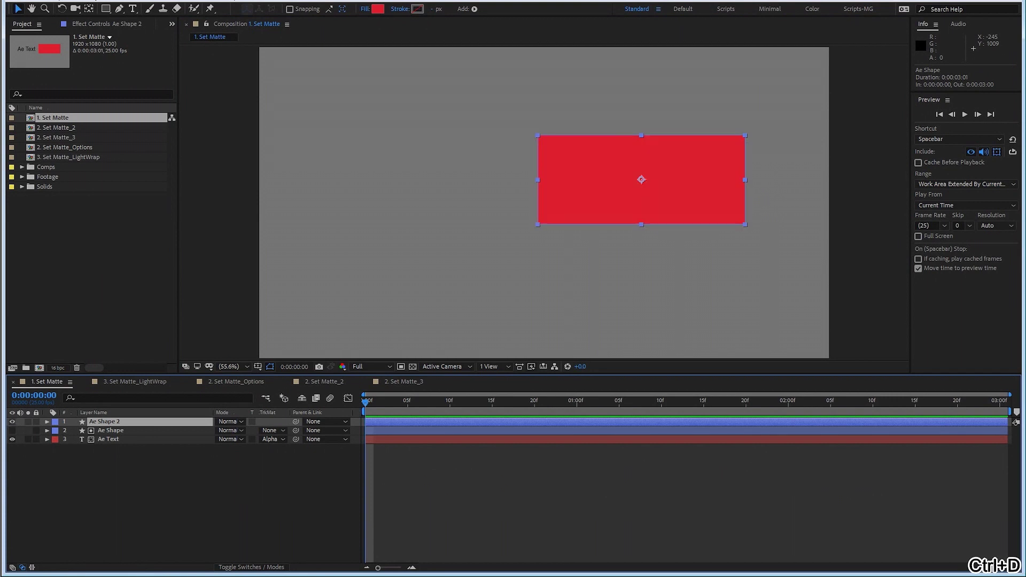
pyautogui.moveTo(111, 421); pyautogui.dragTo(113, 443)
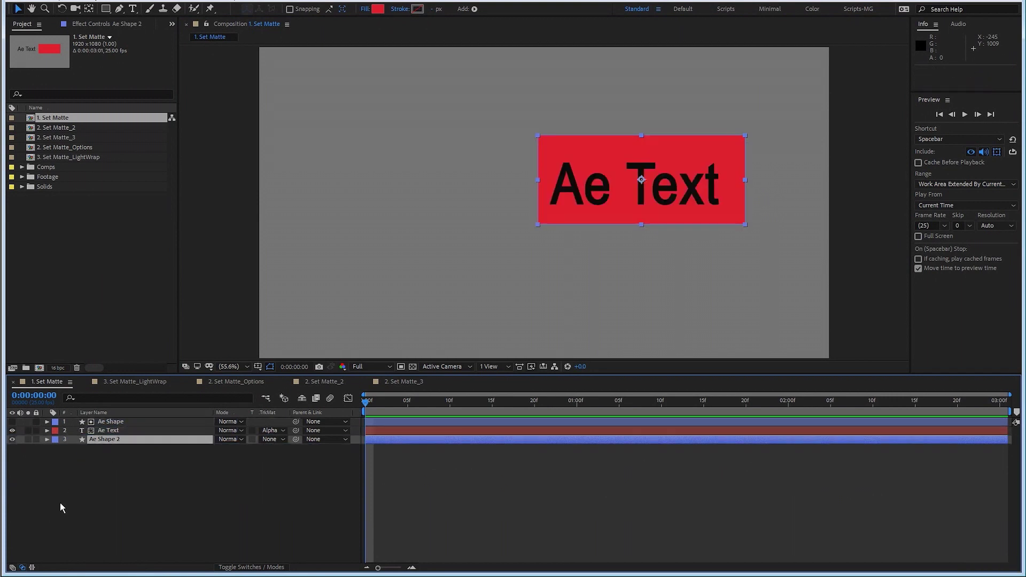
# Step: Parent the Ae Shape matte layer to Ae Shape 2, and test the link by repositioning the red shape and the text
pyautogui.click(165, 422)
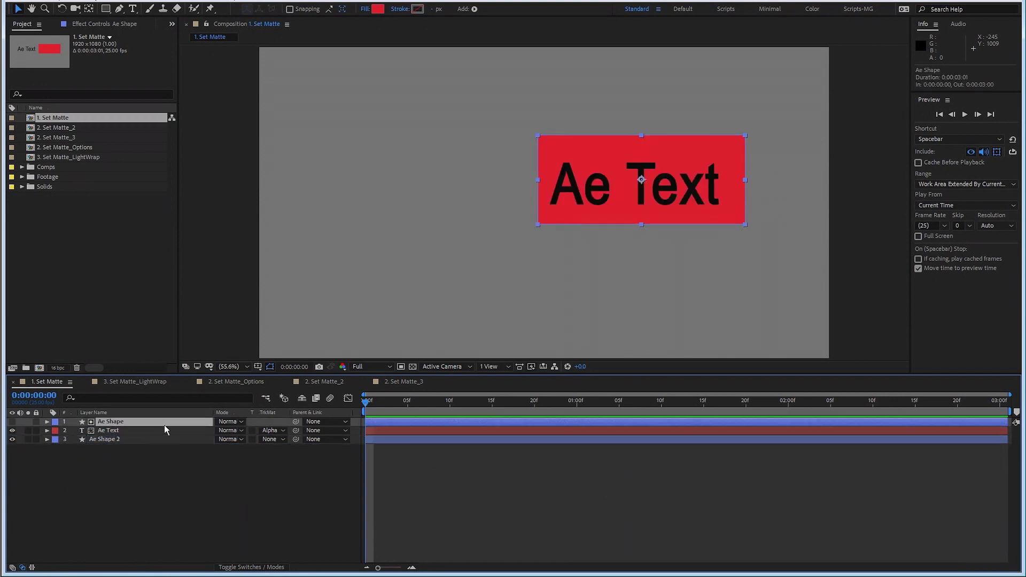
pyautogui.moveTo(296, 423); pyautogui.dragTo(148, 443)
pyautogui.click(147, 443)
pyautogui.moveTo(632, 194); pyautogui.dragTo(680, 199)
pyautogui.click(160, 430)
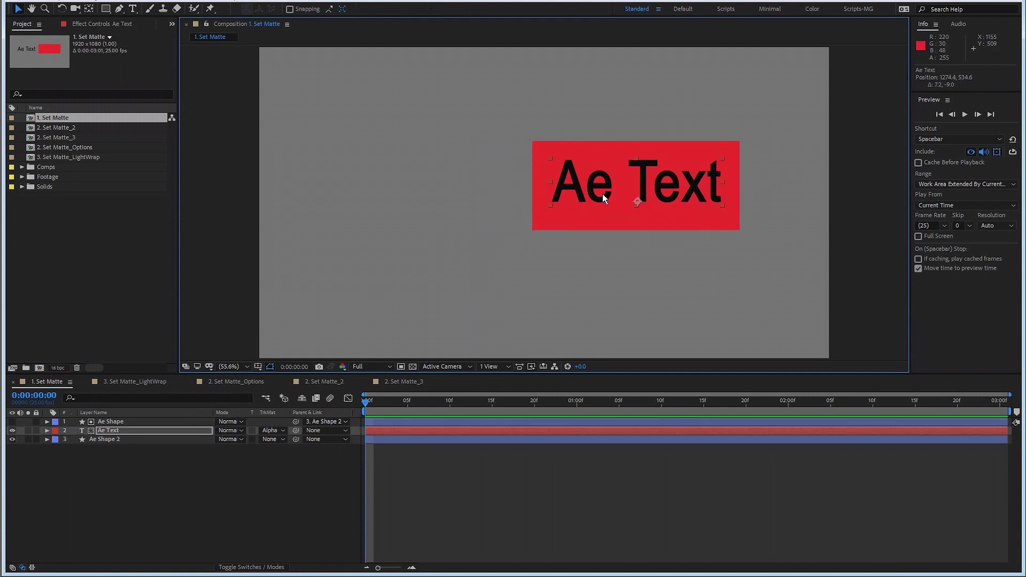
pyautogui.moveTo(603, 197); pyautogui.dragTo(601, 201)
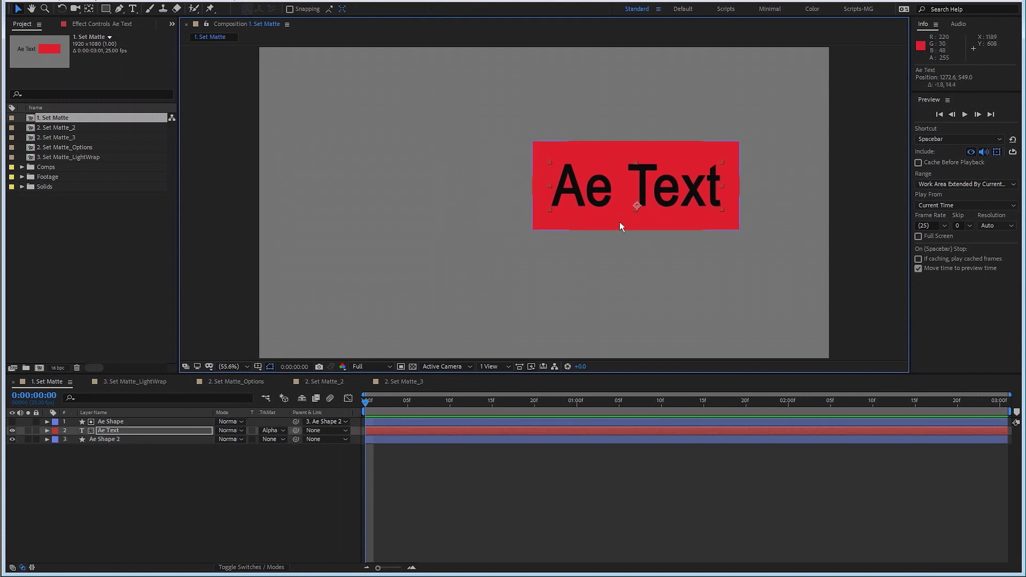
# Step: Duplicate the Ae Text layer and offset the copy slightly up and left of the original
pyautogui.click(132, 422)
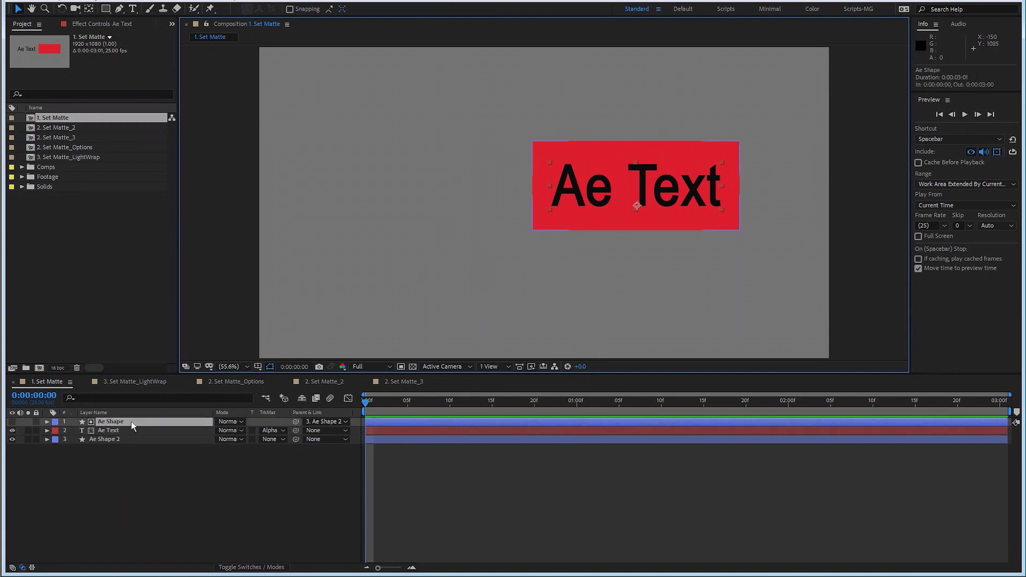
pyautogui.click(120, 431)
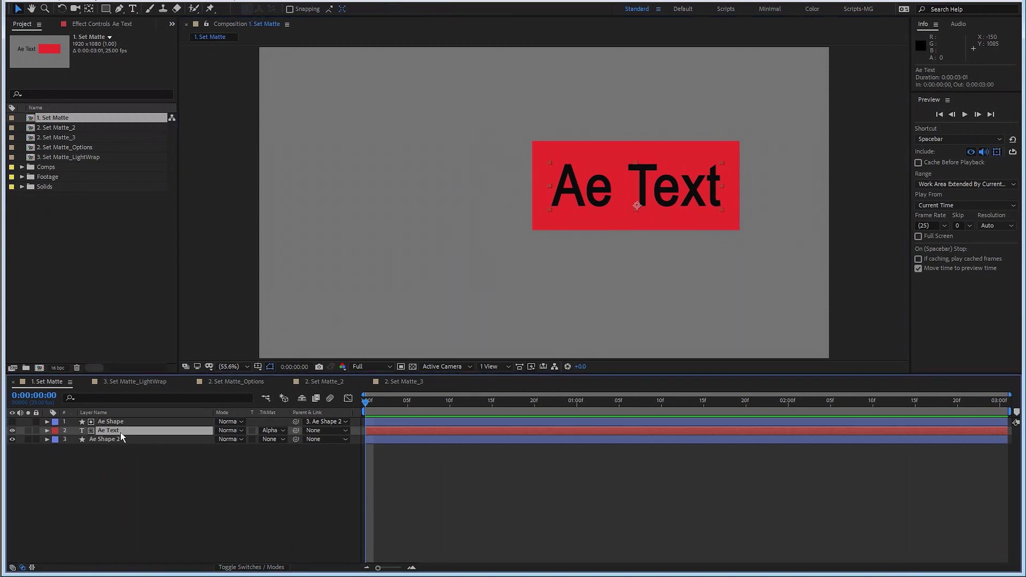
pyautogui.hotkey('ctrl', 'd')
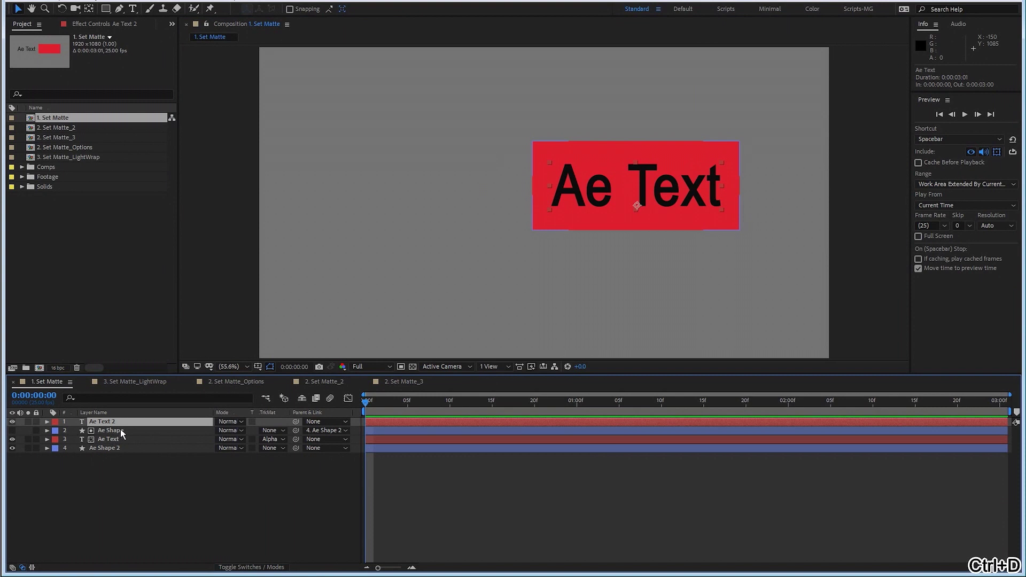
pyautogui.moveTo(629, 181)
pyautogui.mouseDown()
pyautogui.moveTo(499, 175)
pyautogui.moveTo(512, 123)
pyautogui.moveTo(616, 175)
pyautogui.mouseUp()
# Step: Duplicate the Ae Shape matte above Ae Text 2 as its alpha matte, and move that text up across the shape's top edge
pyautogui.click(128, 433)
pyautogui.hotkey('ctrl', 'd')
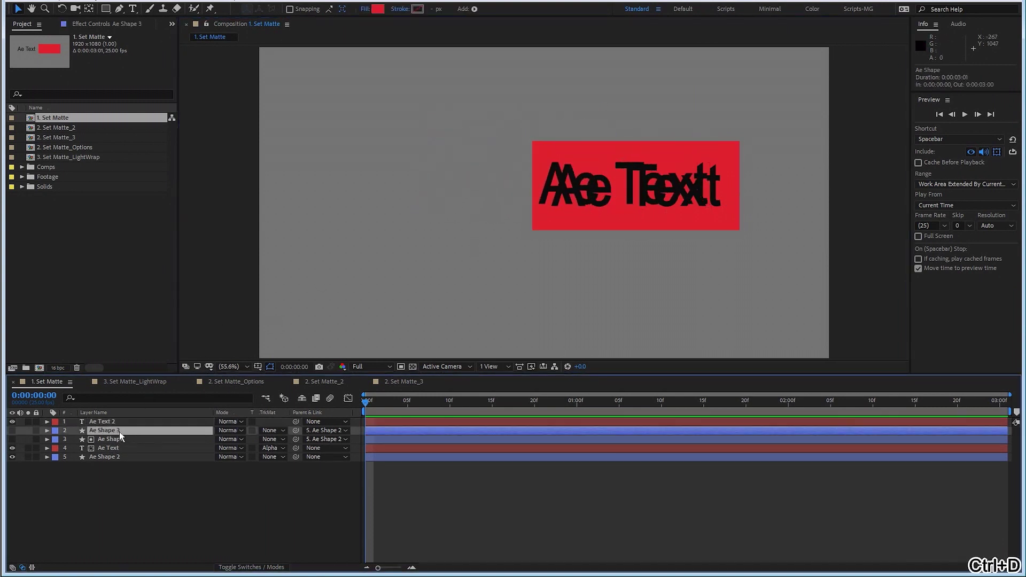
pyautogui.moveTo(124, 432); pyautogui.dragTo(127, 420)
pyautogui.click(126, 432)
pyautogui.moveTo(627, 190); pyautogui.dragTo(623, 137)
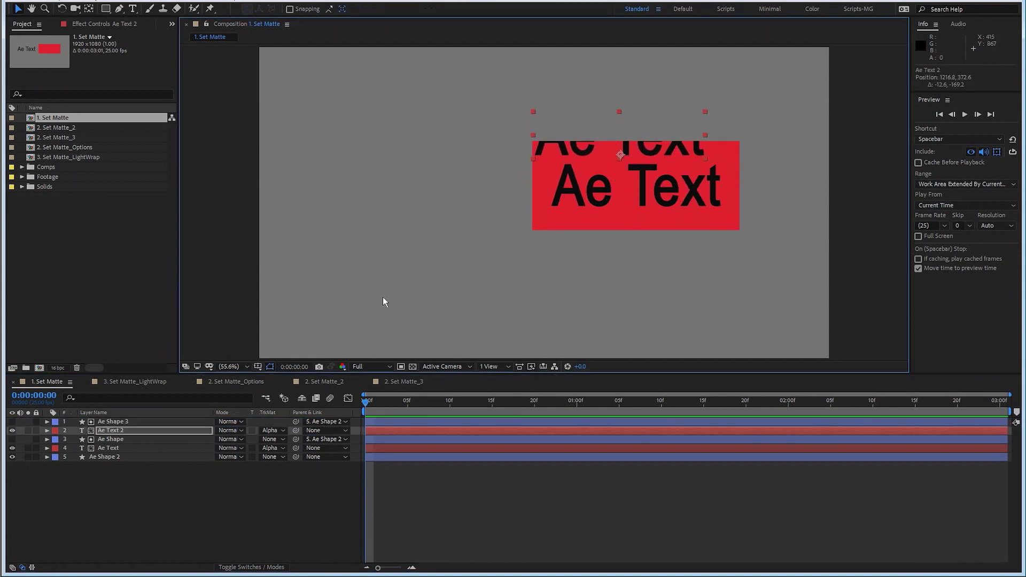
# Step: Draw a green rectangle on a new shape layer, overlapping the left edge of the red shape
pyautogui.click(121, 472)
pyautogui.click(124, 422)
pyautogui.click(123, 507)
pyautogui.click(105, 8)
pyautogui.moveTo(422, 132)
pyautogui.mouseDown()
pyautogui.moveTo(509, 216)
pyautogui.moveTo(576, 200)
pyautogui.moveTo(532, 200)
pyautogui.mouseUp()
pyautogui.press('v')
# Step: Duplicate Ae Shape 3, place the copy above Shape Layer 1, and set the green rectangle's track matte to Alpha Matte "Ae Shape 4"
pyautogui.click(115, 458)
pyautogui.hotkey('ctrl', 'd')
pyautogui.moveTo(116, 457); pyautogui.dragTo(123, 430)
pyautogui.click(122, 430)
pyautogui.click(272, 431)
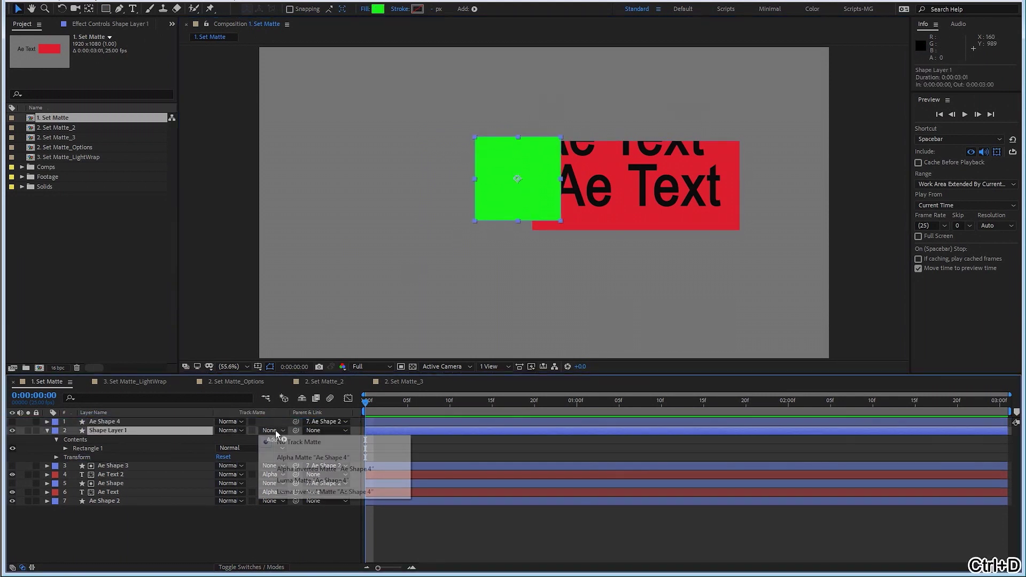
pyautogui.click(289, 457)
pyautogui.click(125, 540)
# Step: Compare the Ae Shape 4 matte with the visible Ae Shape 2 layer and collapse Shape Layer 1's properties
pyautogui.click(133, 423)
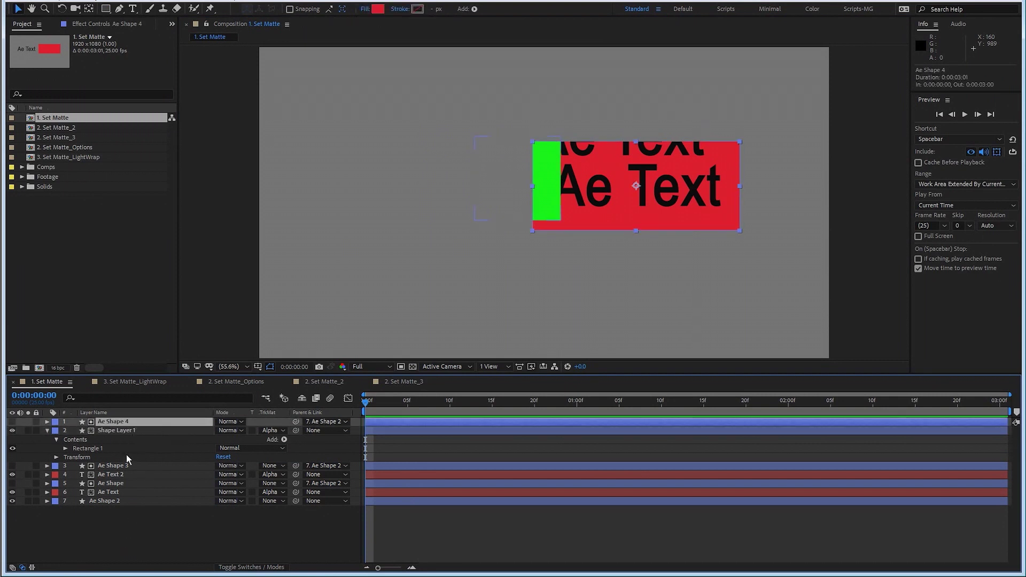
pyautogui.click(133, 501)
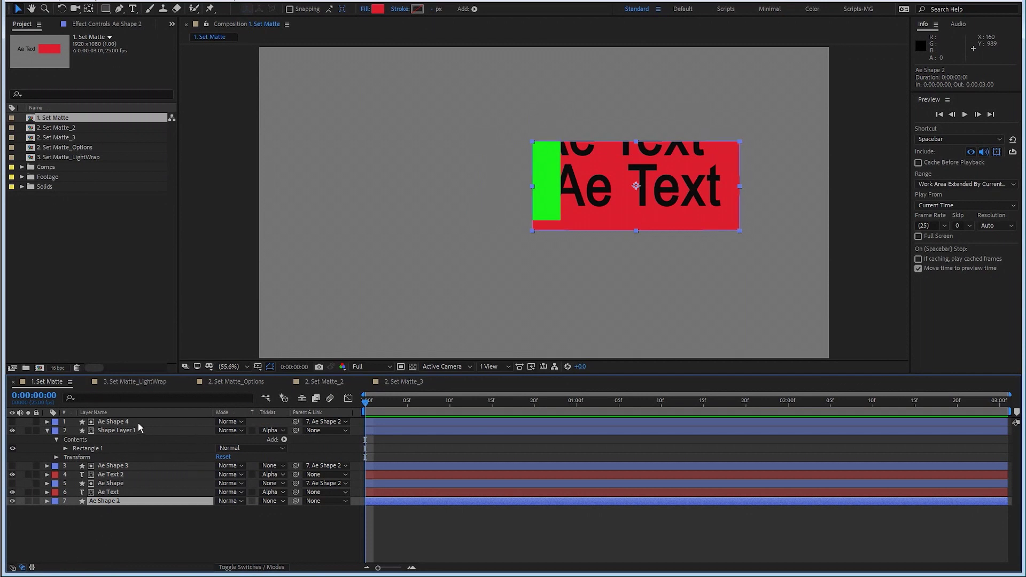
pyautogui.click(47, 430)
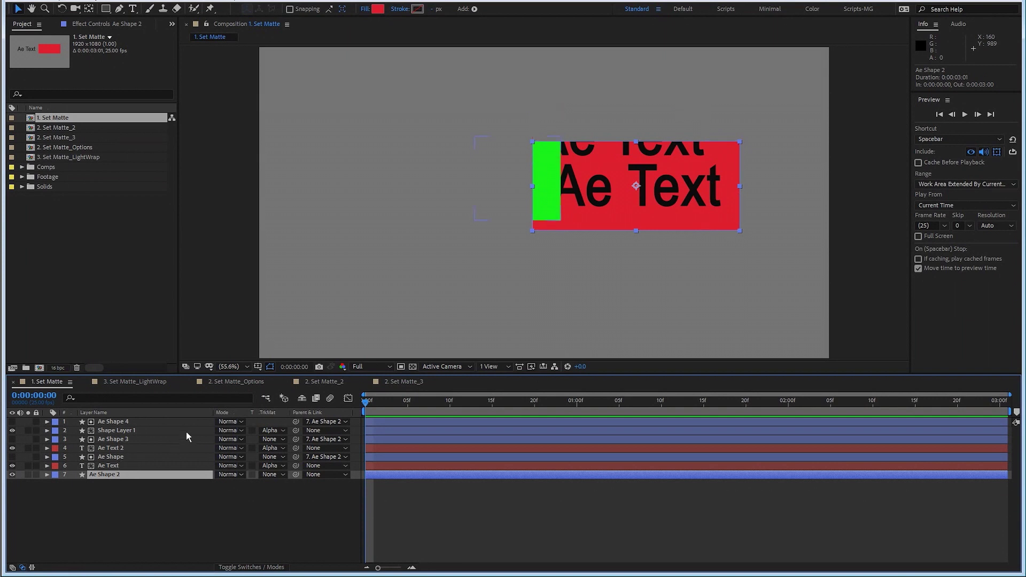
# Step: Remove the track matte from Ae Text and delete all layers from Ae Shape 4 down to Ae Shape
pyautogui.click(145, 464)
pyautogui.click(271, 465)
pyautogui.click(288, 476)
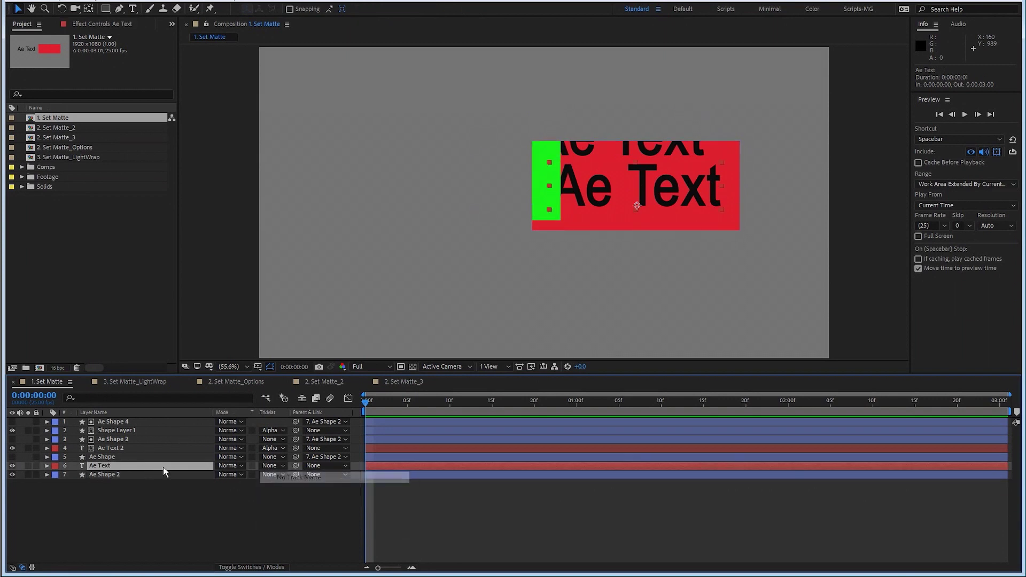
pyautogui.click(140, 456)
pyautogui.keyDown('shift'); pyautogui.click(124, 421); pyautogui.keyUp('shift')
pyautogui.press('Delete')
# Step: Rename the remaining Ae Shape 2 layer as Ae Shape
pyautogui.click(124, 431)
pyautogui.press('Return')
pyautogui.press('BackSpace')
pyautogui.press('BackSpace')
pyautogui.press('Return')
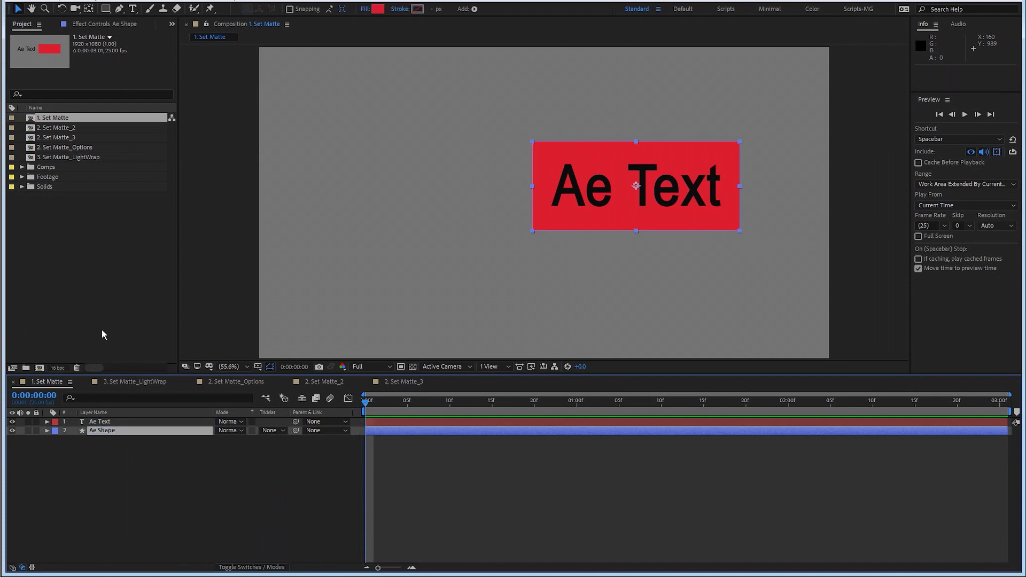
# Step: Move the Ae Text layer off the red shape into the empty area to its left
pyautogui.click(128, 422)
pyautogui.moveTo(651, 186); pyautogui.dragTo(456, 204)
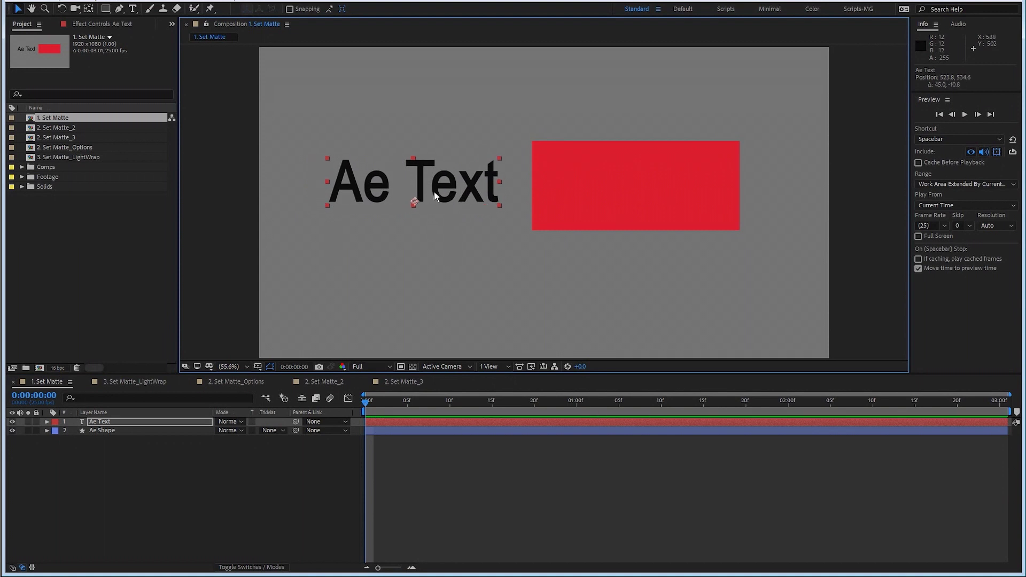
pyautogui.click(626, 193)
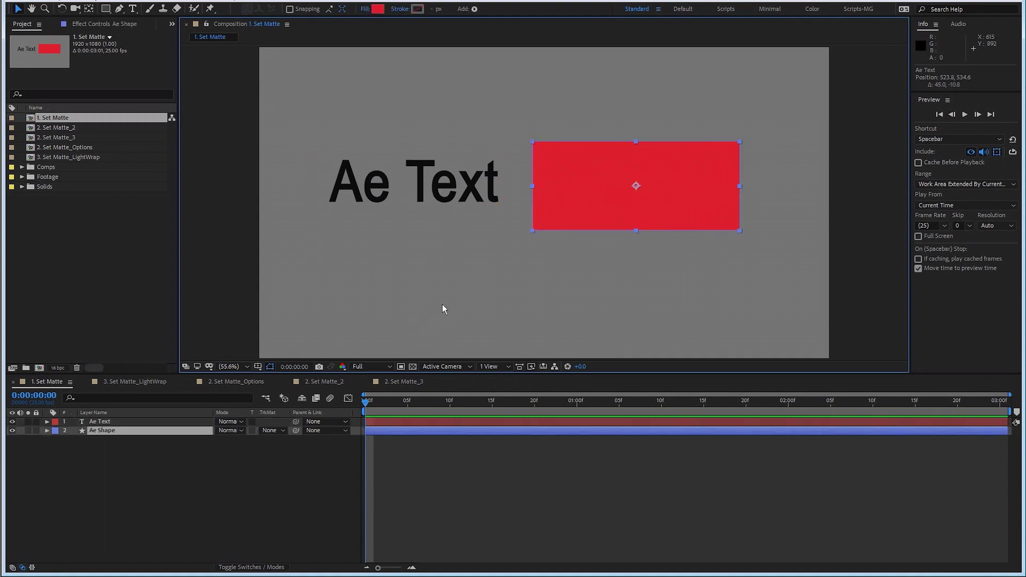
pyautogui.click(448, 196)
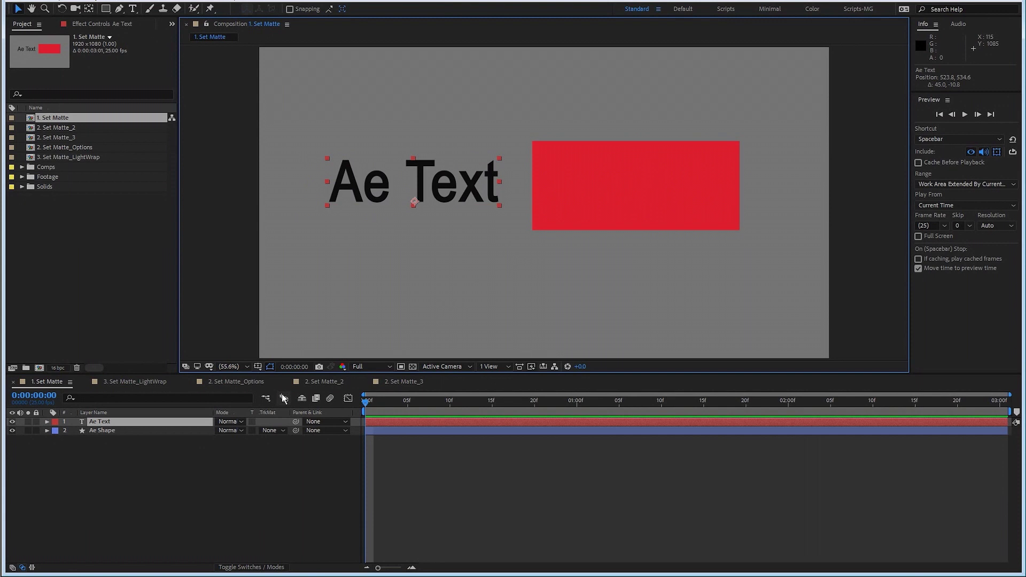
# Step: Apply the Set Matte effect to the Ae Text layer and take its matte from the Ae Shape layer
pyautogui.click(156, 416)
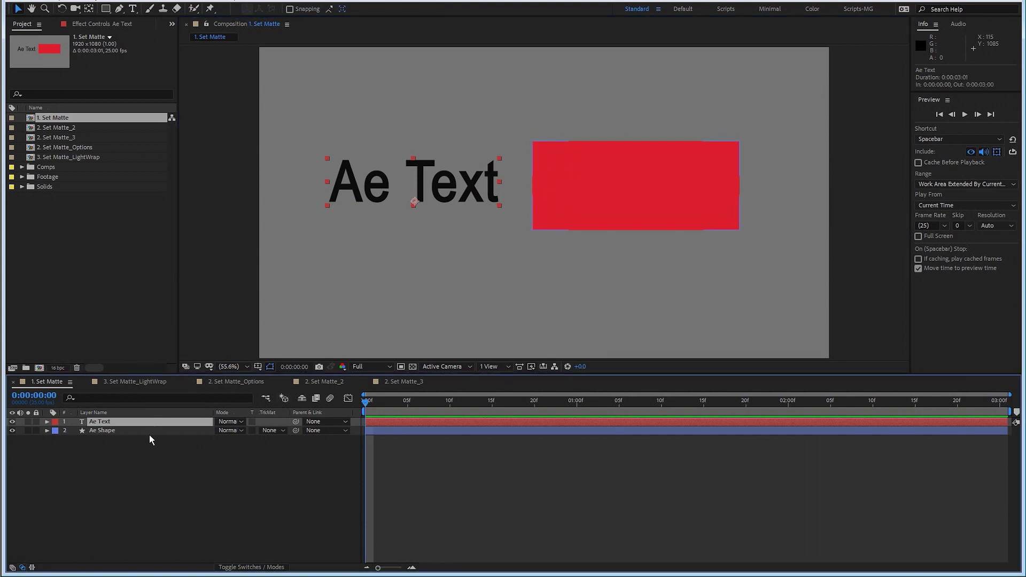
pyautogui.hotkey('ctrl', 'space')
pyautogui.write('set')
pyautogui.press('Return')
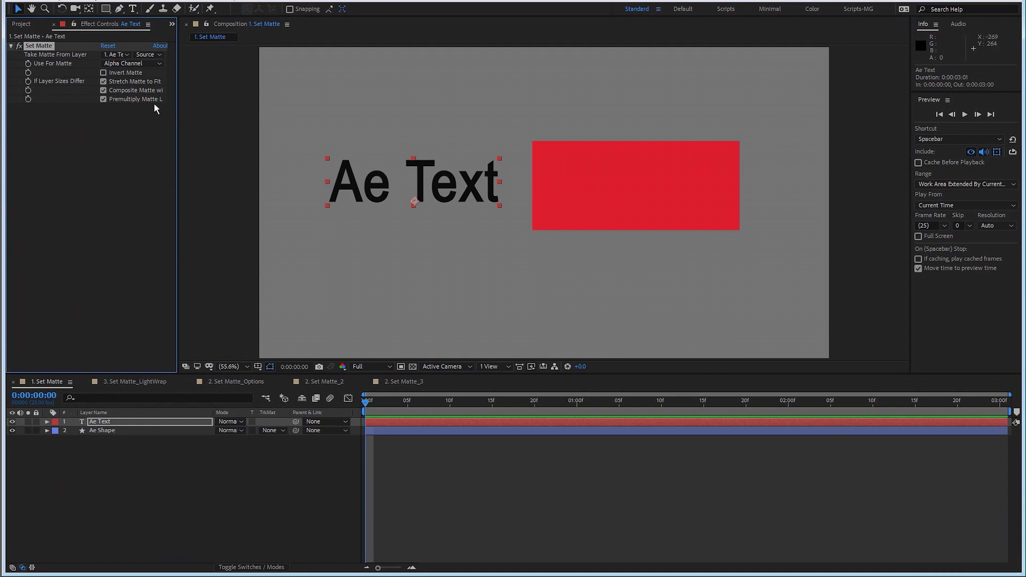
pyautogui.click(123, 55)
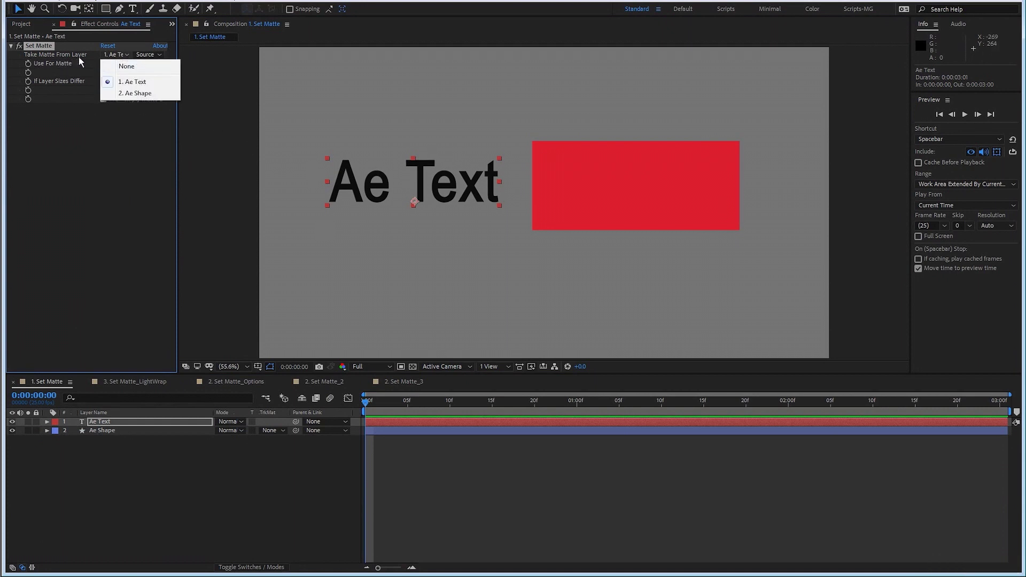
pyautogui.click(137, 93)
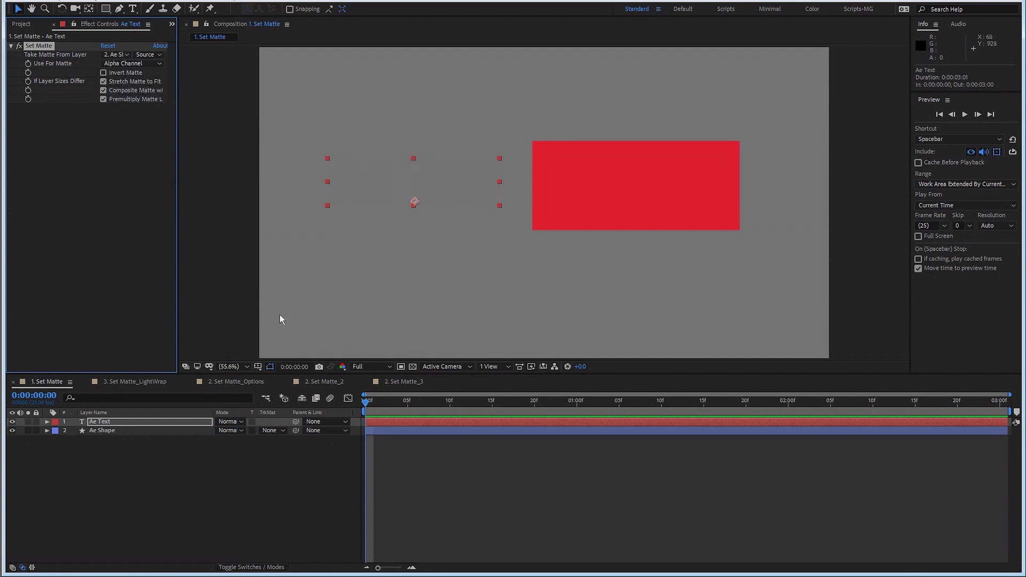
# Step: Move the Ae Text layer over the red rectangle and duplicate it three times, spreading the copies across the rectangle
pyautogui.moveTo(453, 191); pyautogui.dragTo(750, 182)
pyautogui.click(109, 432)
pyautogui.click(154, 420)
pyautogui.hotkey('ctrl', 'd')
pyautogui.hotkey('ctrl', 'd')
pyautogui.hotkey('ctrl', 'd')
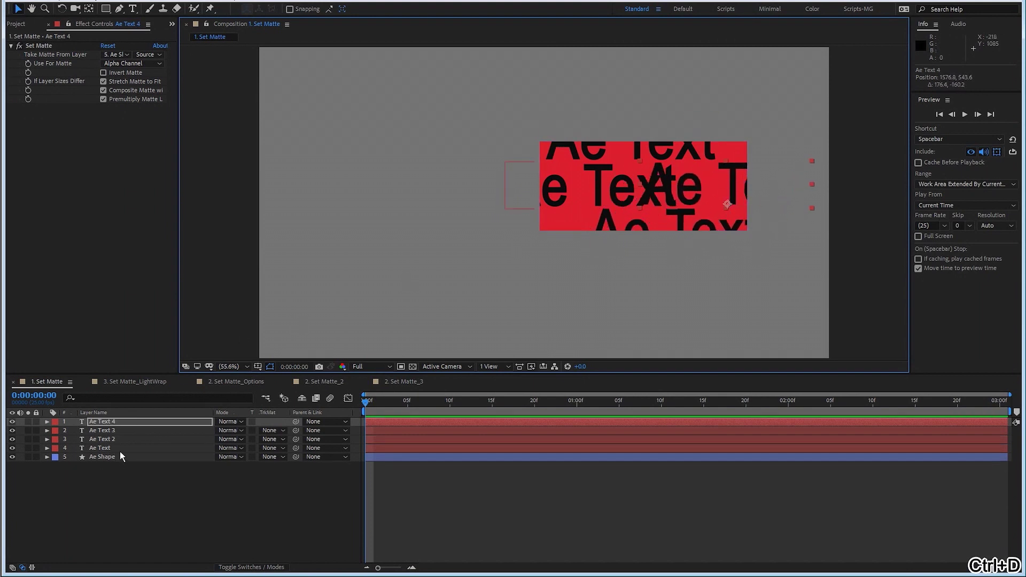
# Step: With no layer selected, draw a green rectangle as a new shape layer overlapping the left edge of the red rectangle
pyautogui.click(112, 467)
pyautogui.click(105, 9)
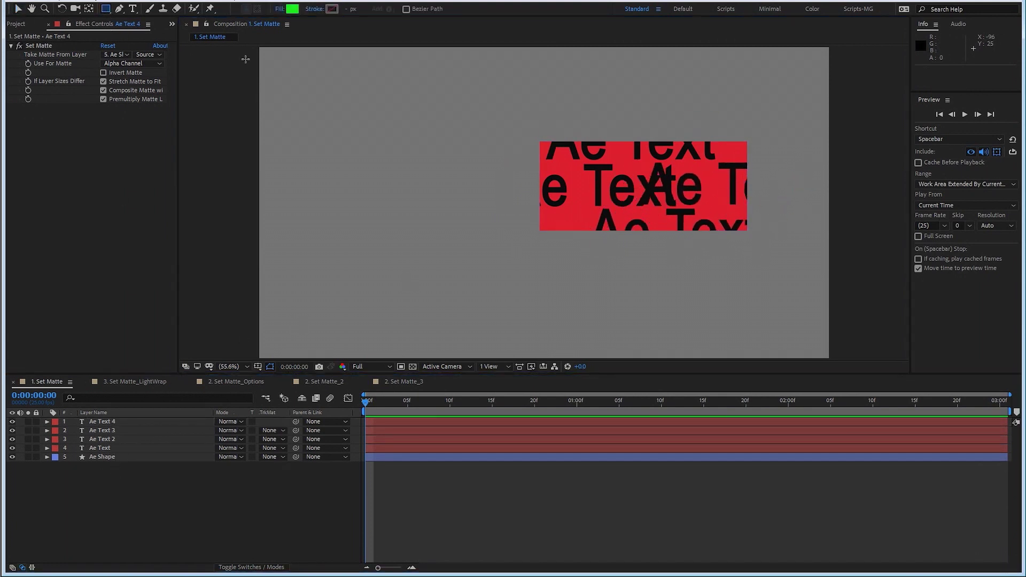
pyautogui.click(457, 148)
pyautogui.moveTo(456, 149); pyautogui.dragTo(548, 224)
# Step: Copy the Set Matte effect from Ae Text 4 to Shape Layer 1 and move the green rectangle onto the red shape's upper-left corner
pyautogui.click(130, 457)
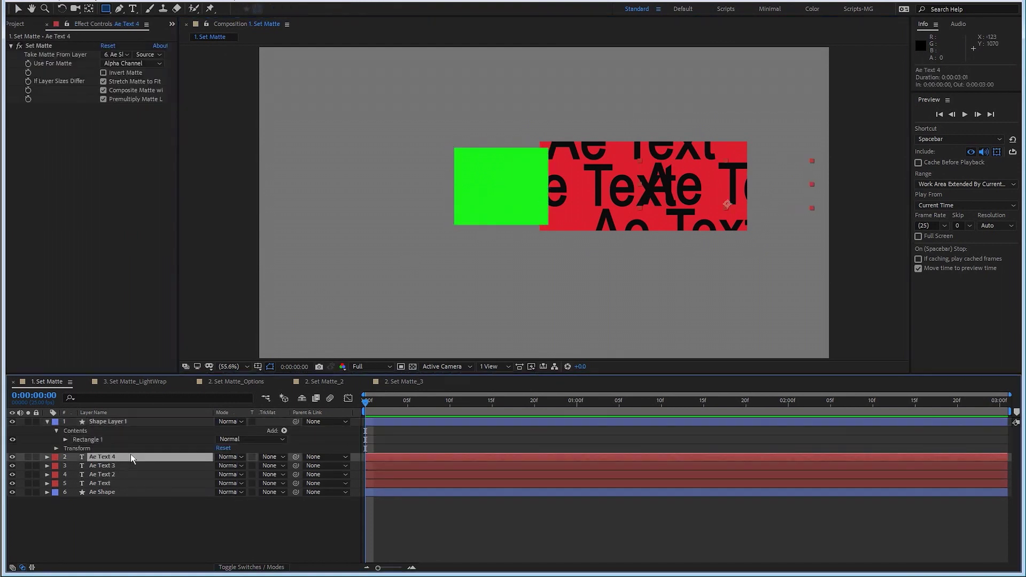
pyautogui.click(63, 47)
pyautogui.hotkey('ctrl', 'c')
pyautogui.click(138, 421)
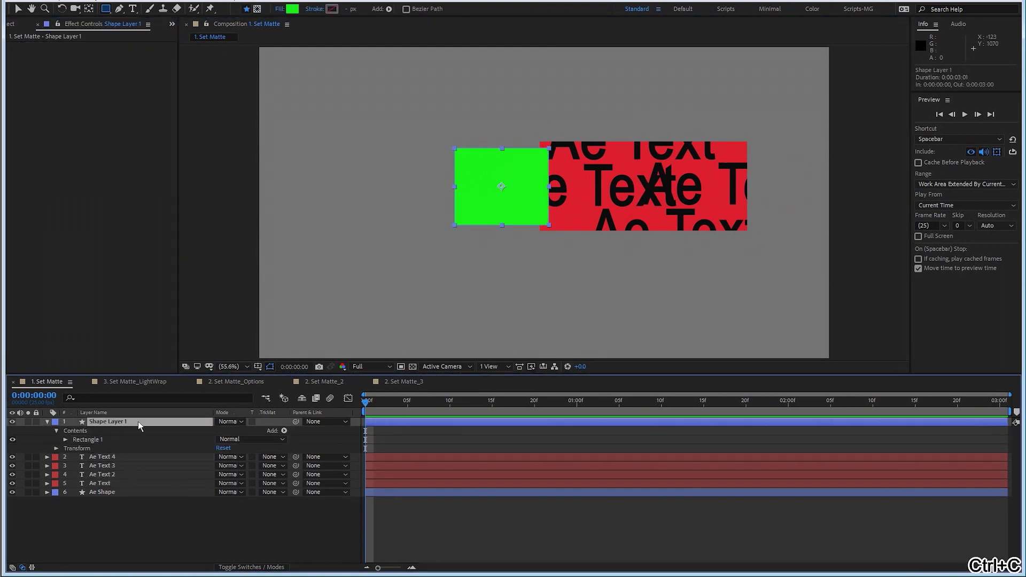
pyautogui.hotkey('ctrl', 'v')
pyautogui.press('v')
pyautogui.moveTo(508, 208); pyautogui.dragTo(546, 158)
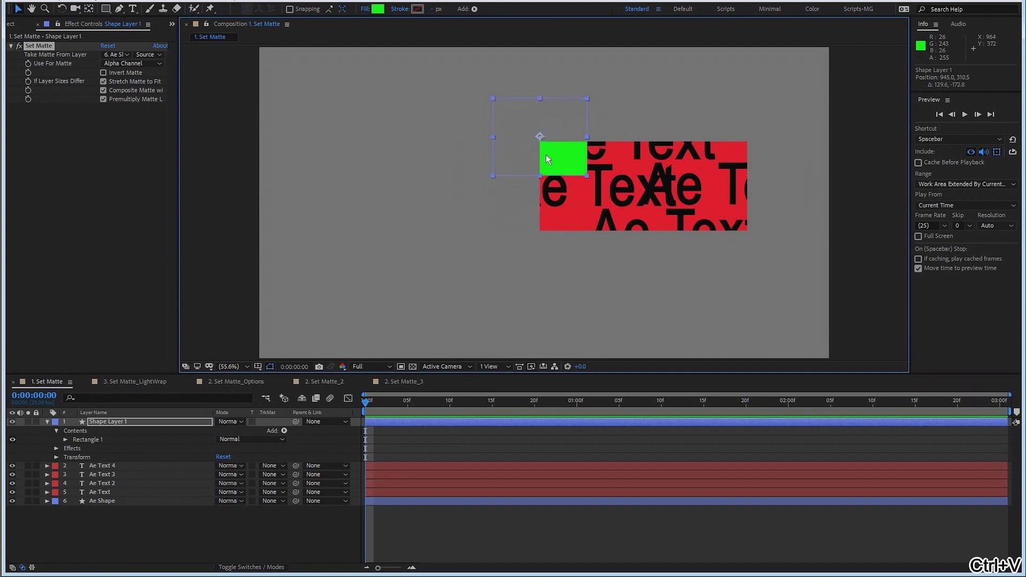
# Step: Move the Ae Shape rectangle slightly up and to the left, and collapse the properties of Shape Layer 1
pyautogui.click(124, 502)
pyautogui.moveTo(669, 208)
pyautogui.mouseDown()
pyautogui.moveTo(616, 211)
pyautogui.moveTo(615, 185)
pyautogui.moveTo(693, 203)
pyautogui.moveTo(651, 214)
pyautogui.moveTo(652, 204)
pyautogui.mouseUp()
pyautogui.click(47, 422)
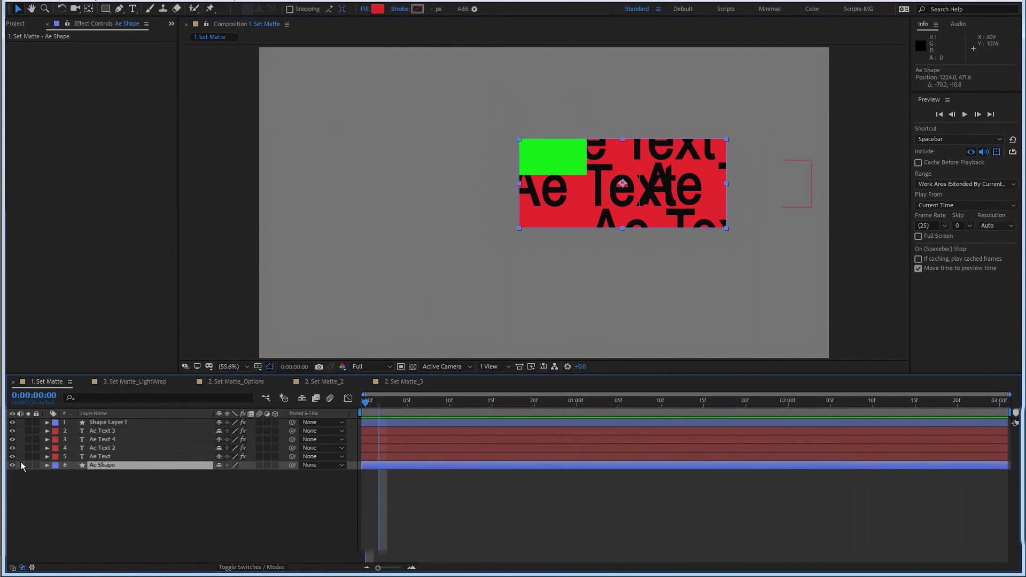
# Step: Try the mattes with the Ae Shape layer hidden, moved to the top of the layer stack and shifted in time
pyautogui.click(16, 465)
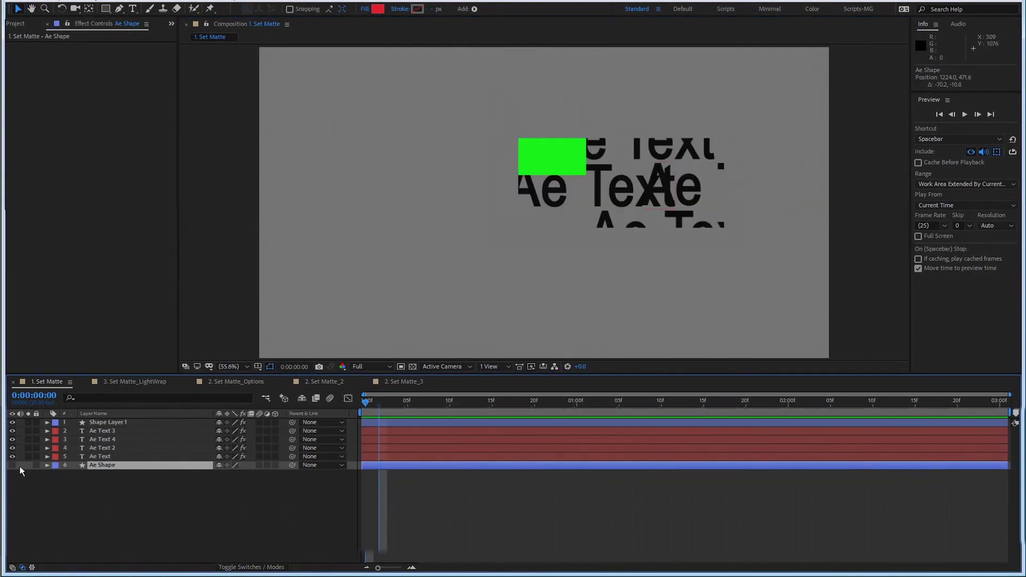
pyautogui.moveTo(114, 466); pyautogui.dragTo(121, 422)
pyautogui.moveTo(363, 422); pyautogui.dragTo(489, 422)
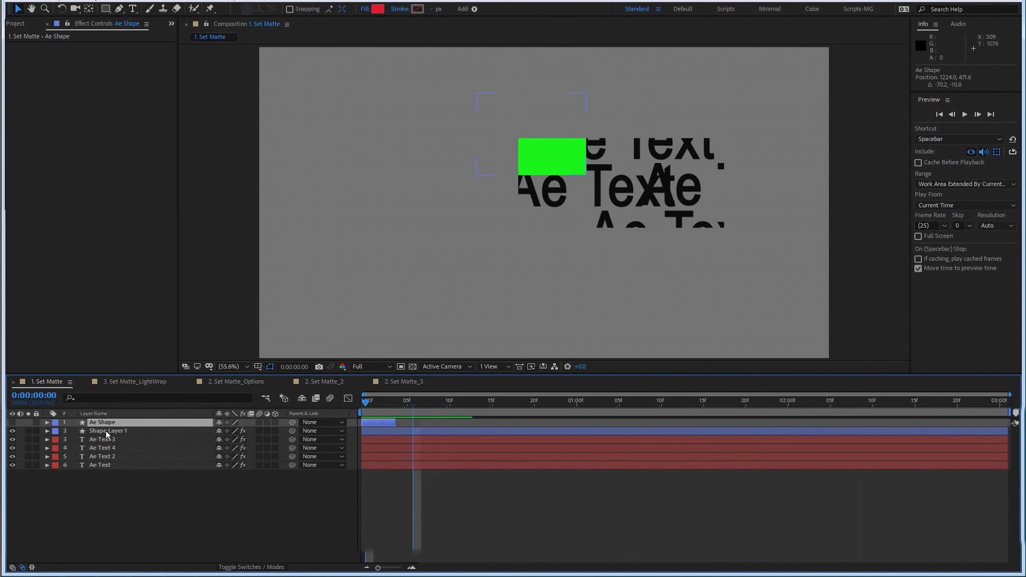
pyautogui.moveTo(128, 426)
pyautogui.mouseDown()
pyautogui.moveTo(123, 451)
pyautogui.moveTo(133, 429)
pyautogui.mouseUp()
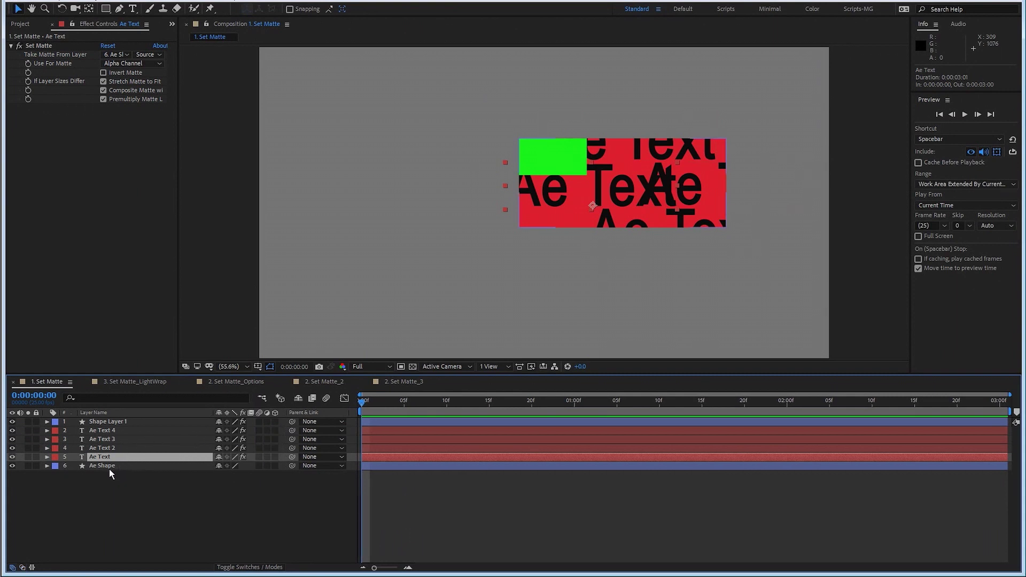
pyautogui.click(110, 467)
pyautogui.click(111, 459)
pyautogui.click(110, 469)
pyautogui.click(116, 460)
# Step: Open the 2. Set Matte_2 composition and view the Still and Ps Text/Ps.psd layers in solo, one at a time
pyautogui.hotkey('ctrl', '0')
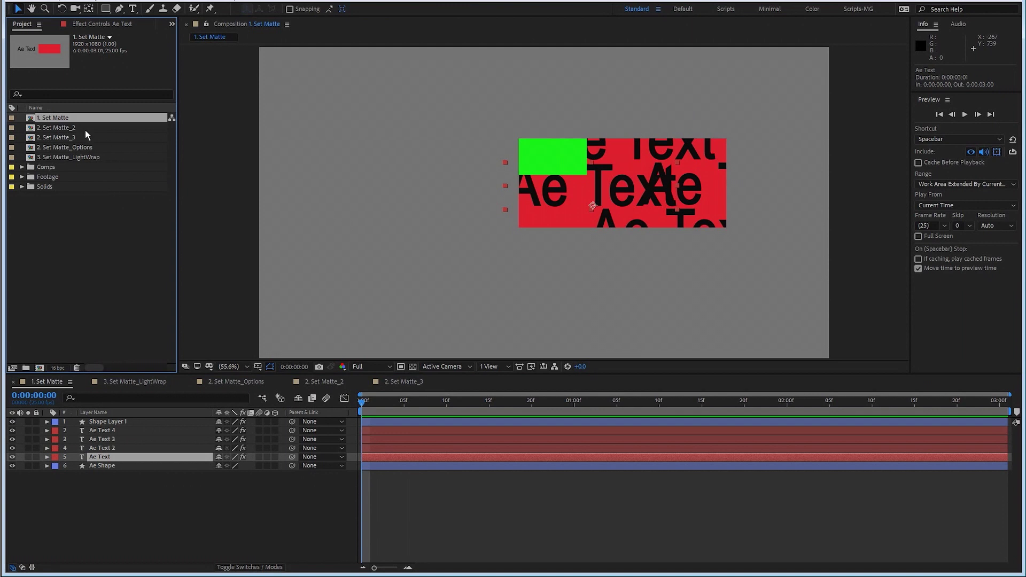
pyautogui.doubleClick(70, 127)
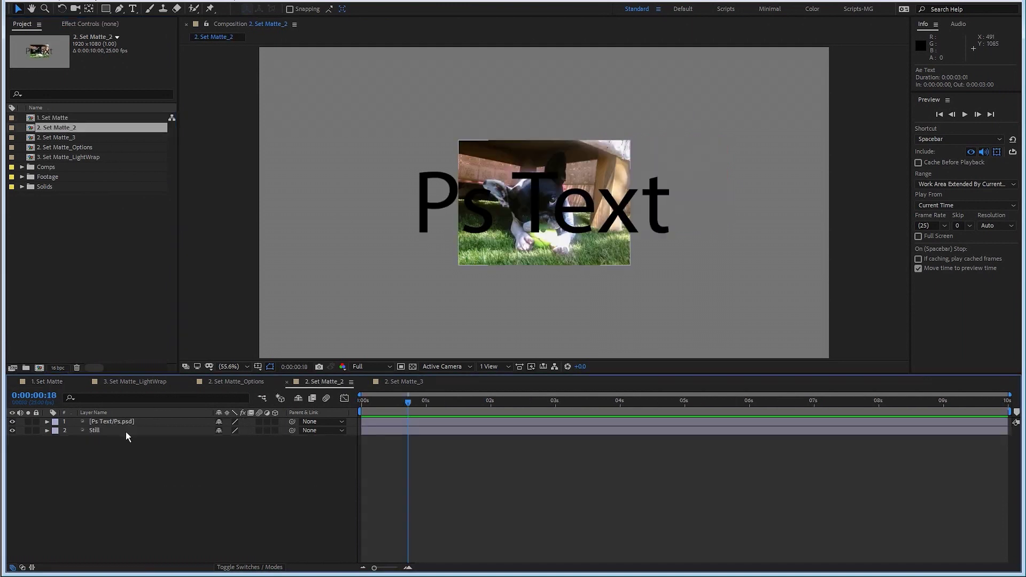
pyautogui.click(131, 433)
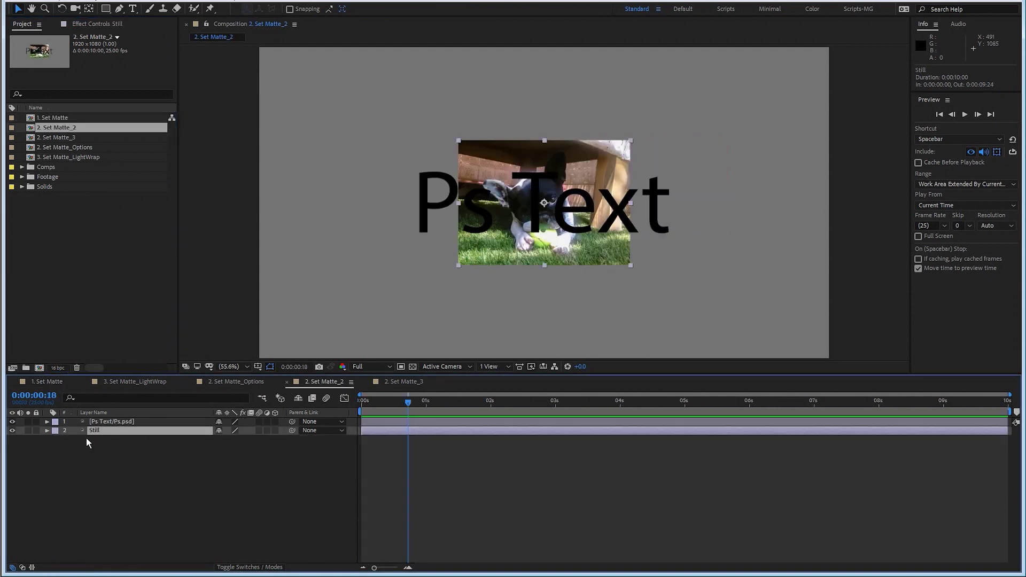
pyautogui.click(28, 430)
pyautogui.click(27, 431)
pyautogui.click(95, 421)
pyautogui.click(29, 423)
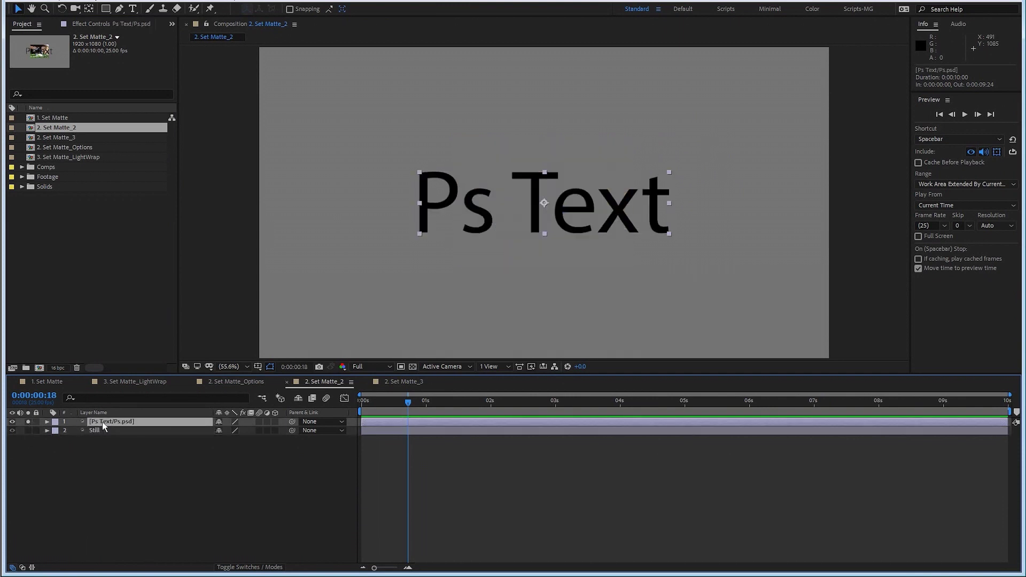
pyautogui.click(29, 422)
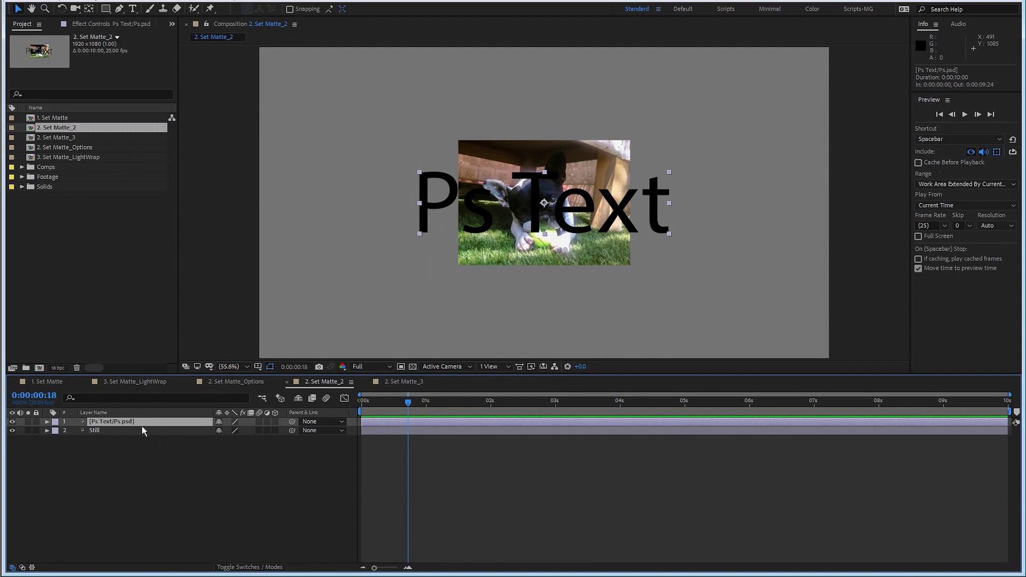
# Step: Try scaling the Ps Text/Ps.psd layer up to about 591%, undo the change and collapse the layer
pyautogui.press('s')
pyautogui.moveTo(231, 431); pyautogui.dragTo(613, 278)
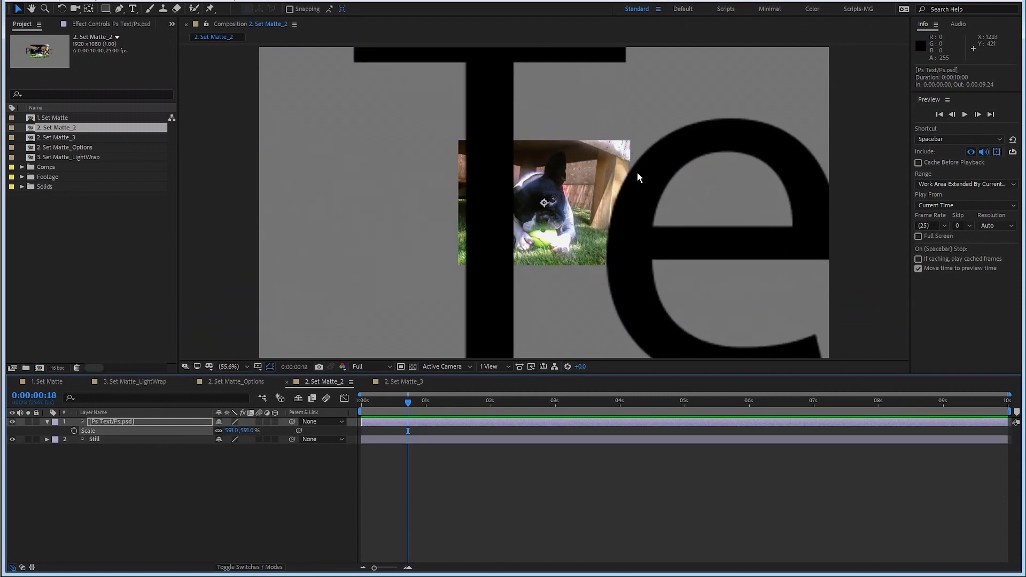
pyautogui.hotkey('ctrl', 'z')
pyautogui.click(49, 422)
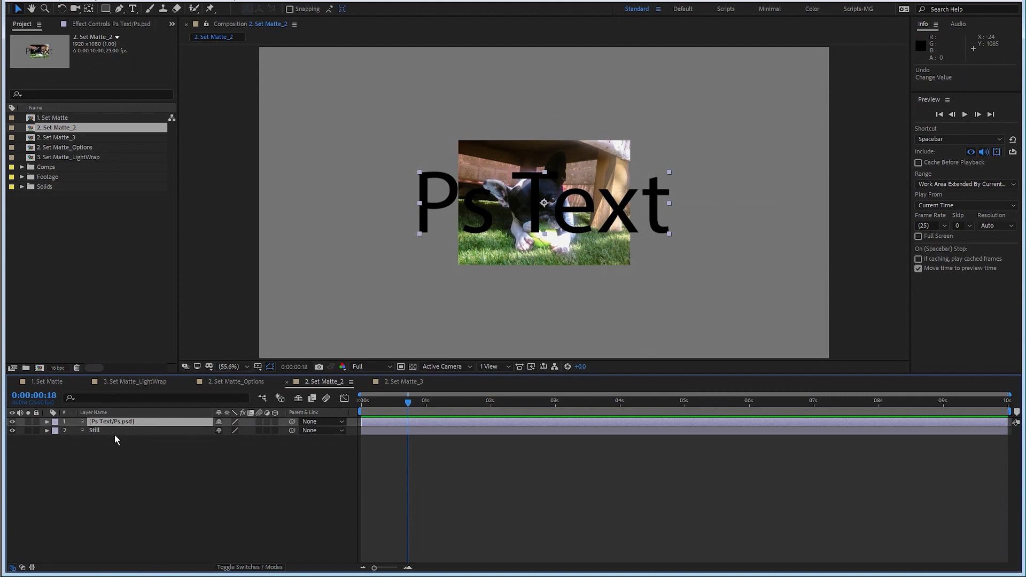
# Step: Review the 1. Set Matte composition for comparison and return to 2. Set Matte_2
pyautogui.click(106, 430)
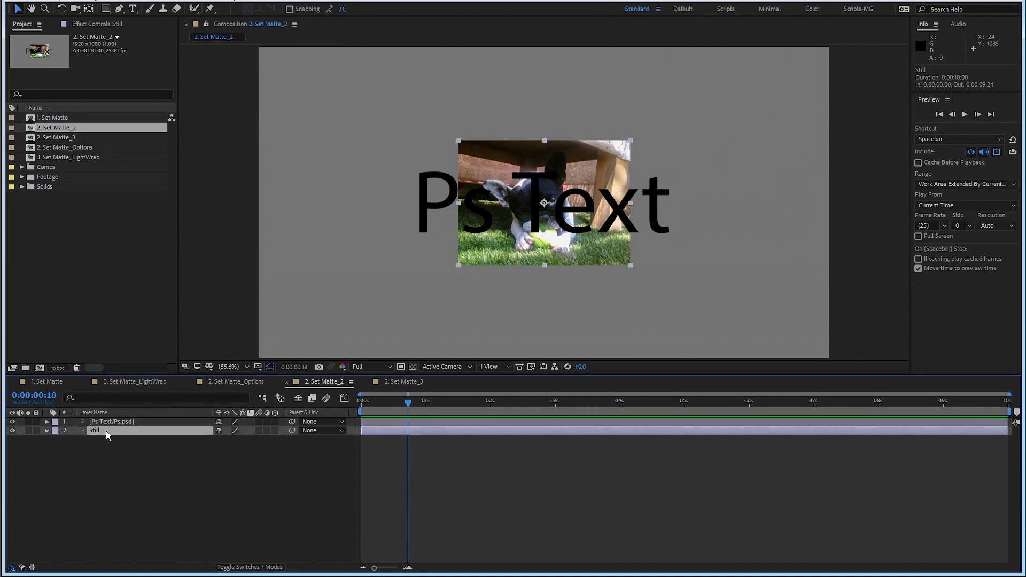
pyautogui.click(131, 421)
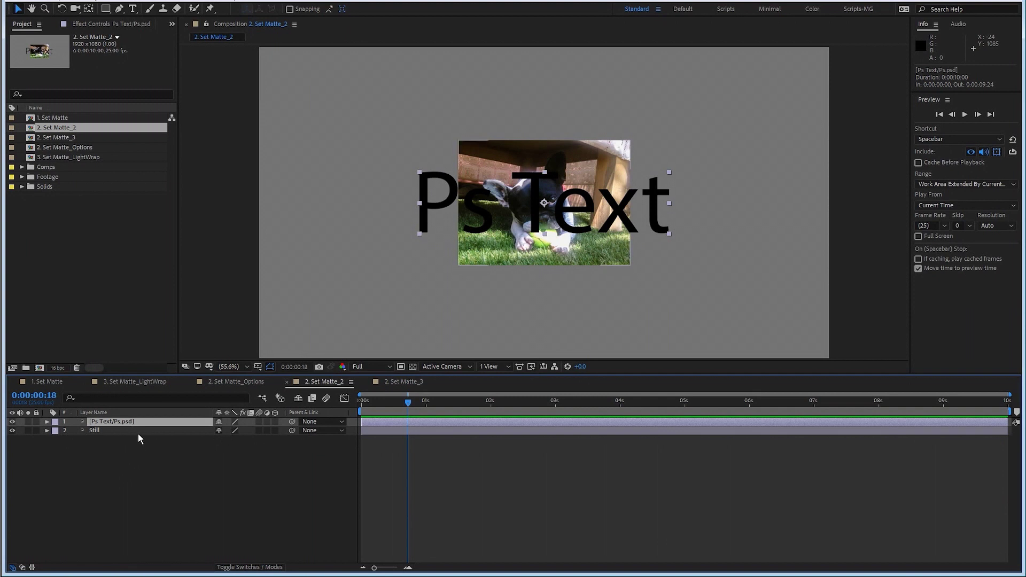
pyautogui.doubleClick(83, 118)
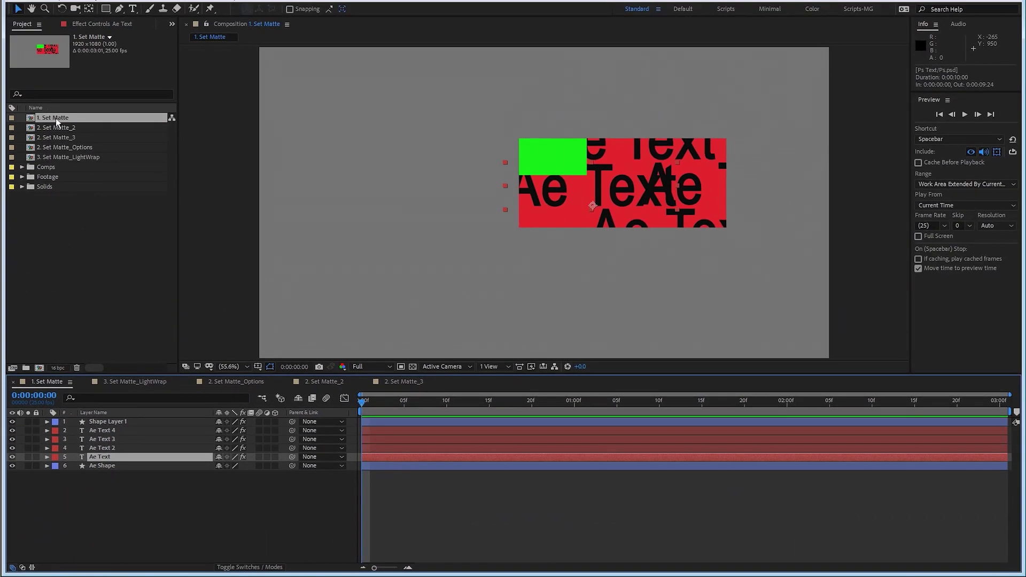
pyautogui.doubleClick(69, 129)
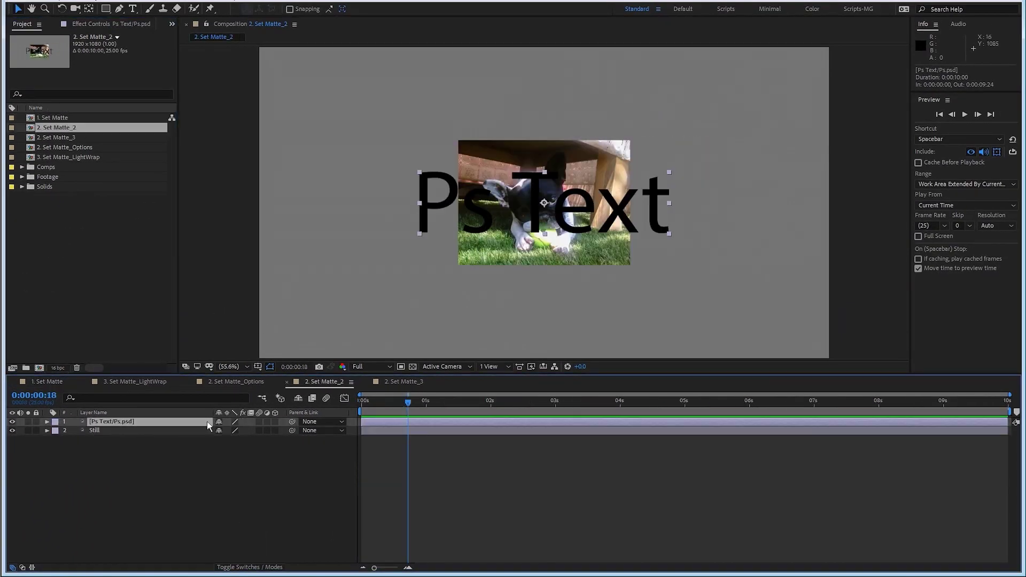
# Step: Apply the Set Matte effect to the Ps Text/Ps.psd layer and take its matte from the Still layer
pyautogui.click(140, 431)
pyautogui.click(138, 422)
pyautogui.hotkey('ctrl', 'space')
pyautogui.write('set')
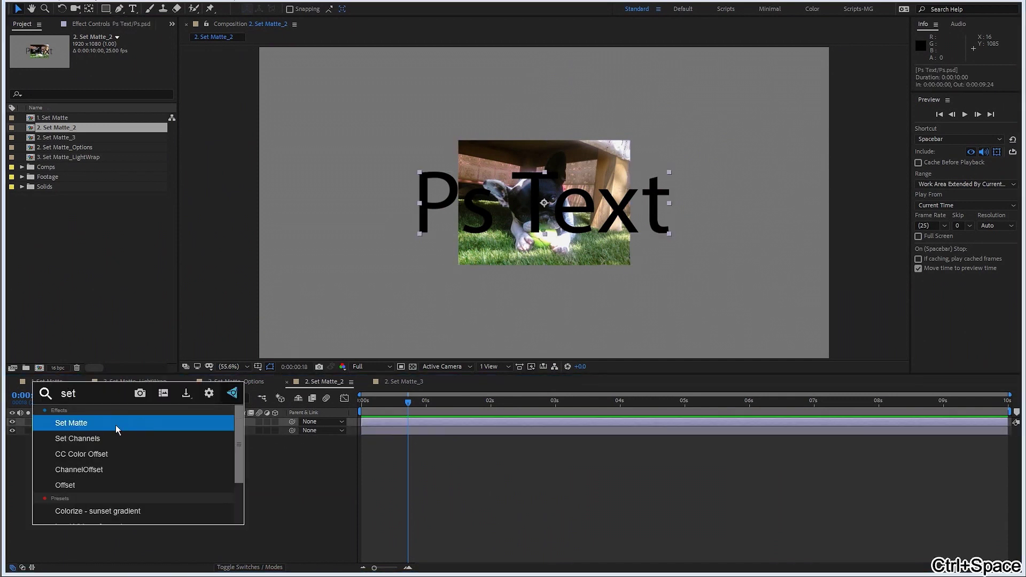
pyautogui.click(119, 426)
pyautogui.click(123, 55)
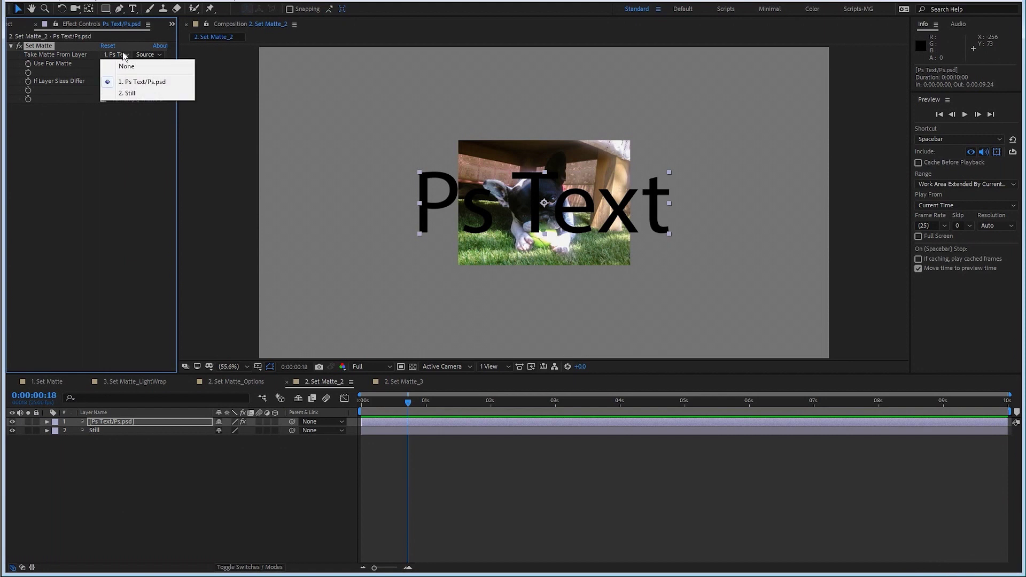
pyautogui.click(128, 93)
# Step: Nudge the Ps Text/Ps.psd layer slightly up and right over the picture and turn off Stretch Matte to Fit in its Set Matte effect
pyautogui.click(137, 421)
pyautogui.moveTo(568, 212)
pyautogui.mouseDown()
pyautogui.moveTo(420, 212)
pyautogui.moveTo(678, 211)
pyautogui.moveTo(484, 210)
pyautogui.moveTo(567, 210)
pyautogui.mouseUp()
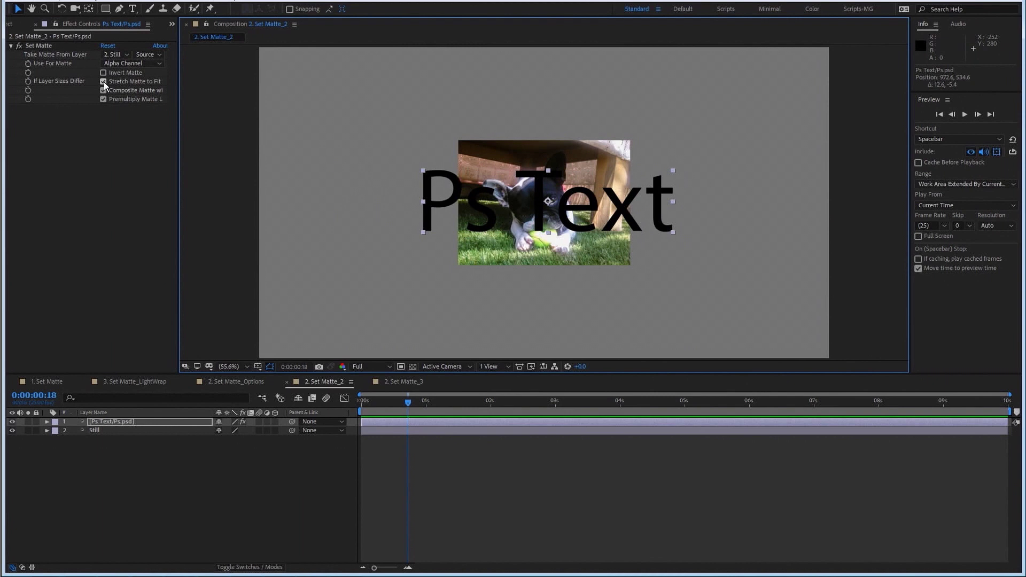
pyautogui.click(632, 222)
pyautogui.click(533, 188)
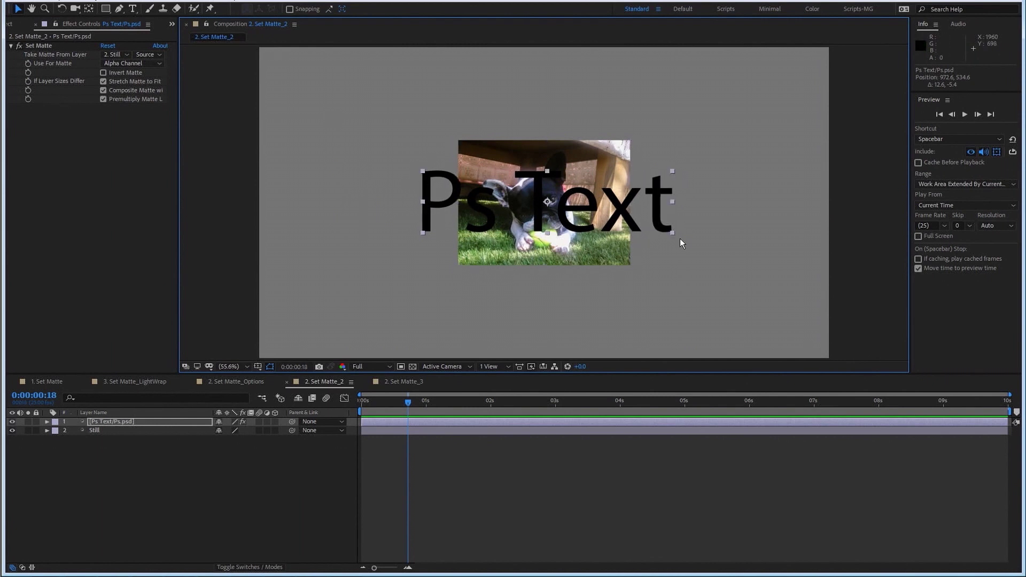
pyautogui.click(103, 82)
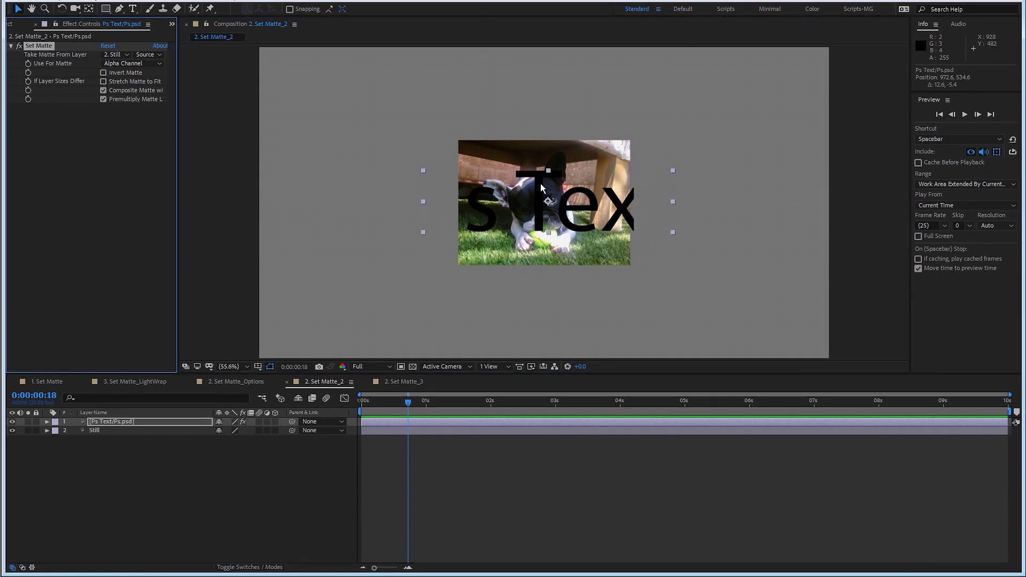
# Step: Move the Ps Text/Ps.psd layer a little higher on the picture and expand it to show its Effects and Transform groups
pyautogui.click(158, 423)
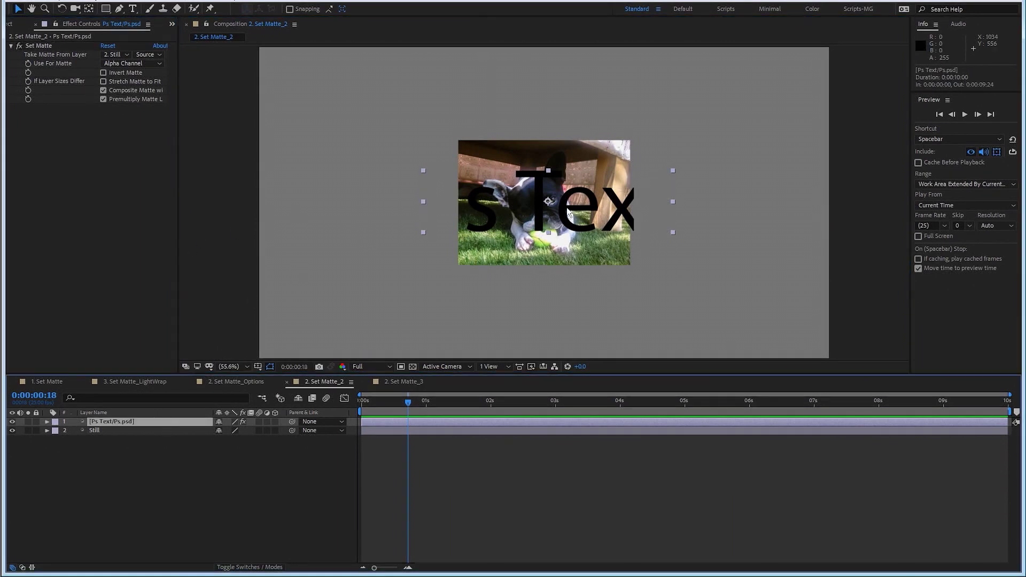
pyautogui.moveTo(572, 222)
pyautogui.mouseDown()
pyautogui.moveTo(481, 225)
pyautogui.moveTo(623, 227)
pyautogui.moveTo(546, 206)
pyautogui.moveTo(580, 210)
pyautogui.mouseUp()
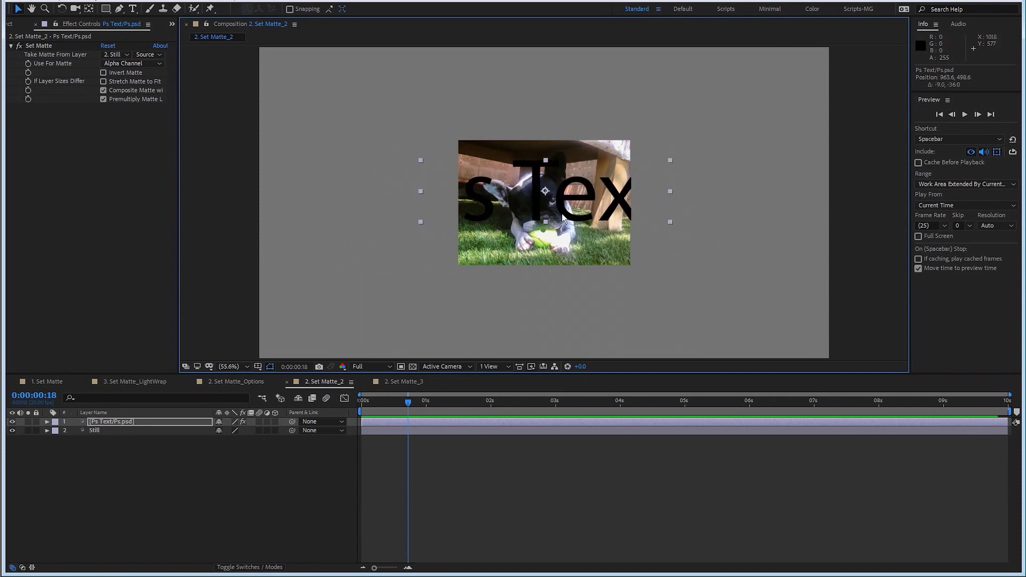
pyautogui.click(47, 422)
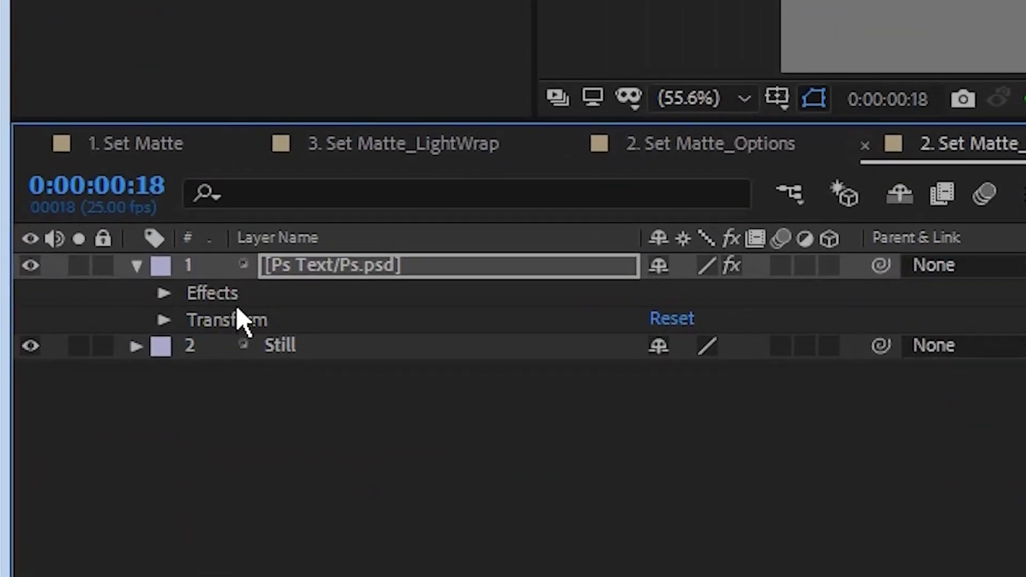
pyautogui.click(254, 293)
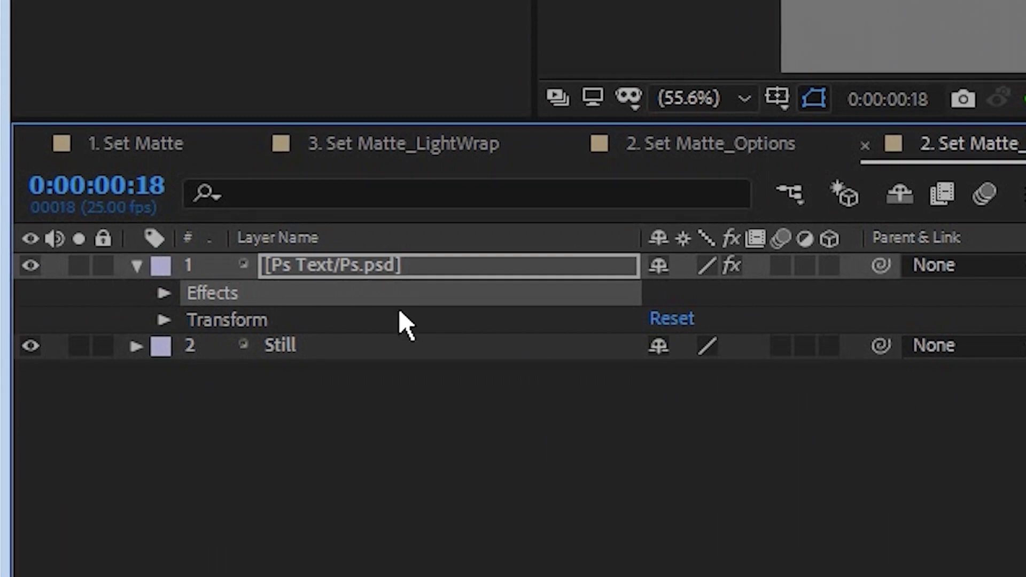
pyautogui.click(289, 324)
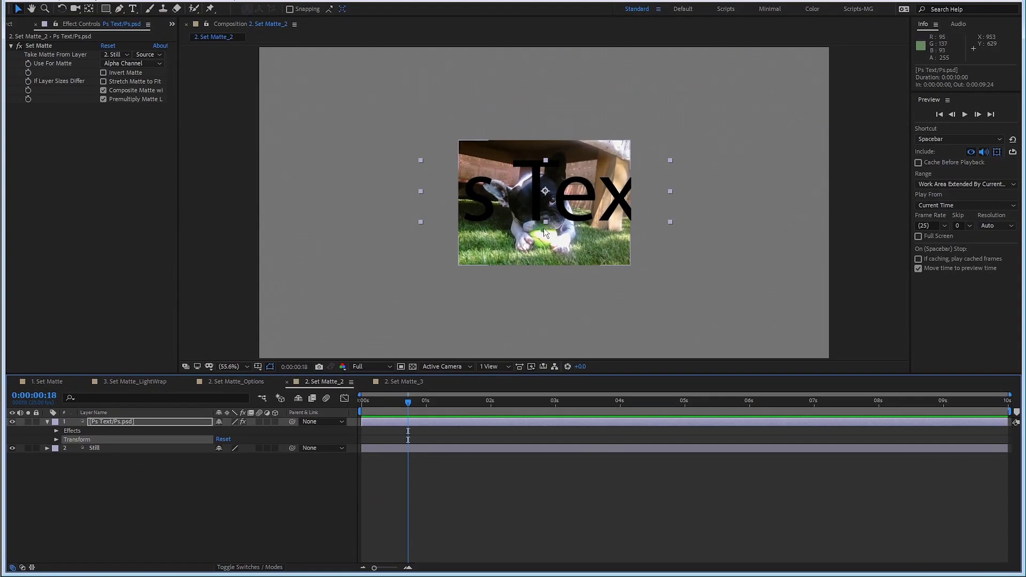
# Step: Try moving the Ps Text/Ps.psd layer left, partly off the picture, and examine the order of its Effects and Transform groups
pyautogui.moveTo(518, 216); pyautogui.dragTo(480, 221)
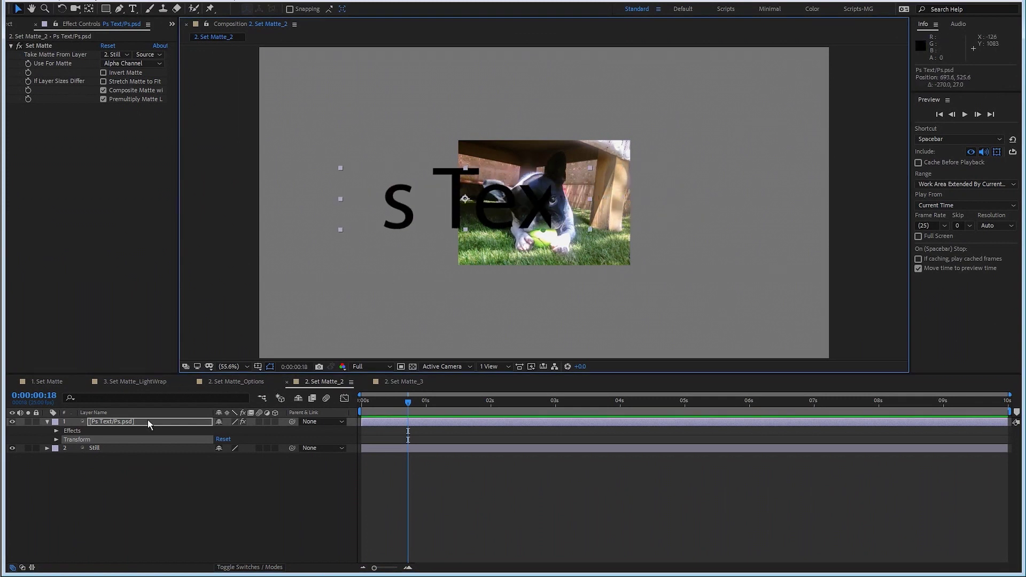
pyautogui.click(72, 430)
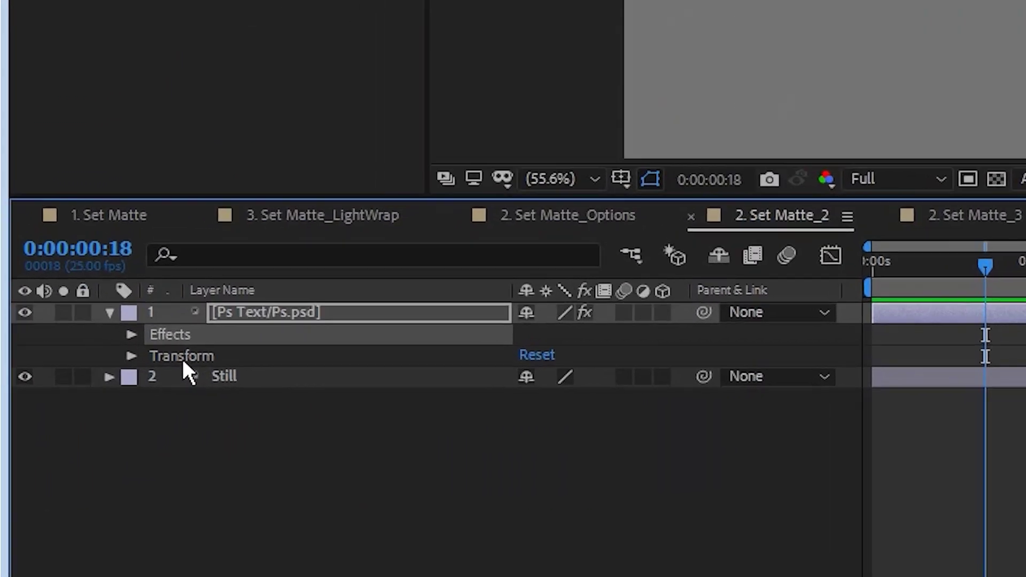
pyautogui.click(77, 440)
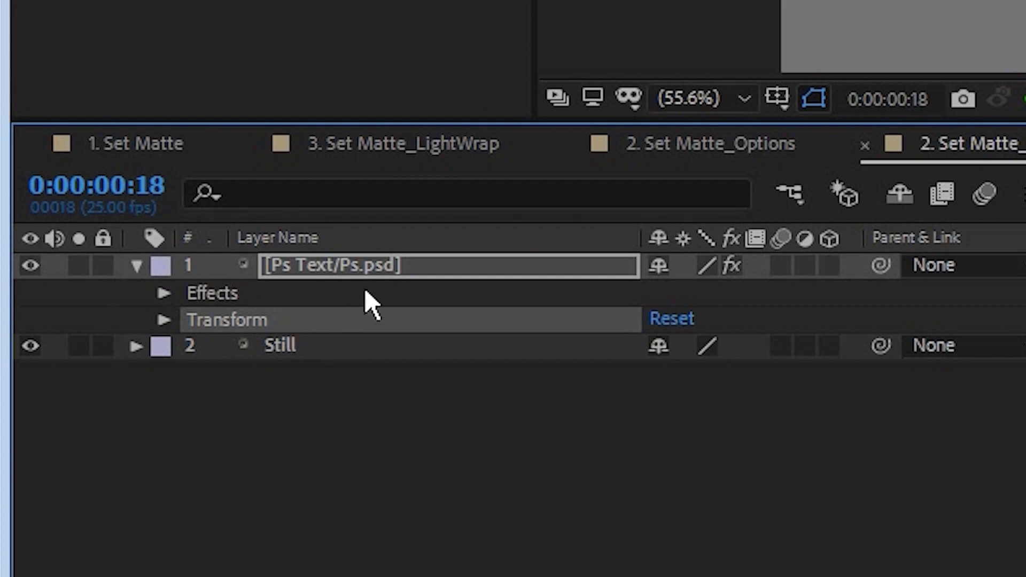
# Step: Pre-compose the Ps Text/Ps.psd layer as Ps Text/Ps.psd Comp 1, leaving all attributes in 2. Set Matte_2
pyautogui.press('\\')
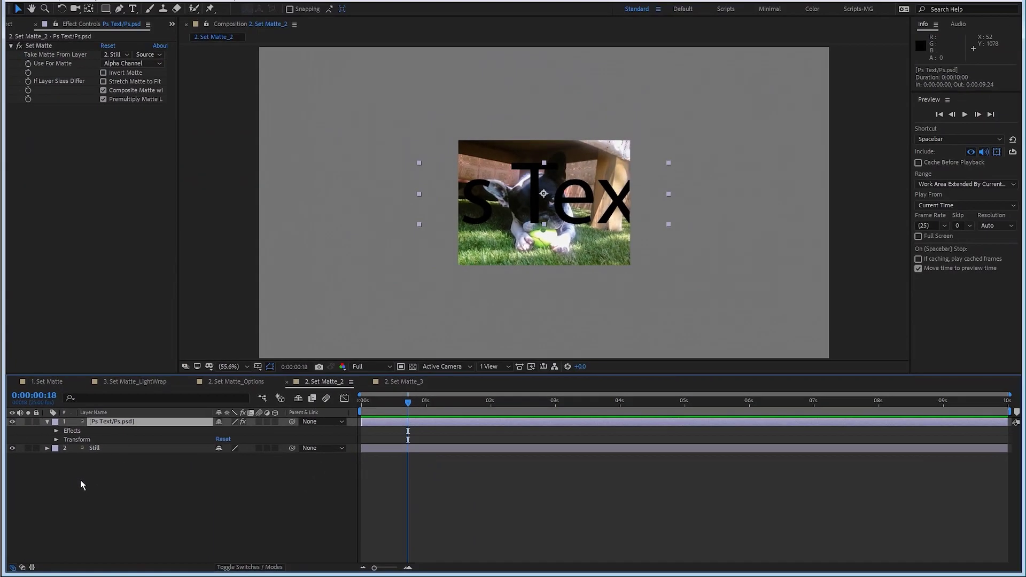
pyautogui.hotkey('ctrl', 'shift', 'c')
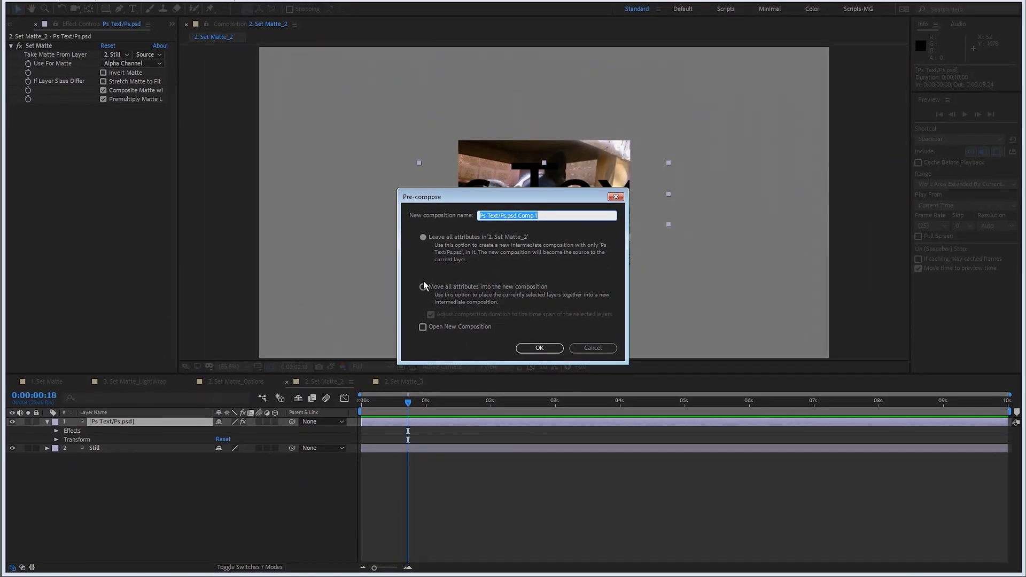
pyautogui.click(537, 348)
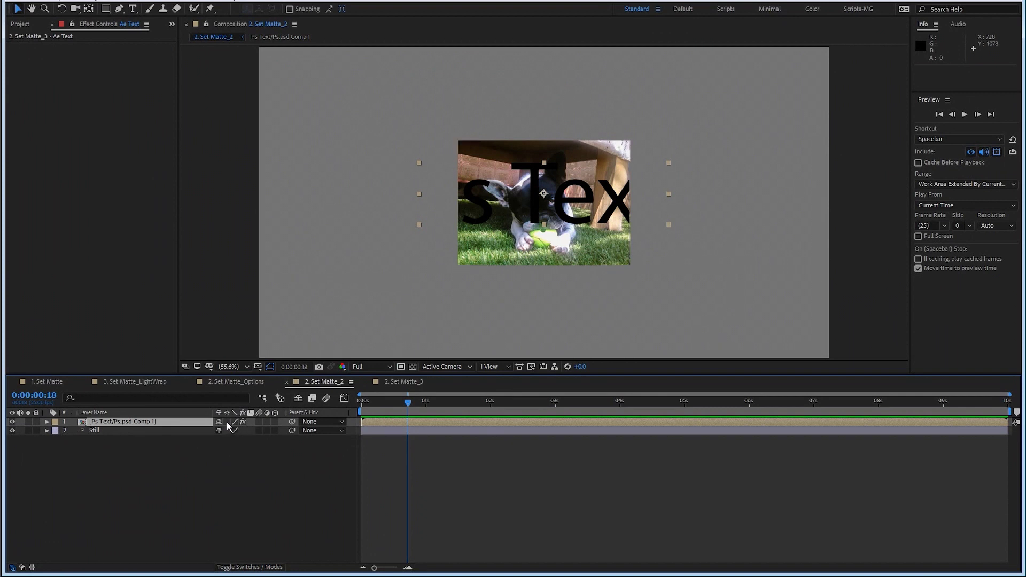
# Step: Turn on Collapse Transformations for the pre-composed text layer and nudge it slightly right and down over the picture
pyautogui.click(147, 423)
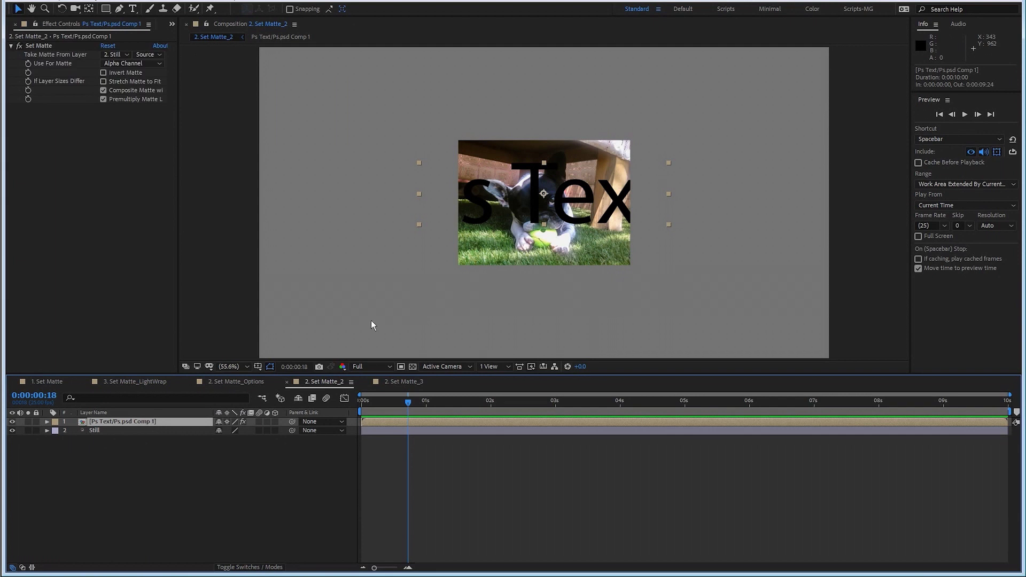
pyautogui.moveTo(565, 210); pyautogui.dragTo(539, 212)
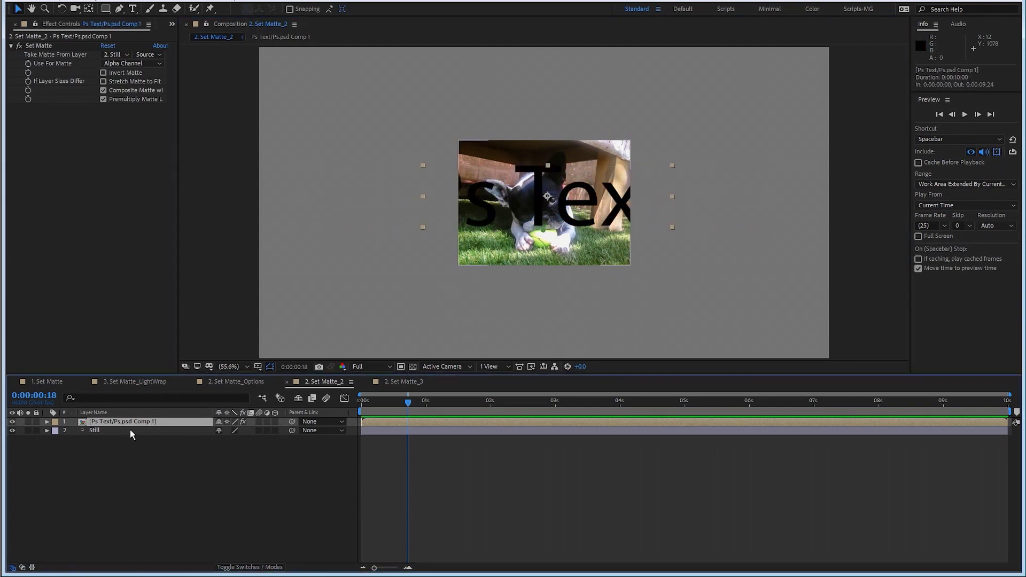
# Step: Try moving the Still layer beneath the matted text, undo each move, and check the text layer's Set Matte settings
pyautogui.click(130, 430)
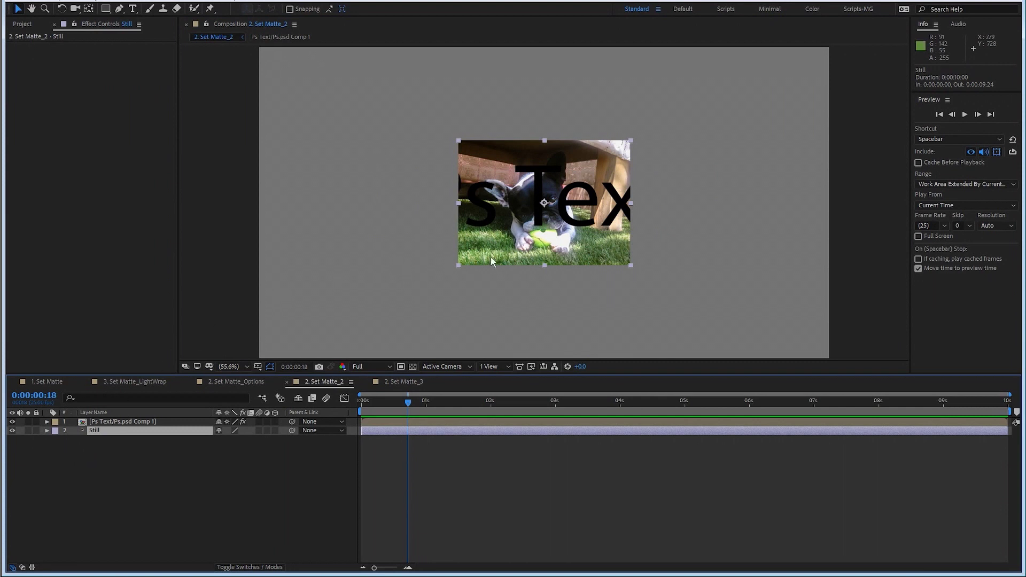
pyautogui.moveTo(573, 247)
pyautogui.mouseDown()
pyautogui.moveTo(482, 251)
pyautogui.moveTo(664, 254)
pyautogui.moveTo(495, 255)
pyautogui.moveTo(599, 256)
pyautogui.moveTo(569, 264)
pyautogui.mouseUp()
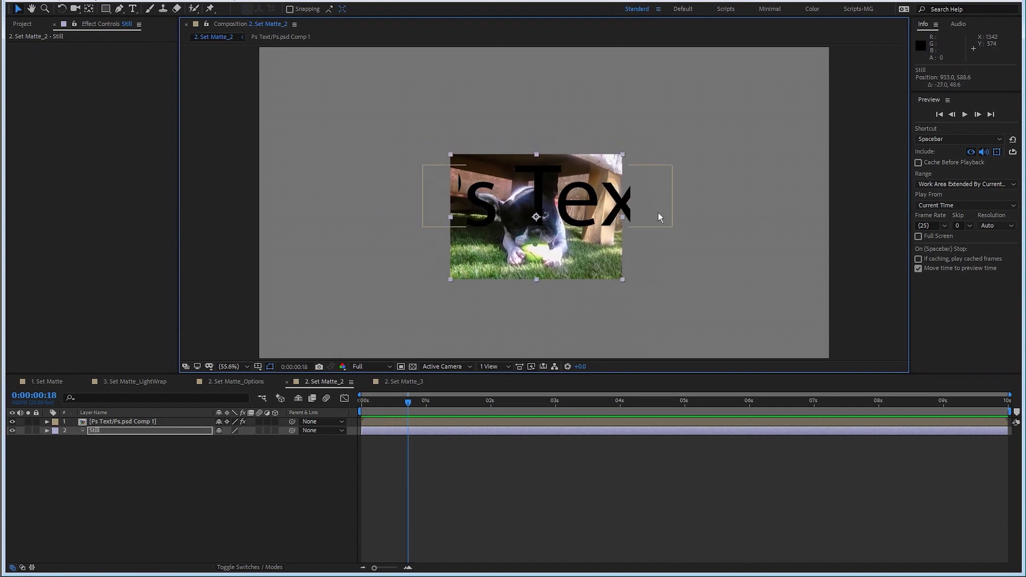
pyautogui.hotkey('ctrl', 'z')
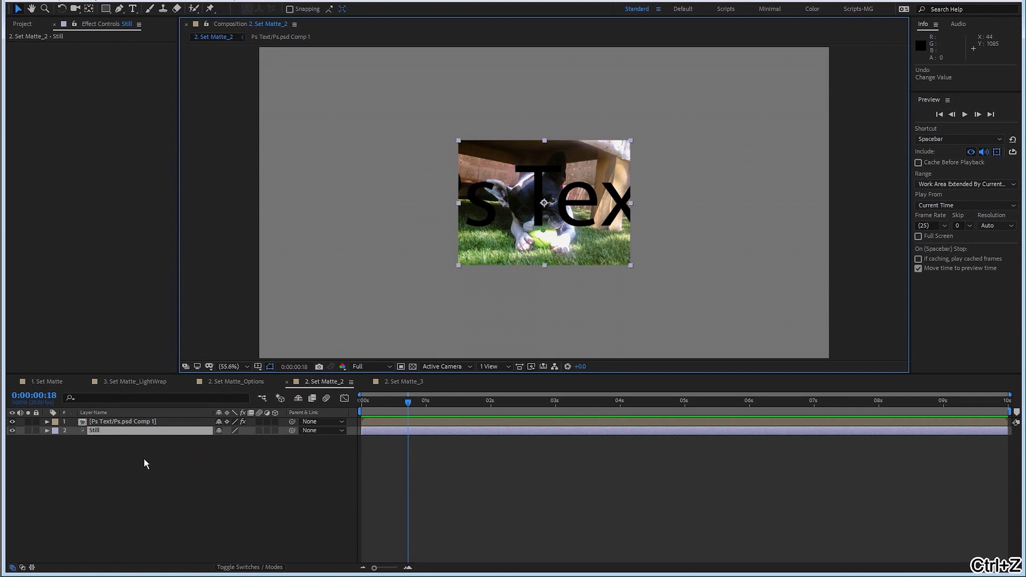
pyautogui.click(155, 421)
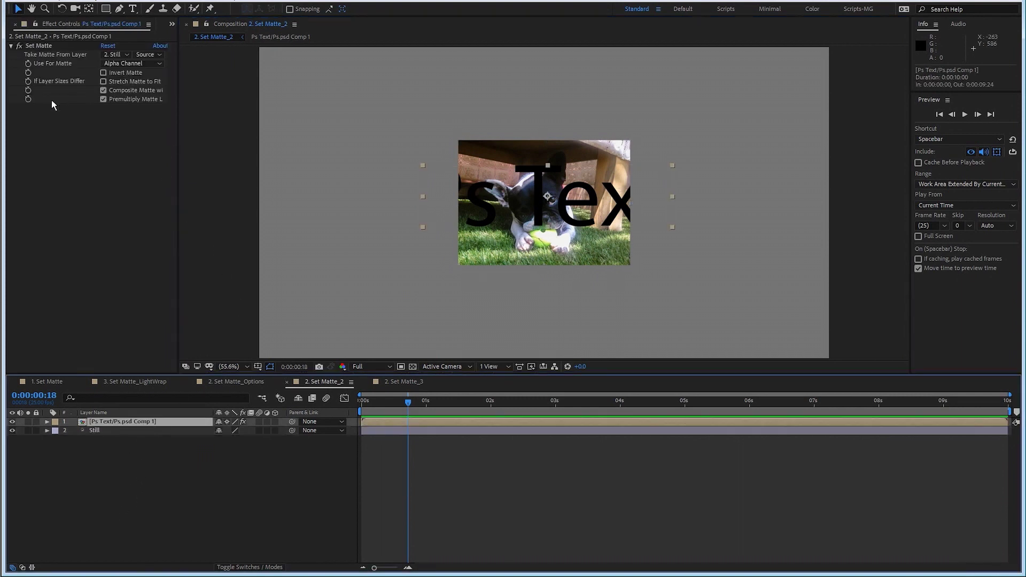
pyautogui.click(134, 432)
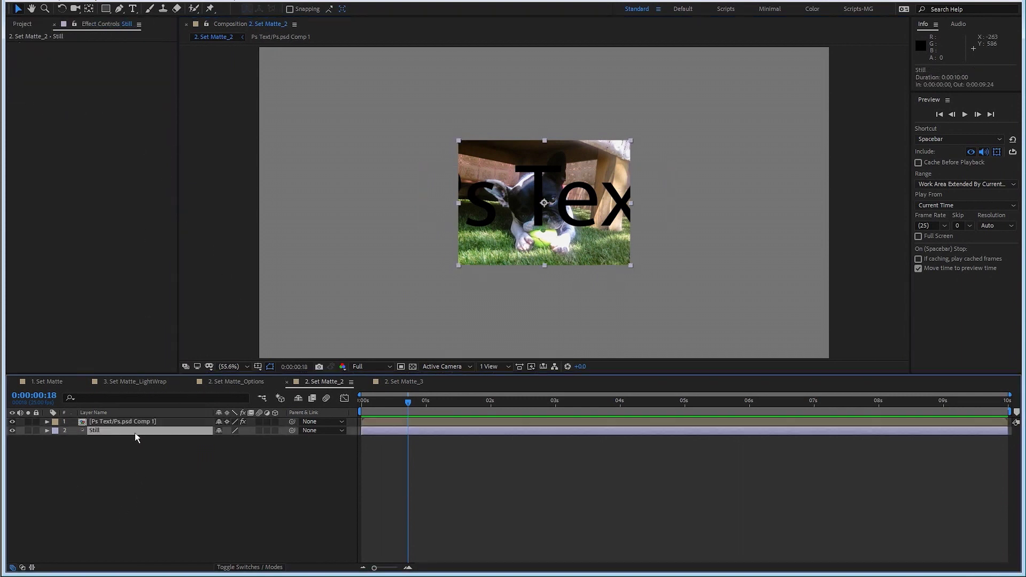
pyautogui.click(132, 422)
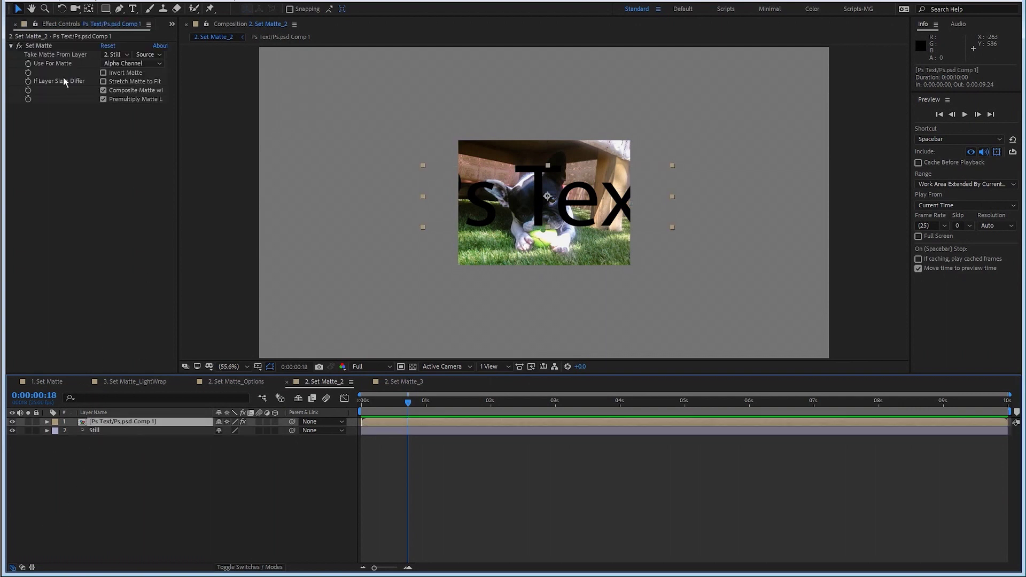
pyautogui.click(124, 433)
pyautogui.moveTo(470, 256); pyautogui.dragTo(559, 259)
pyautogui.hotkey('ctrl', 'z')
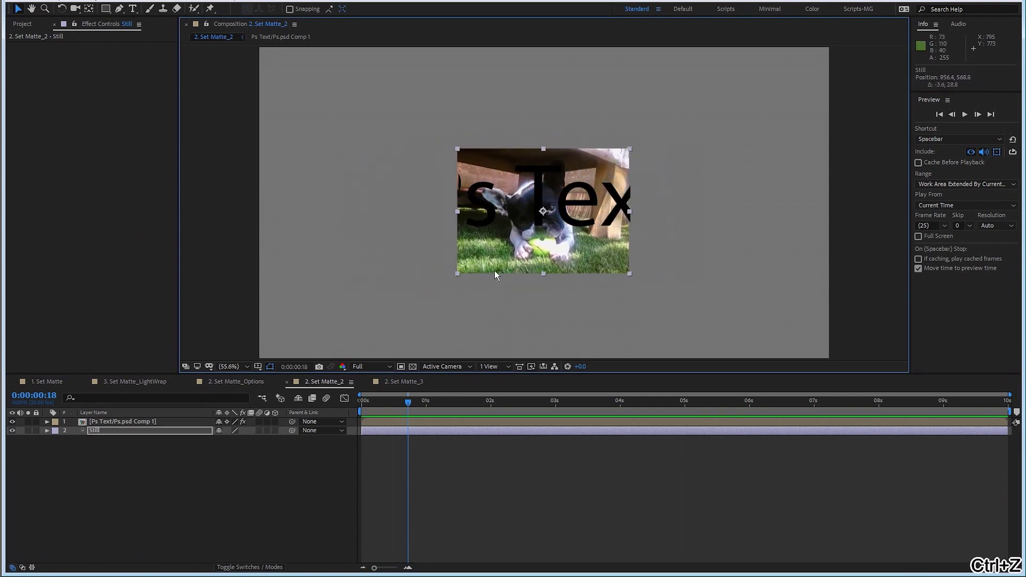
# Step: Expand the Still layer to show its Transform group and pre-compose it as Still Comp 1, leaving all attributes in 2. Set Matte_2
pyautogui.click(49, 431)
pyautogui.click(56, 439)
pyautogui.click(56, 439)
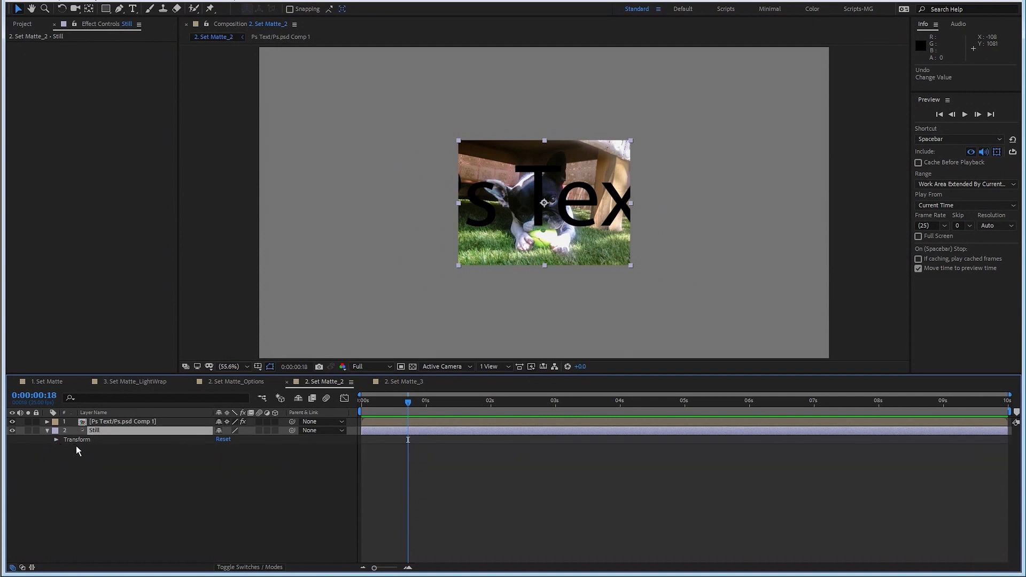
pyautogui.click(126, 421)
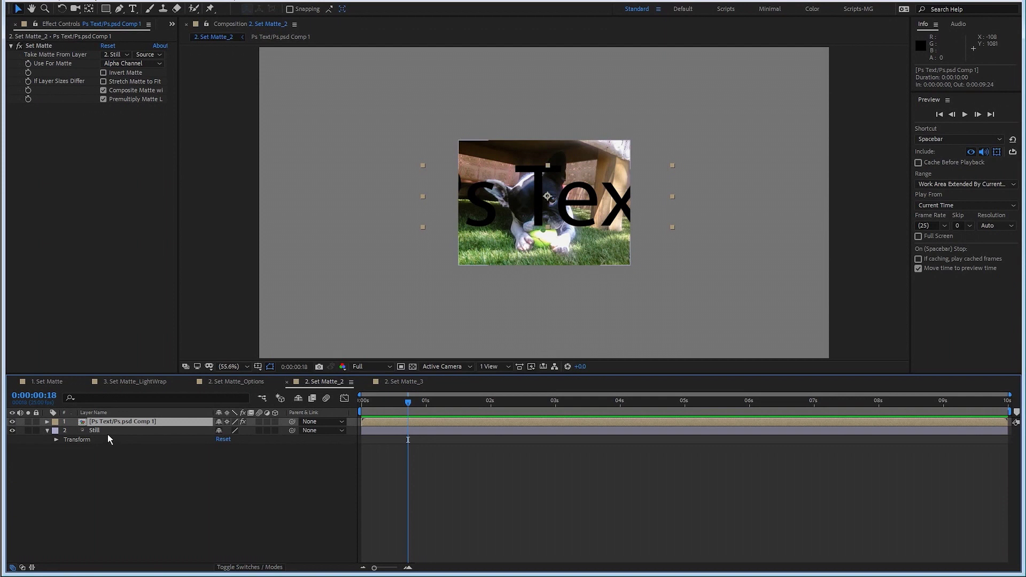
pyautogui.click(108, 430)
pyautogui.hotkey('ctrl', 'shift', 'c')
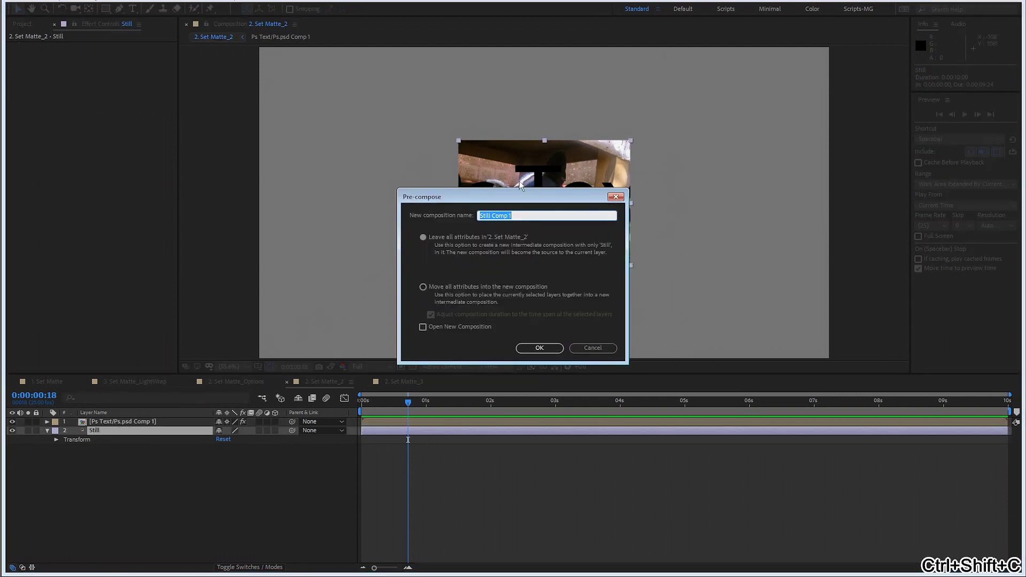
pyautogui.click(537, 347)
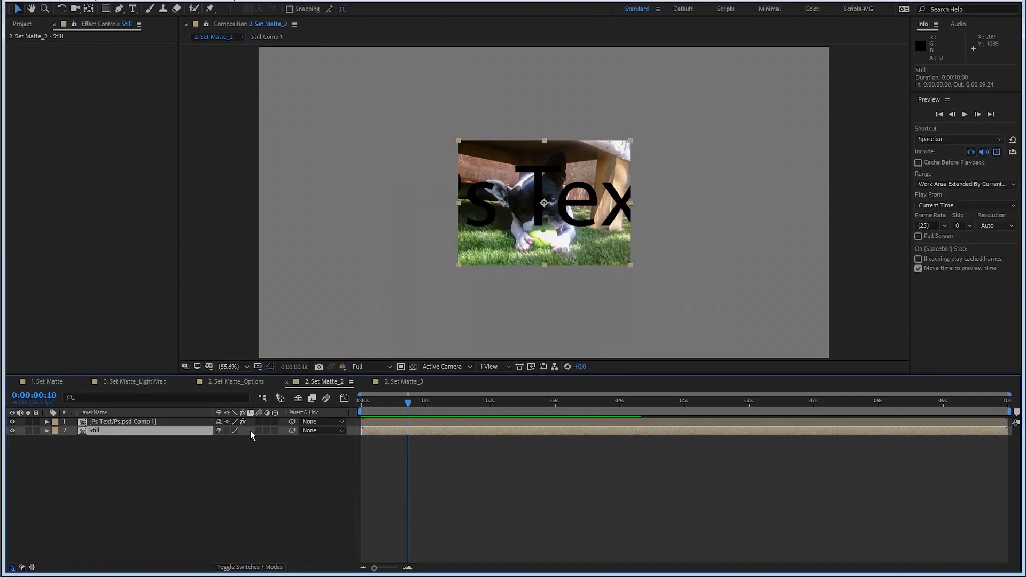
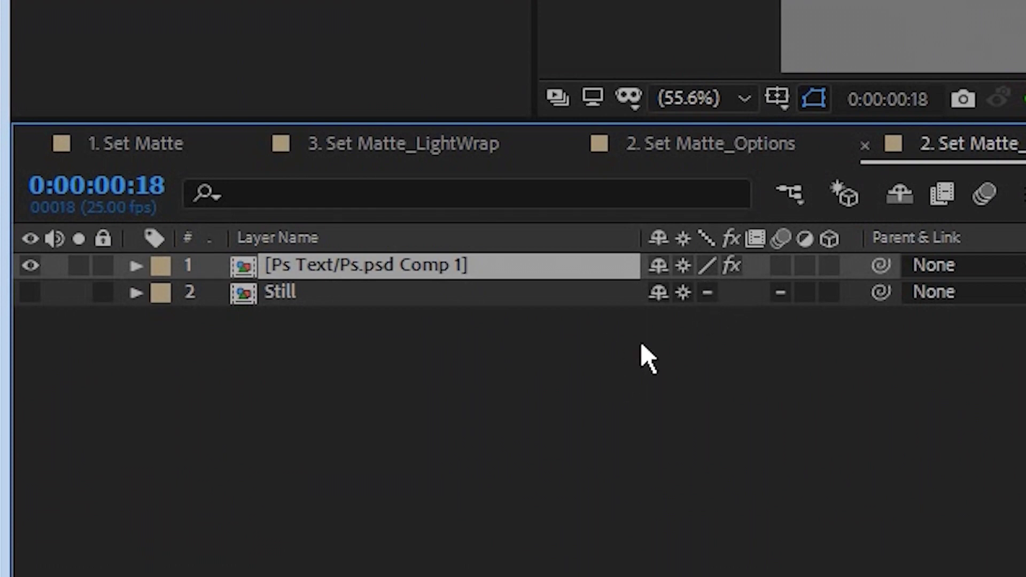
# Step: Open the 2. Set Matte_3 composition and move the Ae Text layer slightly right, closer to the red rectangle
pyautogui.click(578, 295)
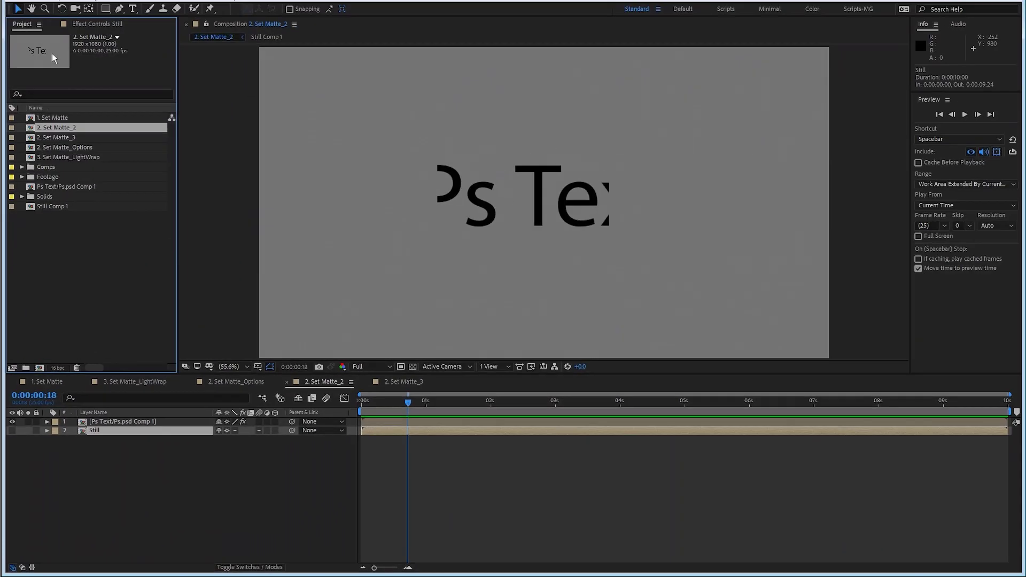
pyautogui.doubleClick(78, 137)
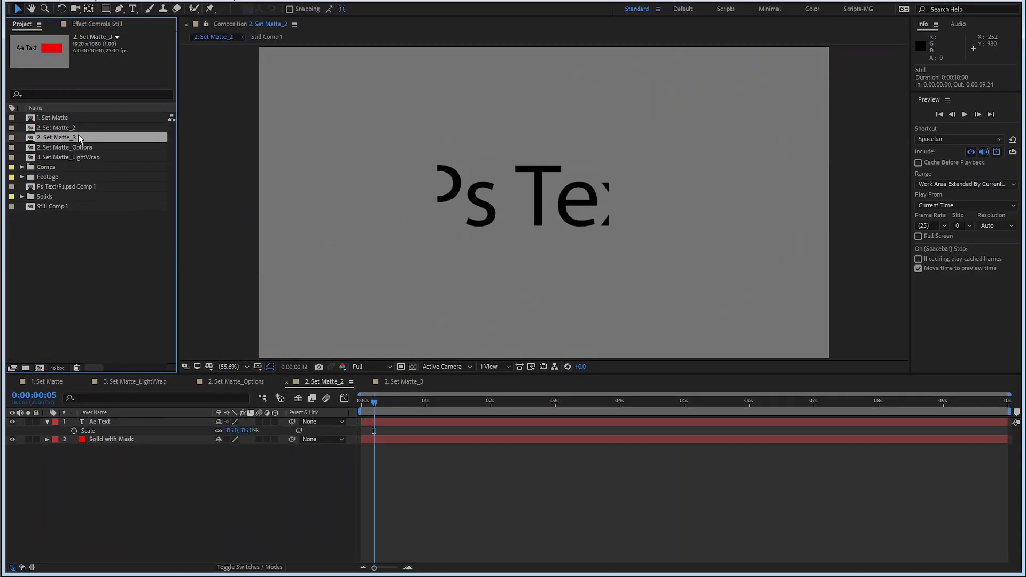
pyautogui.click(144, 421)
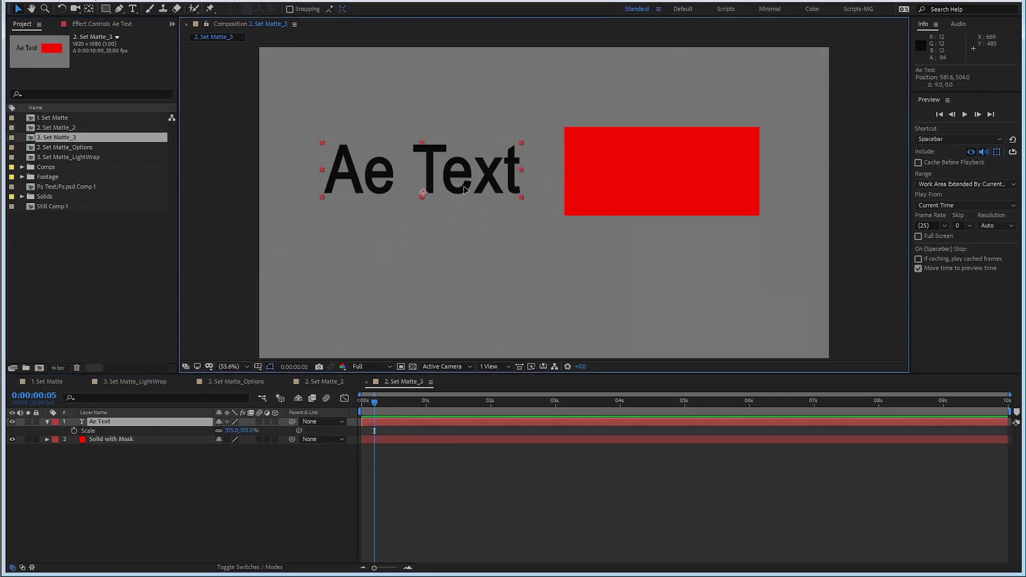
pyautogui.moveTo(406, 176); pyautogui.dragTo(420, 174)
# Step: Reveal the mask on the Solid with Mask layer, switch its mode to None and set it back to Add
pyautogui.click(141, 440)
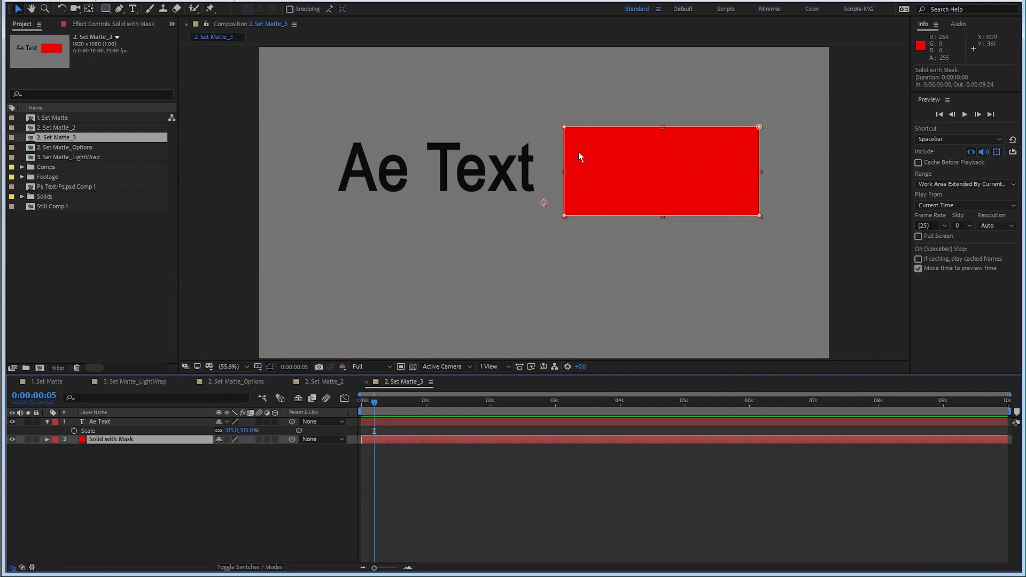
pyautogui.press('m')
pyautogui.click(235, 448)
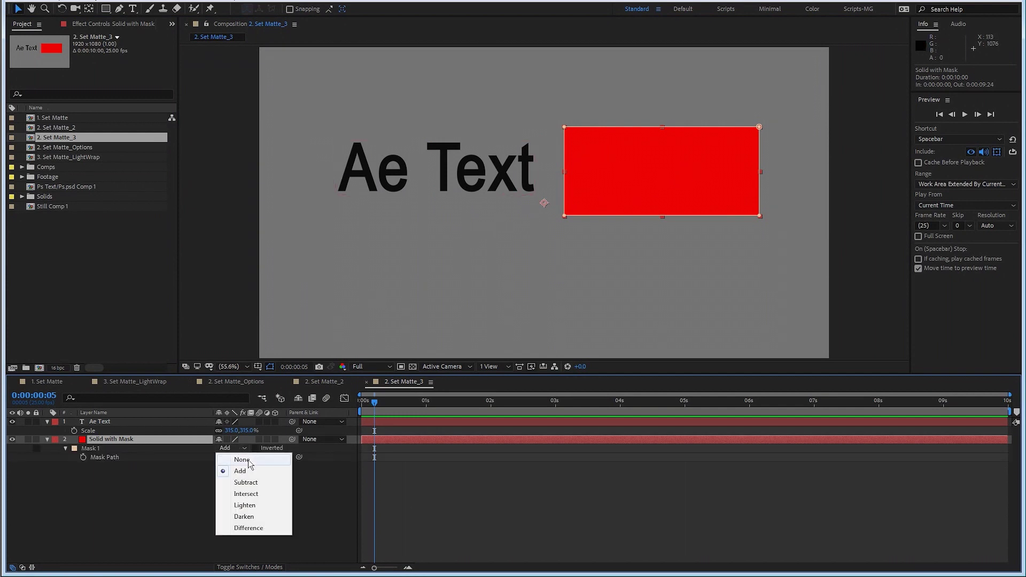
pyautogui.click(248, 461)
pyautogui.click(239, 449)
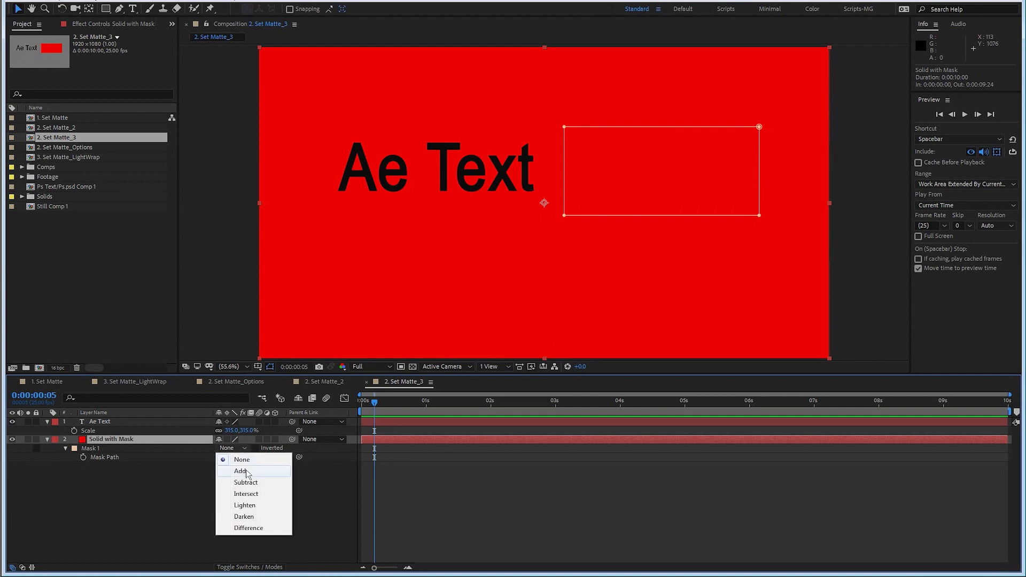
pyautogui.click(241, 471)
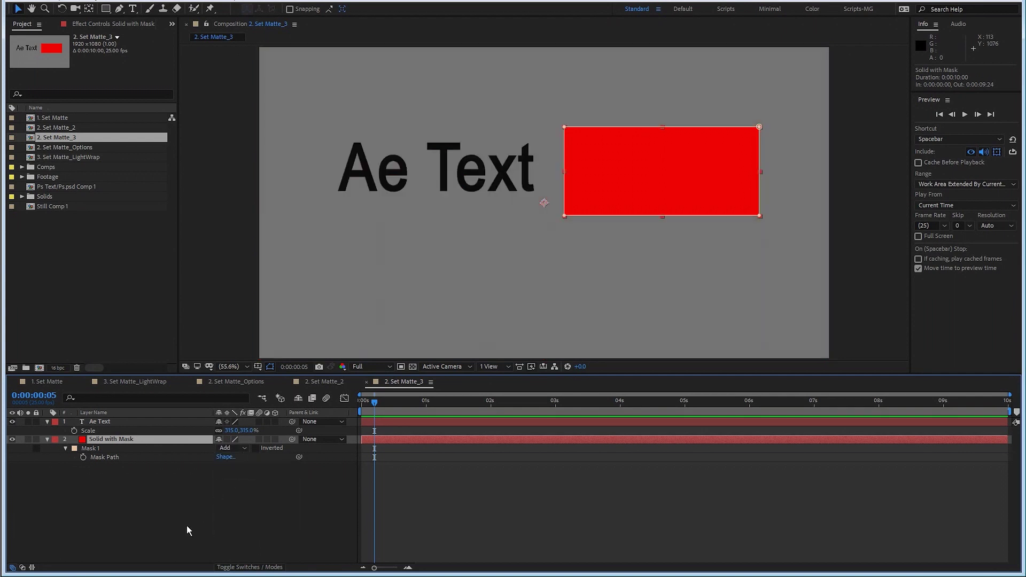
# Step: Apply the Set Matte effect to the Ae Text layer and take its matte from the Solid with Mask layer
pyautogui.click(126, 420)
pyautogui.hotkey('ctrl', 'space')
pyautogui.write('set')
pyautogui.click(83, 430)
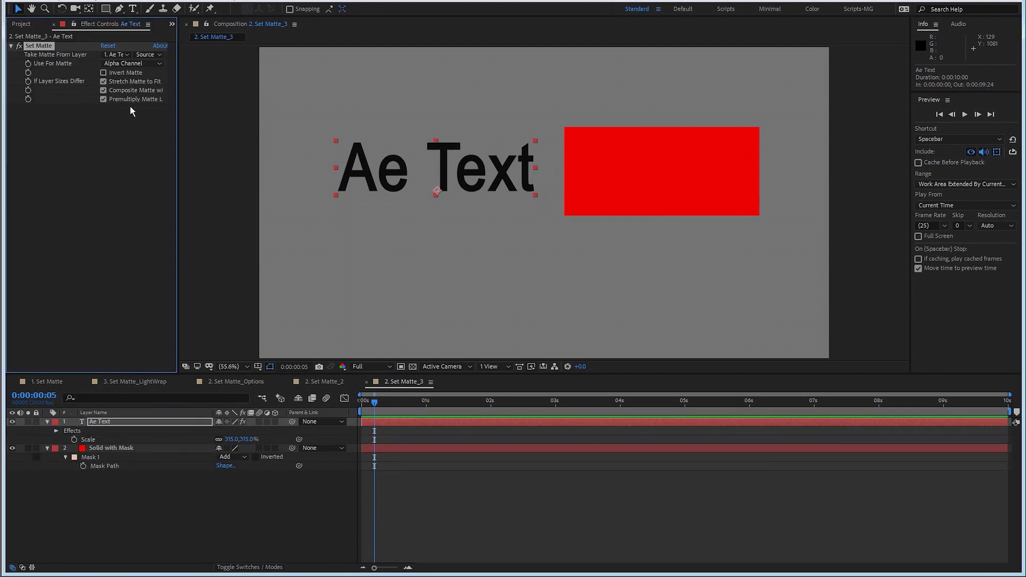
pyautogui.click(117, 55)
pyautogui.click(142, 94)
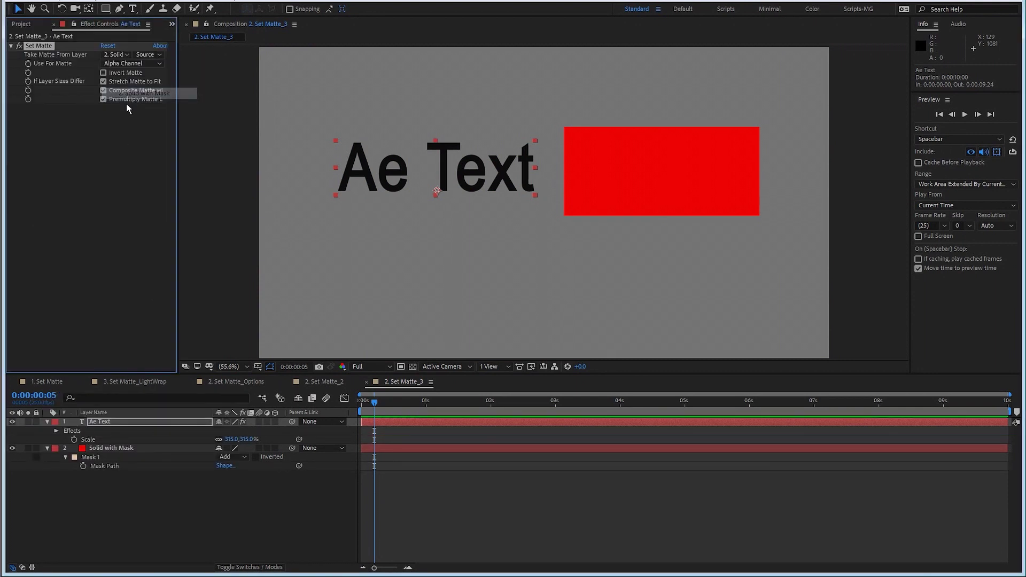
# Step: Show source names for the layers and move the Ae Text layer right to about 1044, 500.4, partly over the red rectangle
pyautogui.click(93, 413)
pyautogui.click(133, 421)
pyautogui.moveTo(496, 170); pyautogui.dragTo(633, 170)
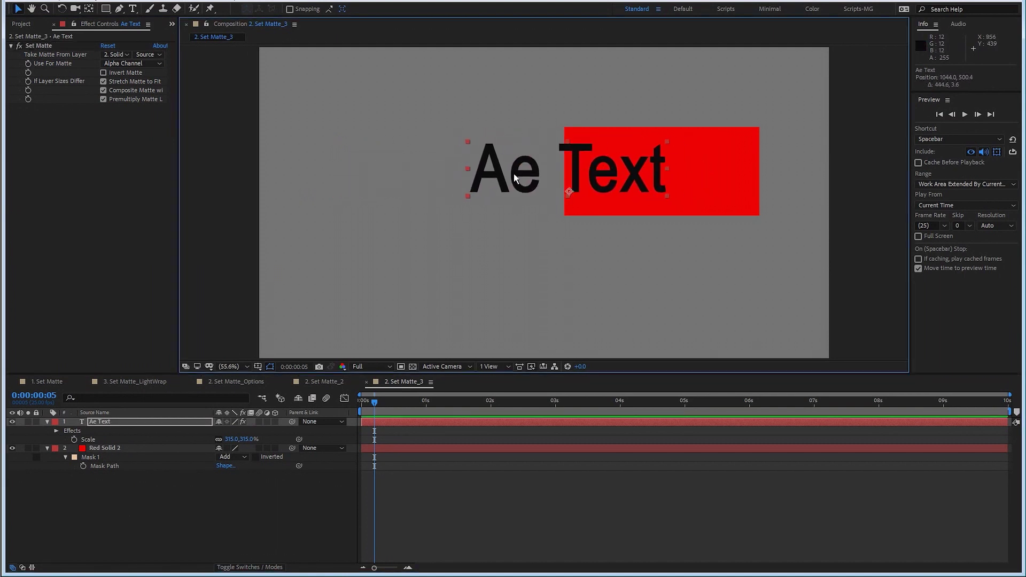
# Step: Set the matte source option in the Ae Text layer's Set Matte effect to Masks
pyautogui.click(738, 185)
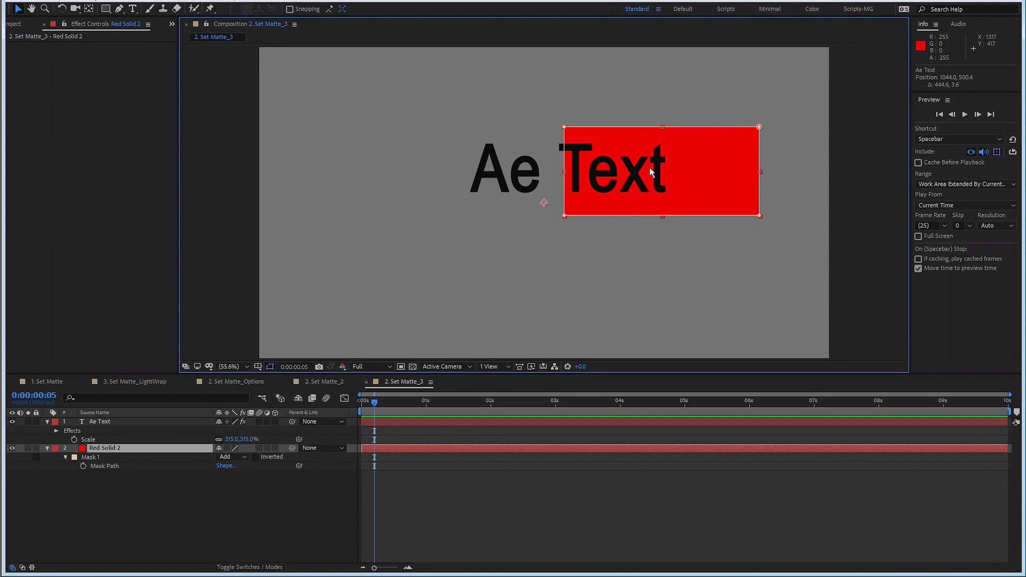
pyautogui.click(159, 420)
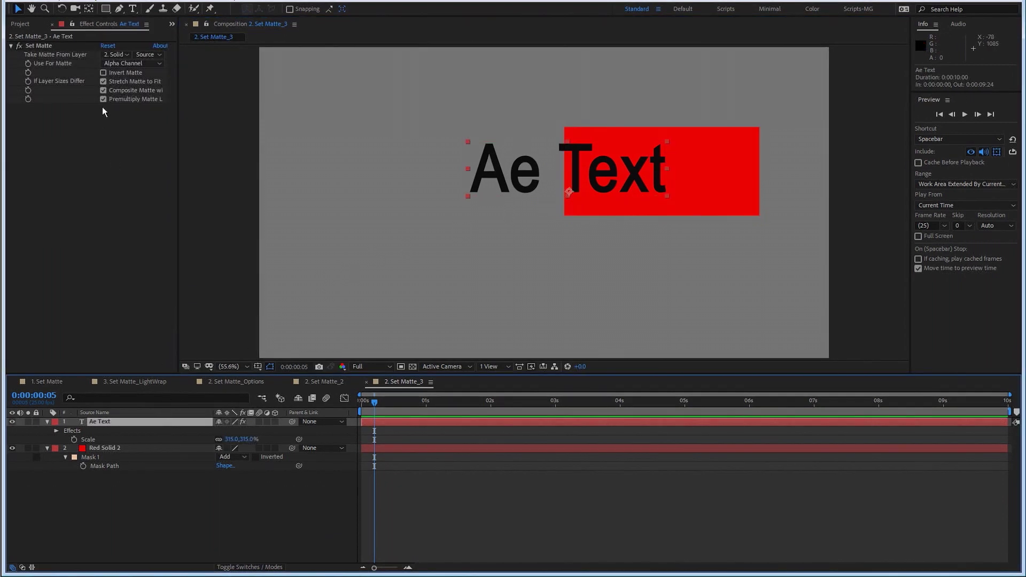
pyautogui.click(149, 55)
pyautogui.click(159, 77)
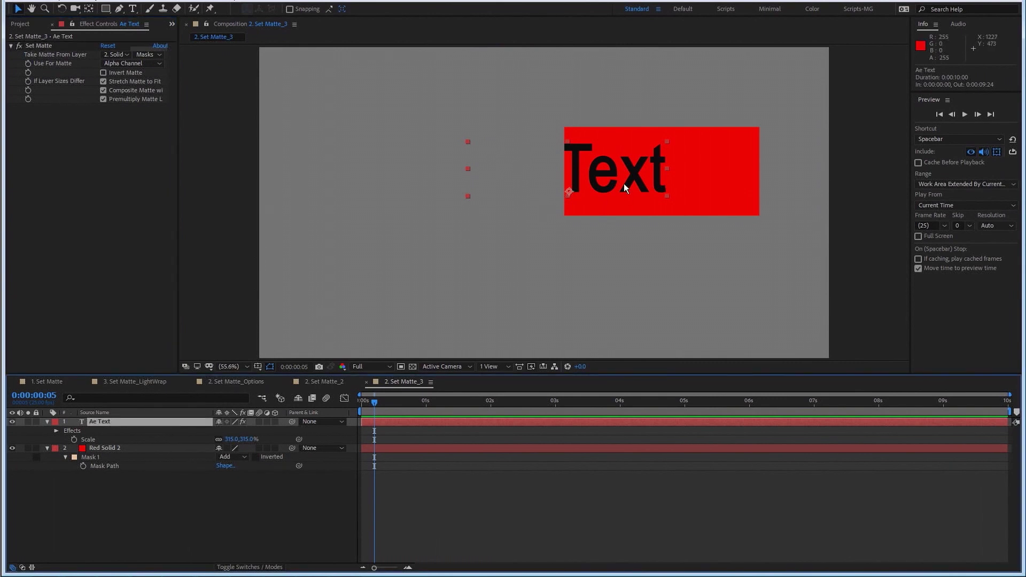
# Step: Move the Ae Text layer further right over the red rectangle, and try moving the Red Solid 2 layer before undoing that move
pyautogui.click(149, 421)
pyautogui.moveTo(621, 176); pyautogui.dragTo(691, 187)
pyautogui.click(141, 448)
pyautogui.moveTo(674, 220); pyautogui.dragTo(709, 210)
pyautogui.hotkey('ctrl', 'z')
# Step: Compare the Ae Text and Red Solid 2 layers and nudge Ae Text slightly right and up
pyautogui.click(132, 421)
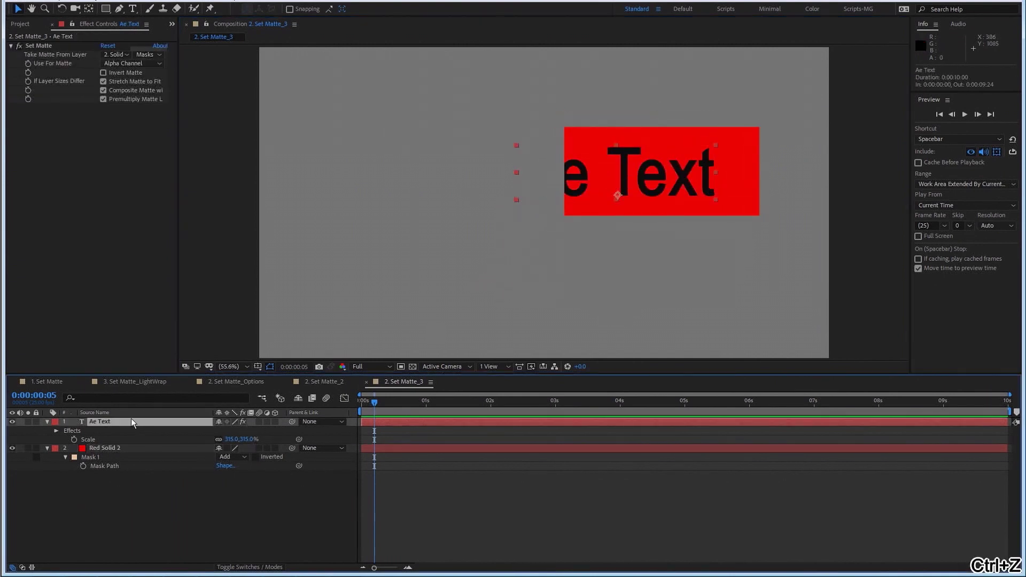
pyautogui.click(140, 451)
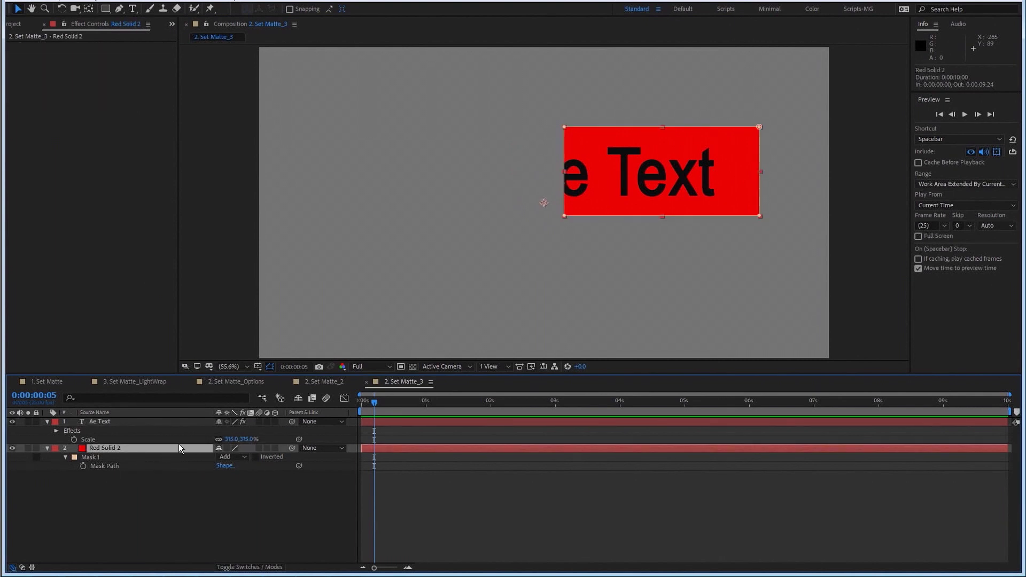
pyautogui.click(118, 423)
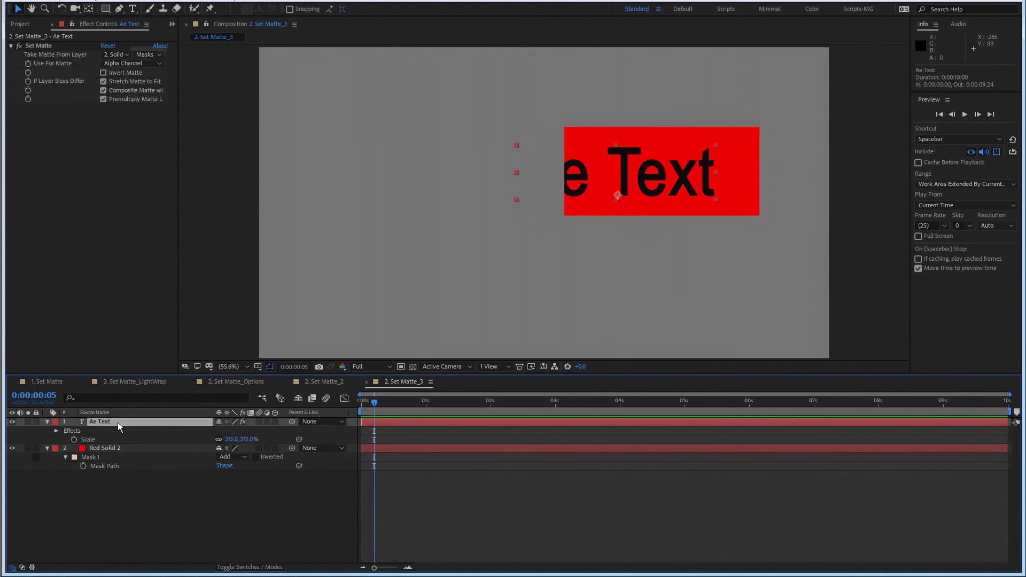
pyautogui.moveTo(684, 174)
pyautogui.mouseDown()
pyautogui.moveTo(693, 173)
pyautogui.moveTo(523, 304)
pyautogui.moveTo(689, 177)
pyautogui.moveTo(552, 148)
pyautogui.moveTo(698, 162)
pyautogui.mouseUp()
# Step: Turn on Collapse Transformations for Red Solid 2, shift it slightly left and pull the left edge of its mask inward
pyautogui.click(174, 448)
pyautogui.click(540, 173)
pyautogui.moveTo(541, 174); pyautogui.dragTo(599, 174)
# Step: Move the Ae Text layer slightly left and up to about 1202.4, 502.2 and collapse its property list
pyautogui.click(139, 422)
pyautogui.moveTo(684, 170)
pyautogui.mouseDown()
pyautogui.moveTo(644, 169)
pyautogui.moveTo(690, 172)
pyautogui.moveTo(673, 168)
pyautogui.mouseUp()
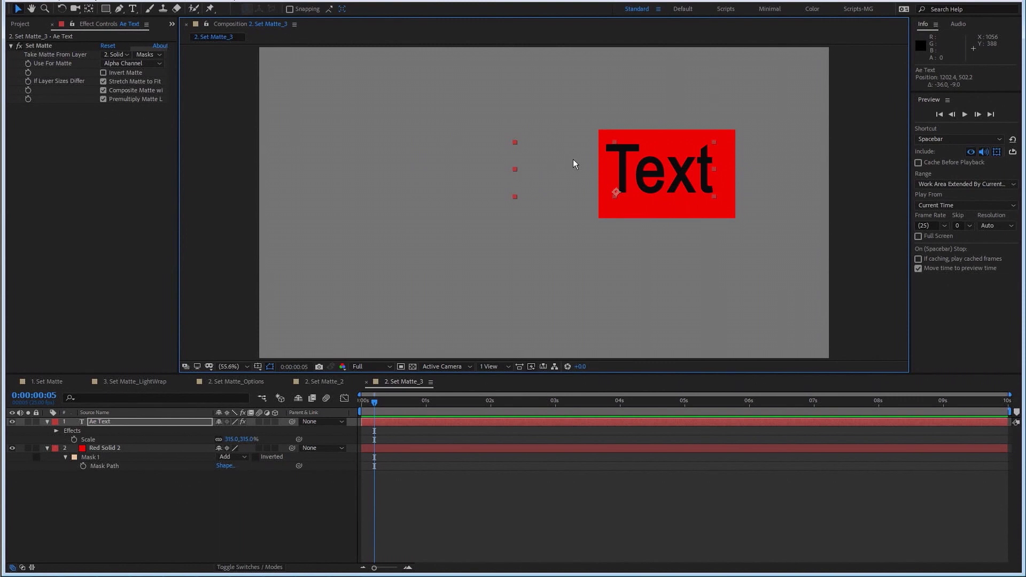
pyautogui.click(47, 422)
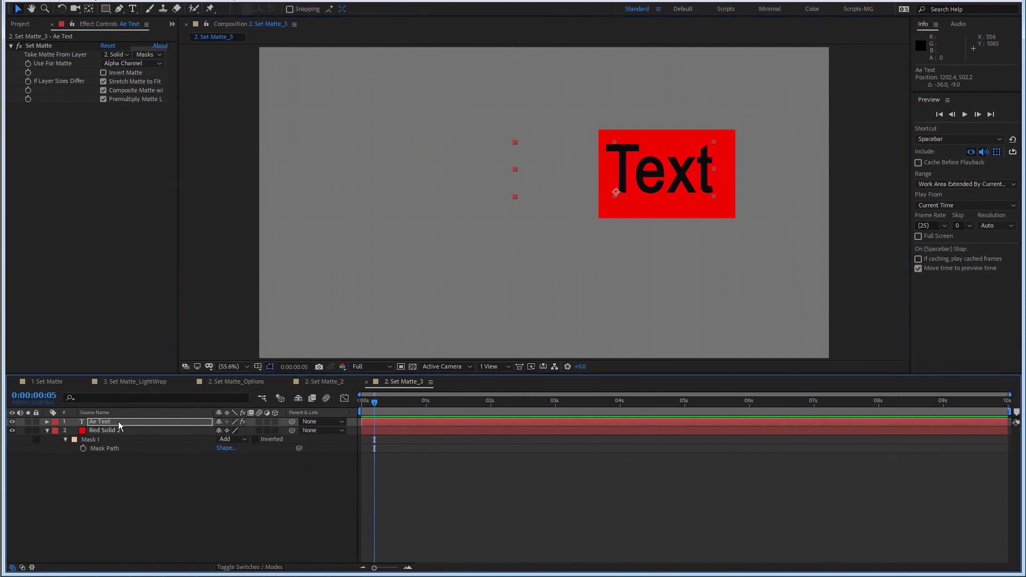
# Step: Open the 2. Set Matte_Options composition and move the Ps Text layer over the white Ai Shape rectangle, to about 1484.9, 165.4
pyautogui.click(46, 430)
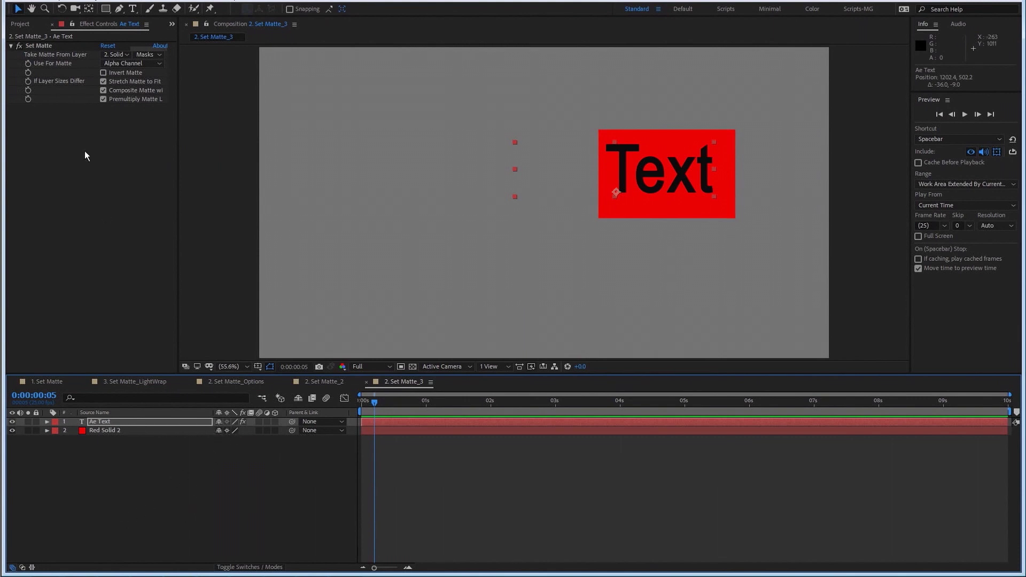
pyautogui.click(21, 24)
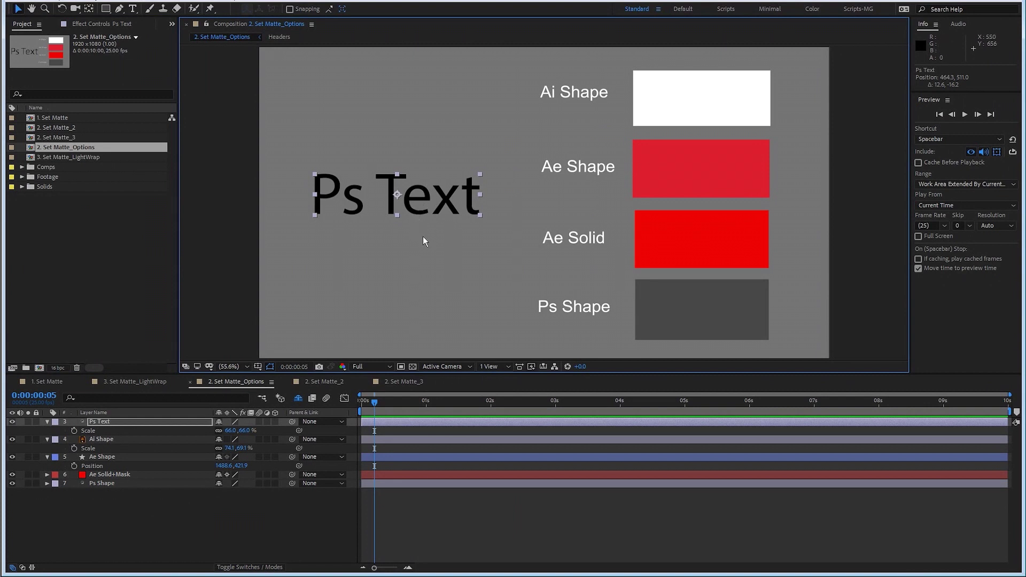
pyautogui.moveTo(415, 209); pyautogui.dragTo(726, 107)
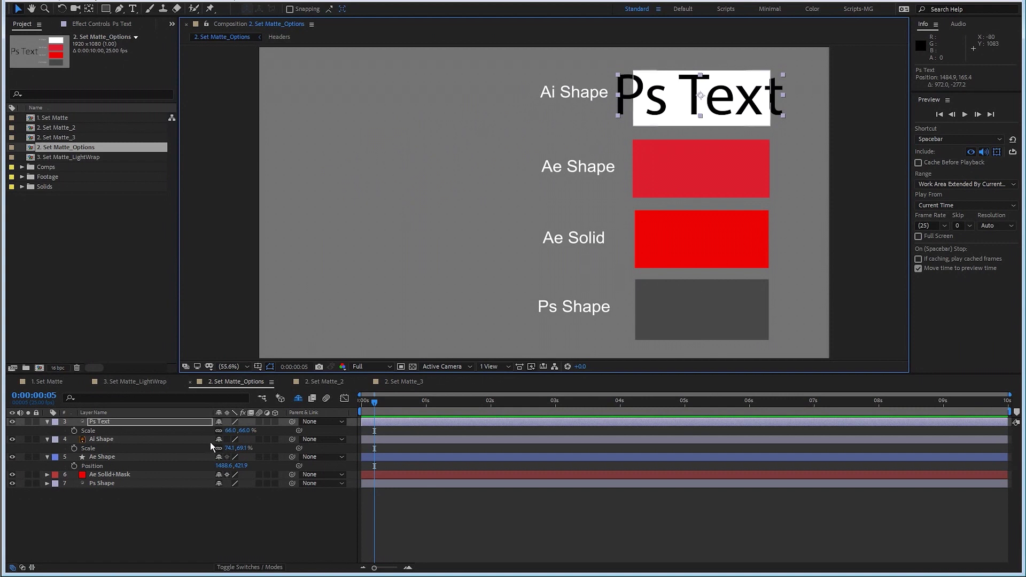
# Step: Convert the Ps Text Photoshop layer to editable text
pyautogui.click(155, 422)
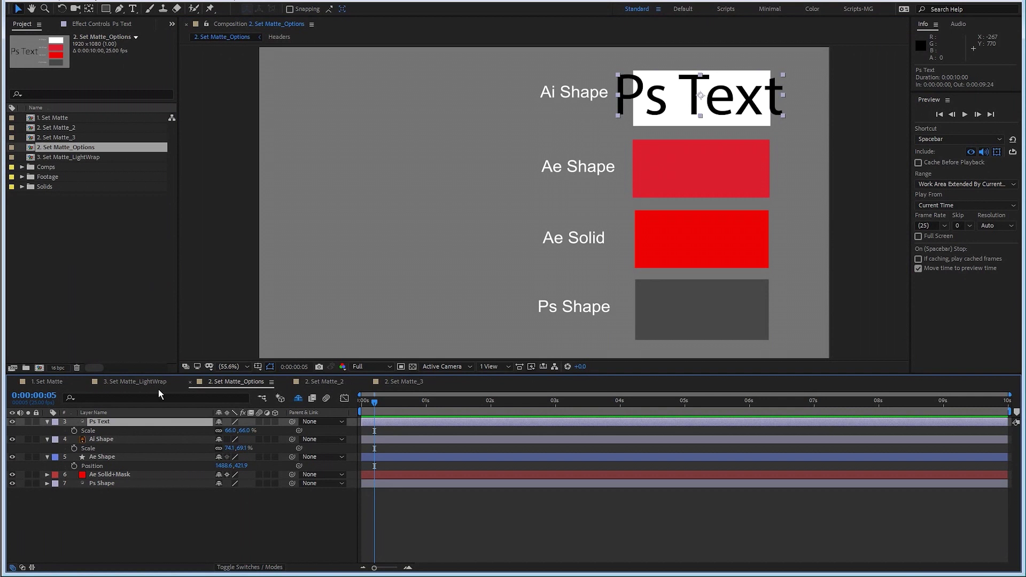
pyautogui.rightClick(148, 421)
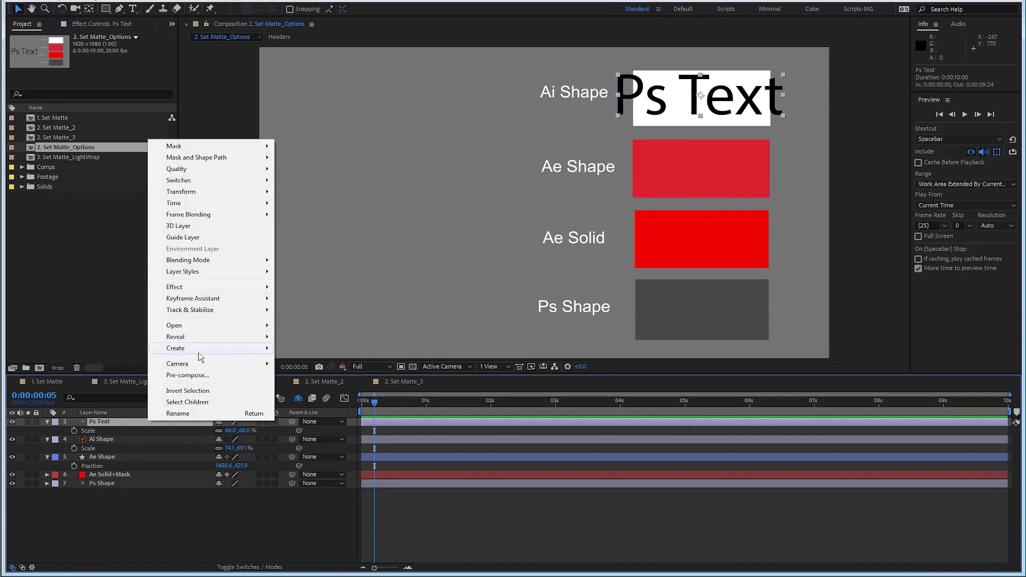
pyautogui.moveTo(215, 345)
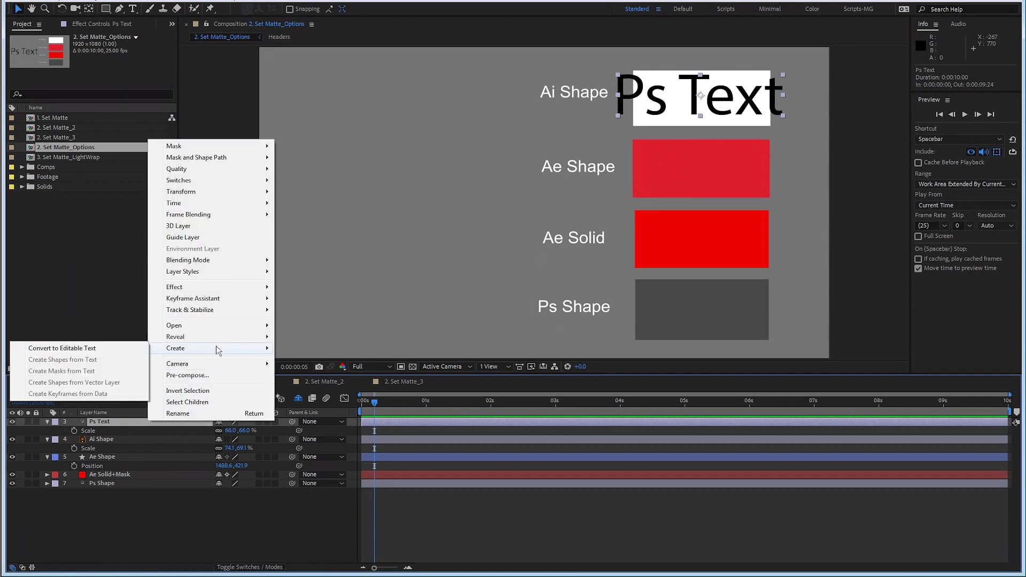
pyautogui.click(110, 351)
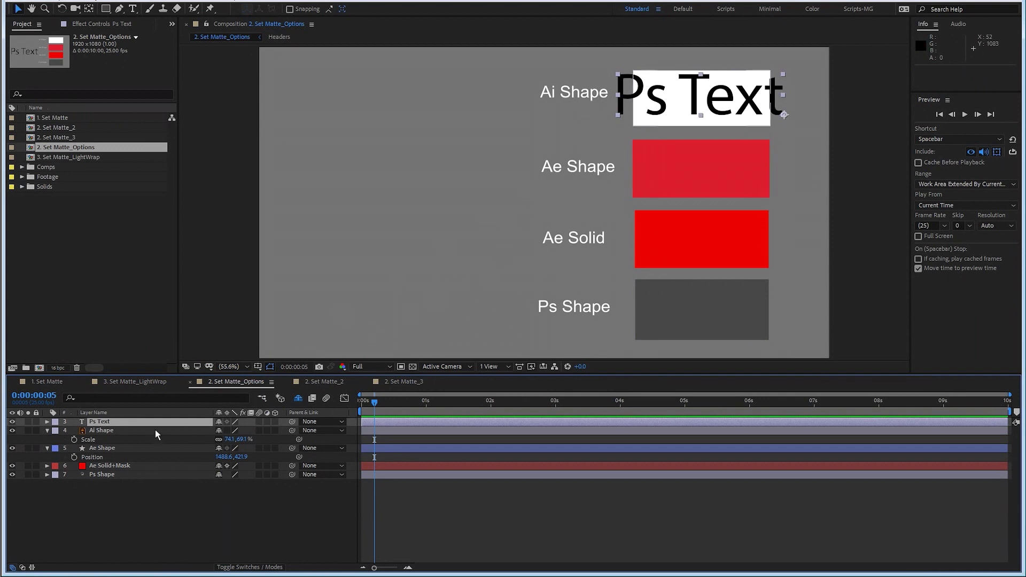
# Step: Apply Set Matte to the Ps Text layer with Ai Shape as the matte layer and shift the text slightly right and down
pyautogui.click(113, 431)
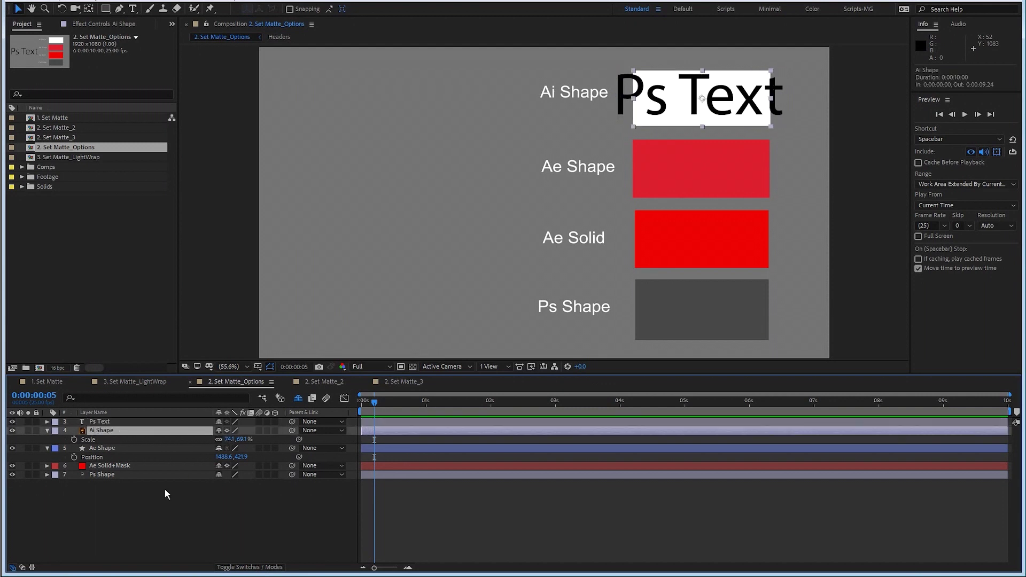
pyautogui.click(112, 422)
pyautogui.hotkey('ctrl', 'space')
pyautogui.write('set')
pyautogui.click(69, 424)
pyautogui.click(116, 54)
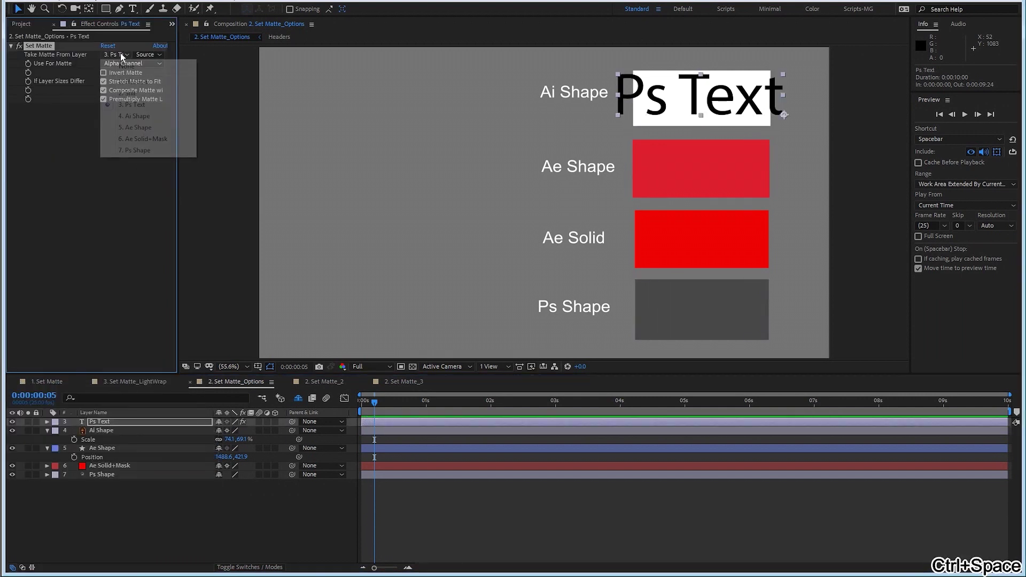
pyautogui.click(137, 115)
pyautogui.moveTo(686, 101); pyautogui.dragTo(713, 106)
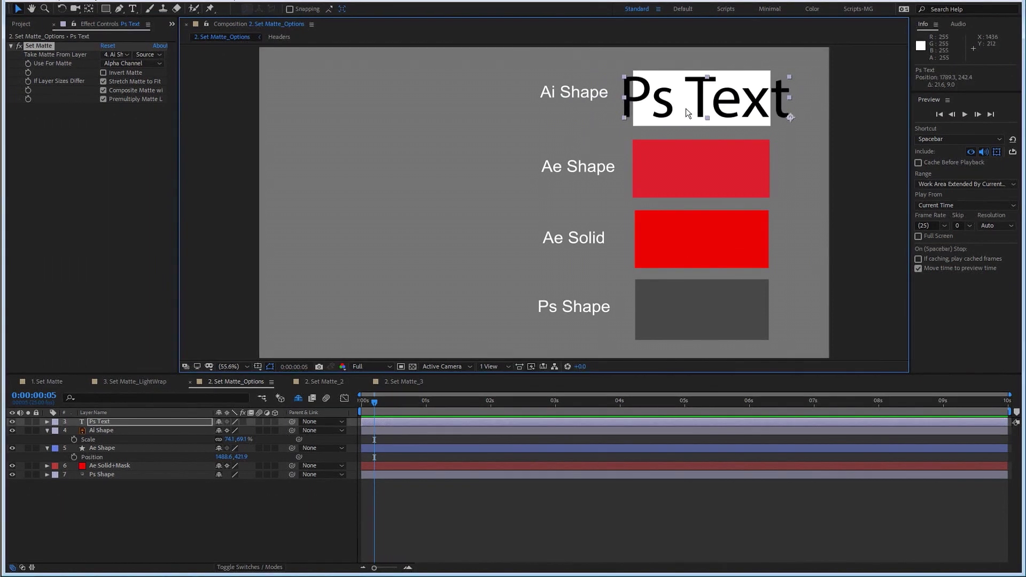
# Step: Move the Ps Text layer down over the Ae Shape rectangle and take its matte from Ae Shape
pyautogui.moveTo(700, 95); pyautogui.dragTo(695, 169)
pyautogui.click(115, 55)
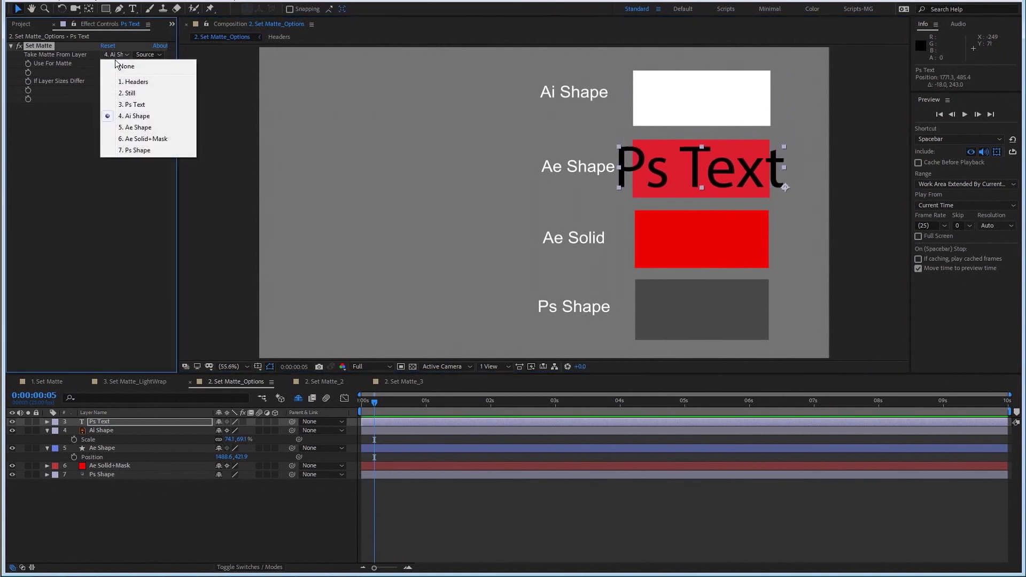
pyautogui.click(139, 127)
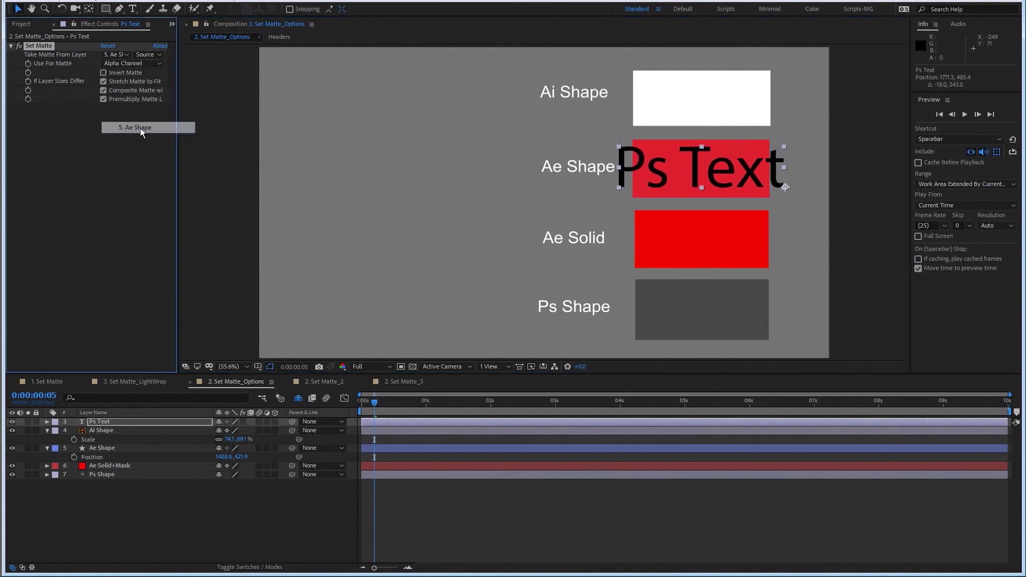
# Step: Move the Ps Text layer over the Ae Solid rectangle and take its matte from Ae Solid+Mask
pyautogui.moveTo(663, 175); pyautogui.dragTo(671, 235)
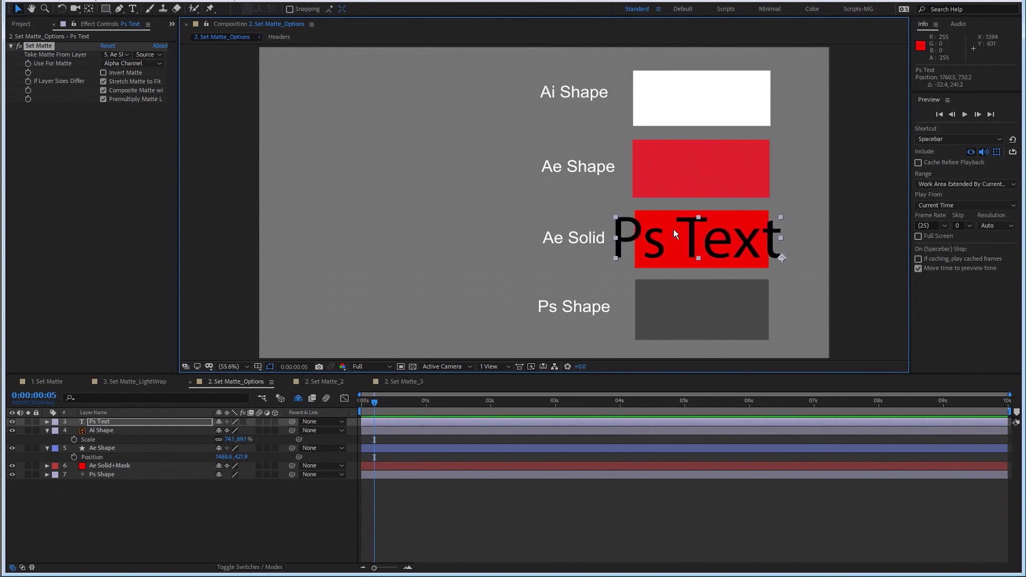
pyautogui.click(118, 55)
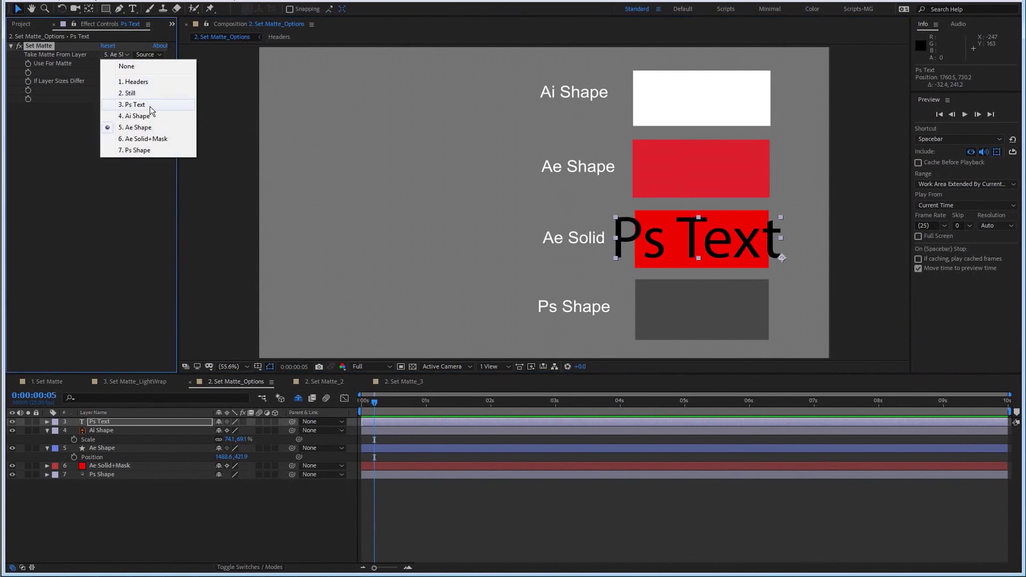
pyautogui.click(153, 137)
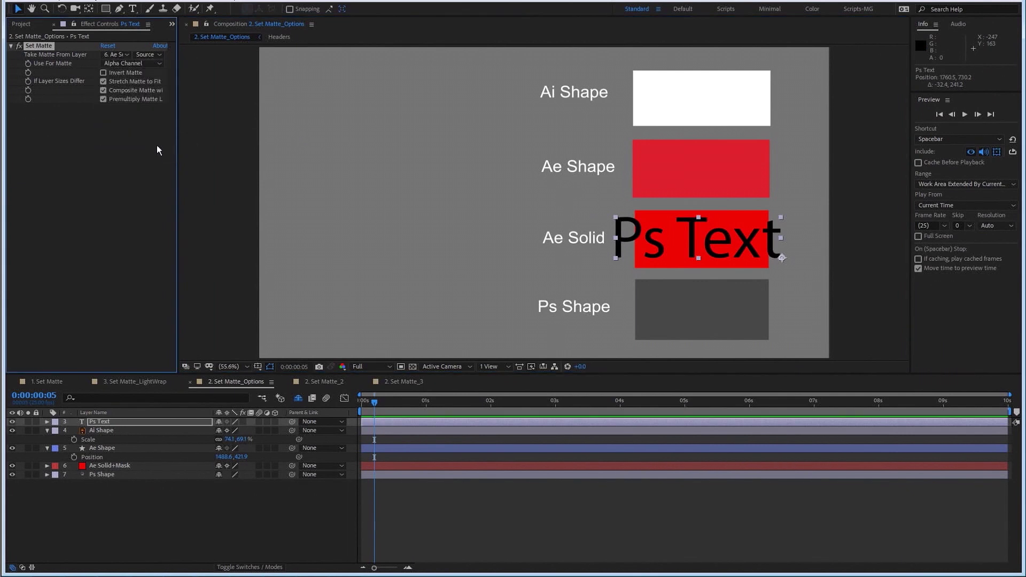
pyautogui.hotkey('alt', 'e')
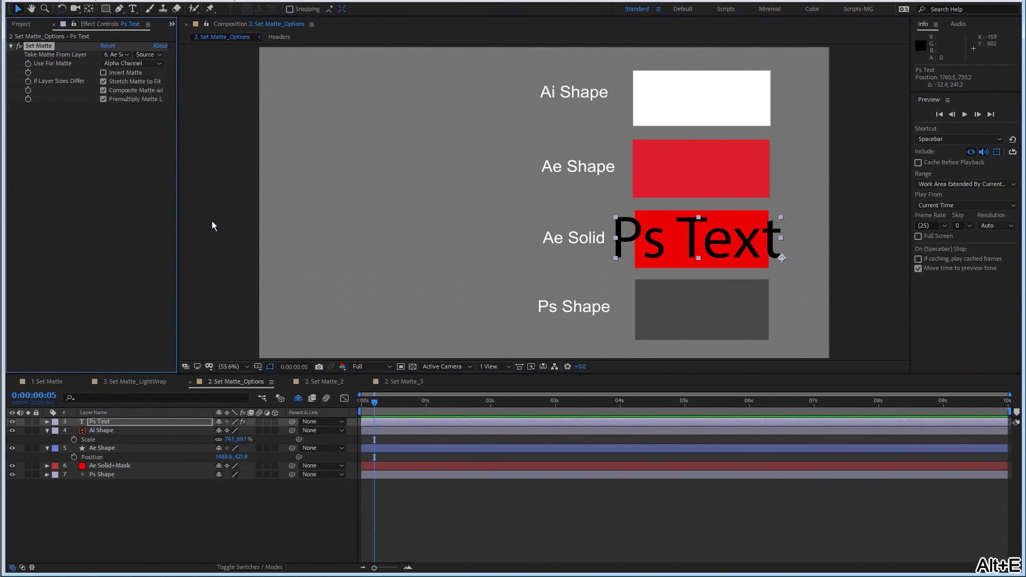
# Step: Switch the Set Matte input on Ps Text from Source to Masks and shift the text around over the Ae Solid rectangle
pyautogui.click(152, 466)
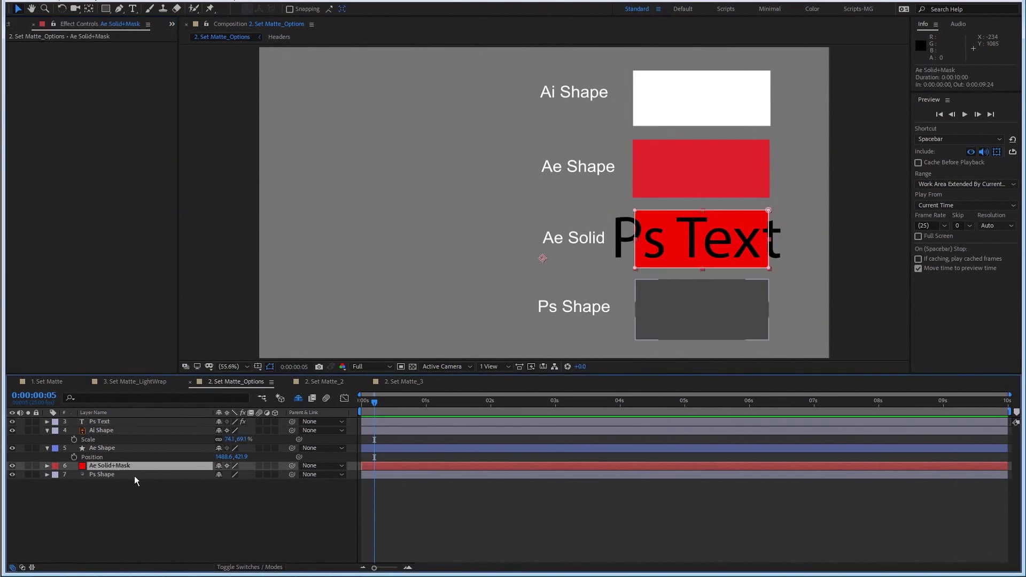
pyautogui.click(132, 422)
pyautogui.click(148, 54)
pyautogui.click(159, 78)
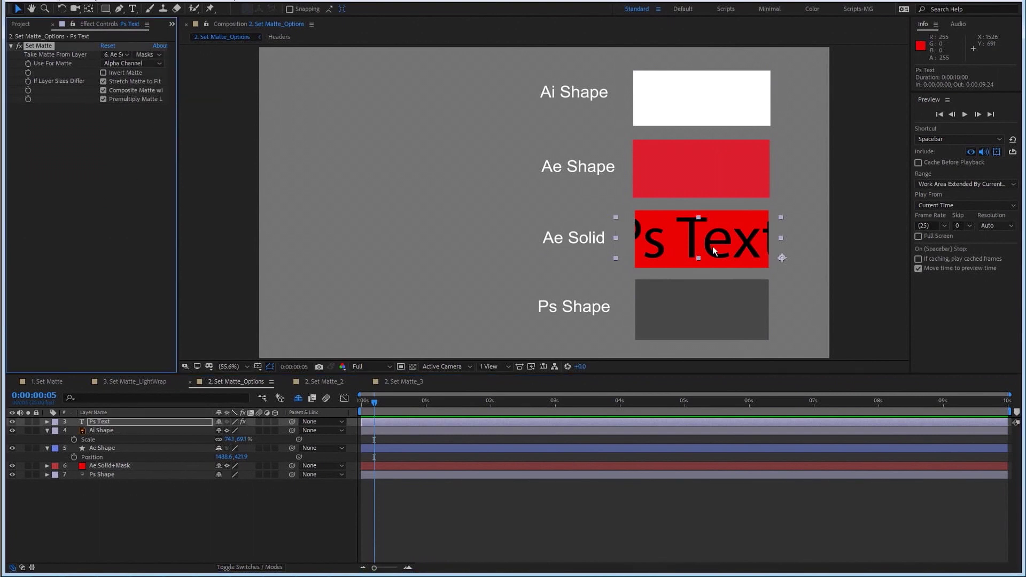
pyautogui.moveTo(716, 254); pyautogui.dragTo(738, 245)
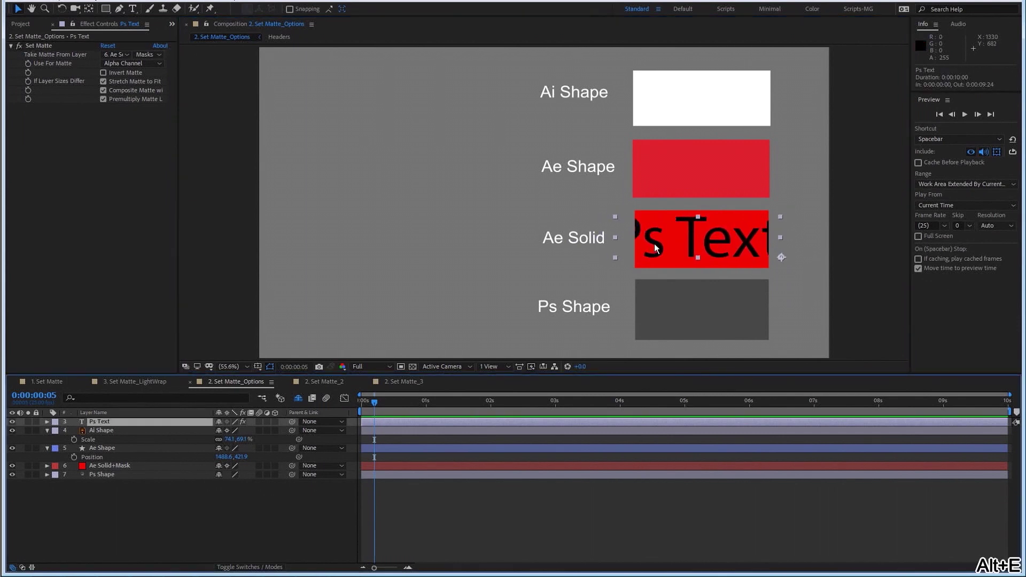
# Step: Move the Ps Text layer over the dark grey Ps Shape rectangle and take its matte from Ps Shape
pyautogui.moveTo(699, 245); pyautogui.dragTo(702, 318)
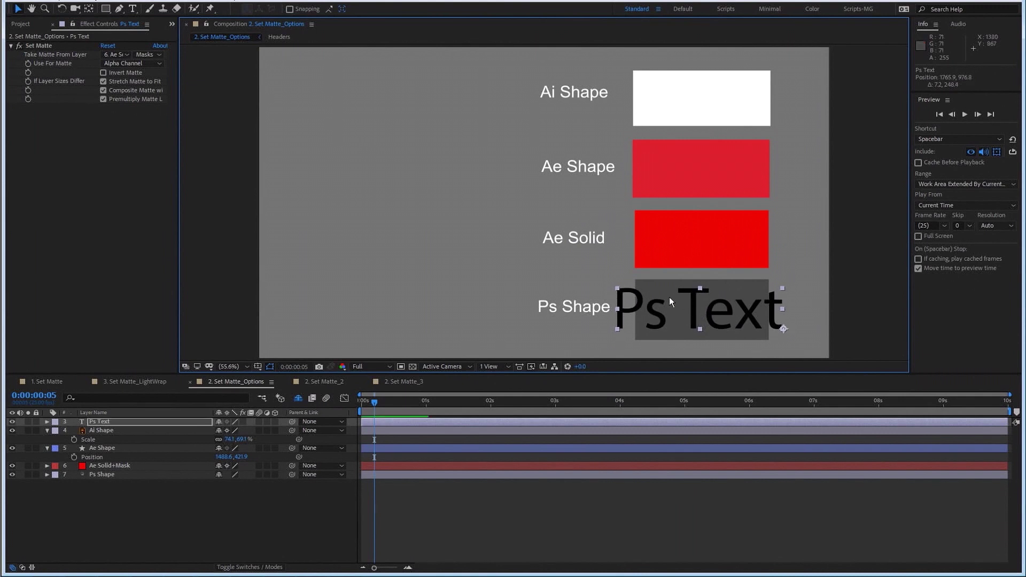
pyautogui.click(116, 54)
pyautogui.click(143, 152)
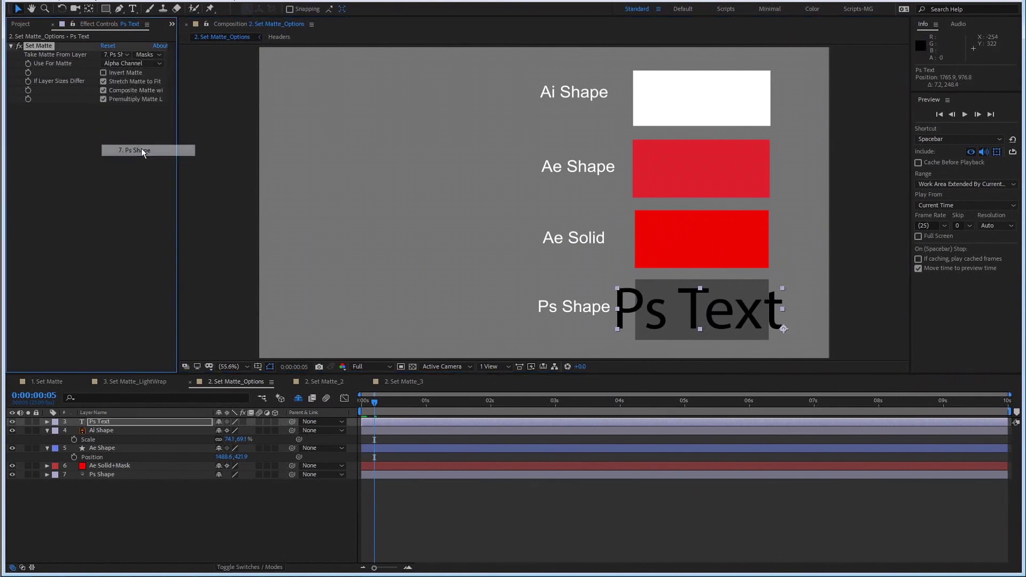
pyautogui.hotkey('alt', 'e')
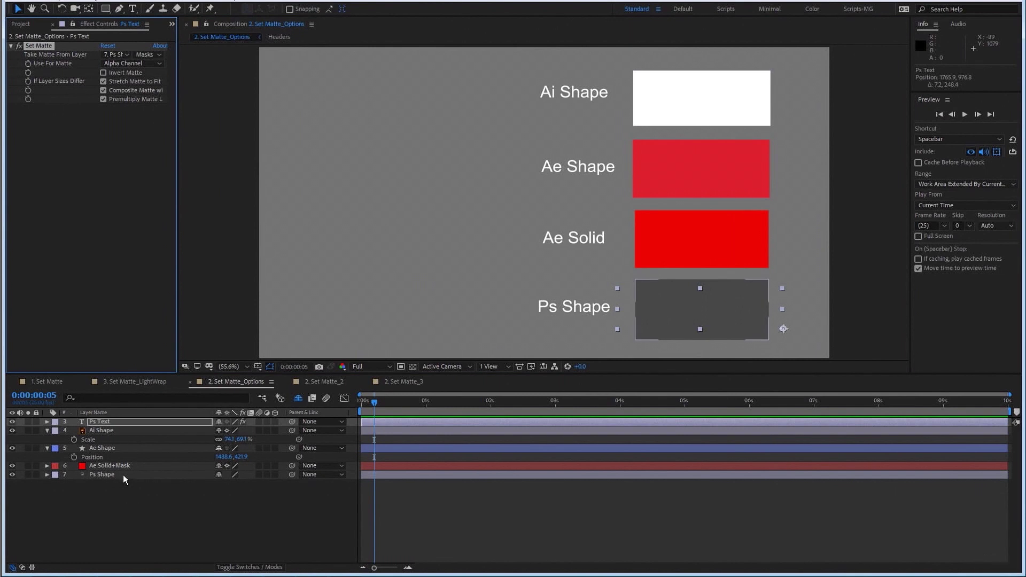
# Step: Try pre-composing Ps Shape with all attributes left in 2. Set Matte_Options and nudging Ps Text over it, and undo both changes
pyautogui.click(103, 476)
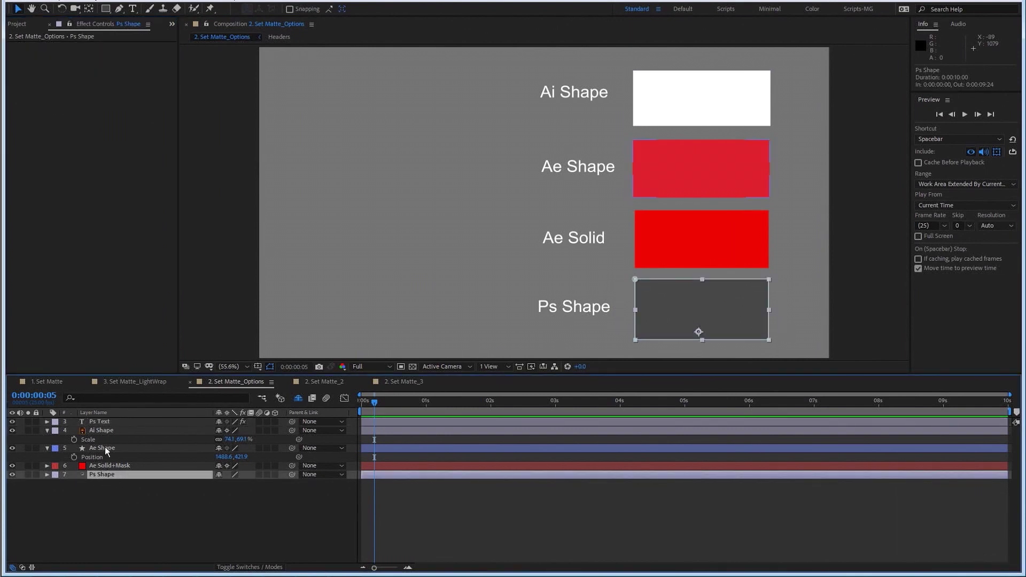
pyautogui.hotkey('ctrl', 'shift', 'c')
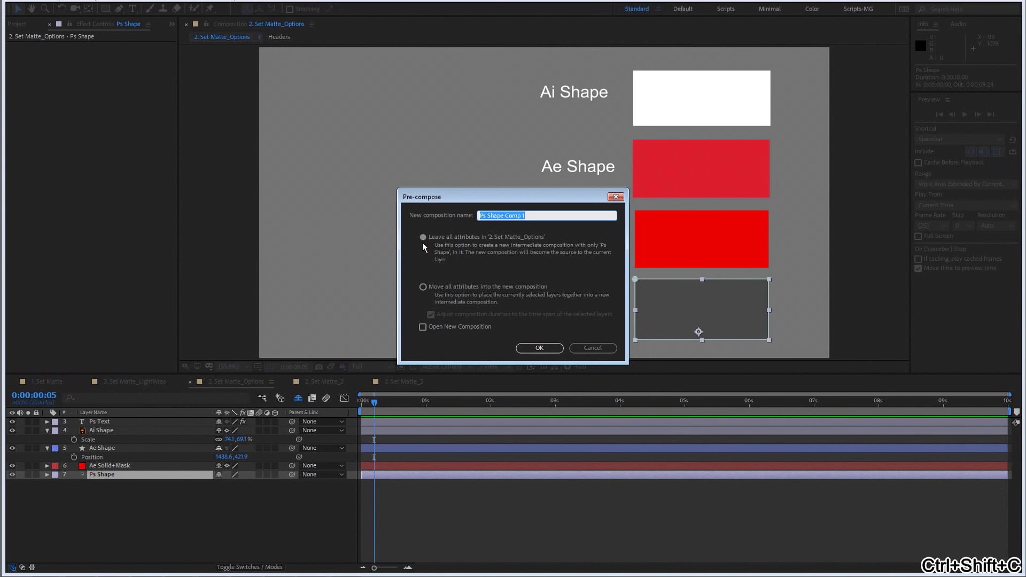
pyautogui.click(533, 347)
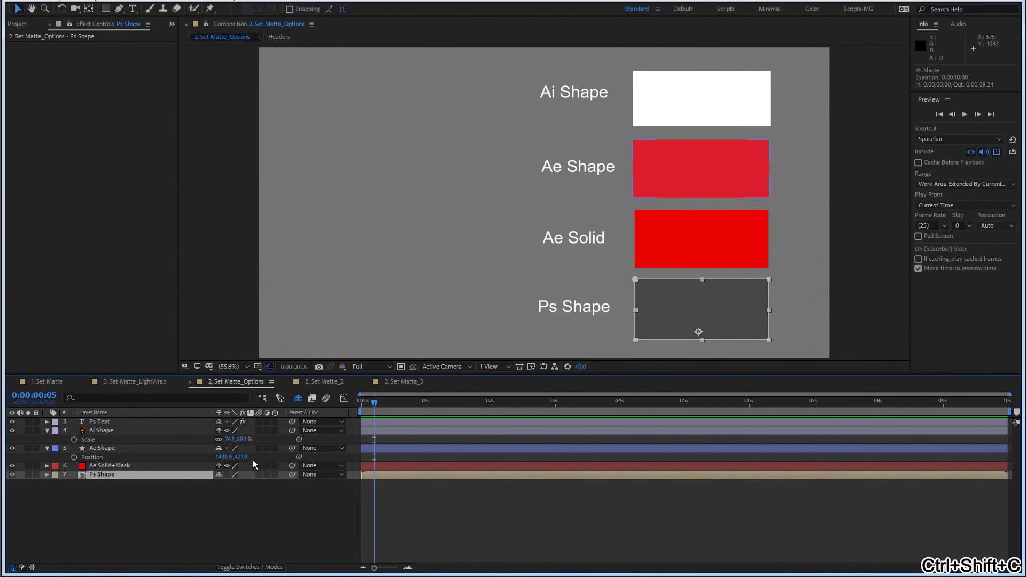
pyautogui.click(140, 422)
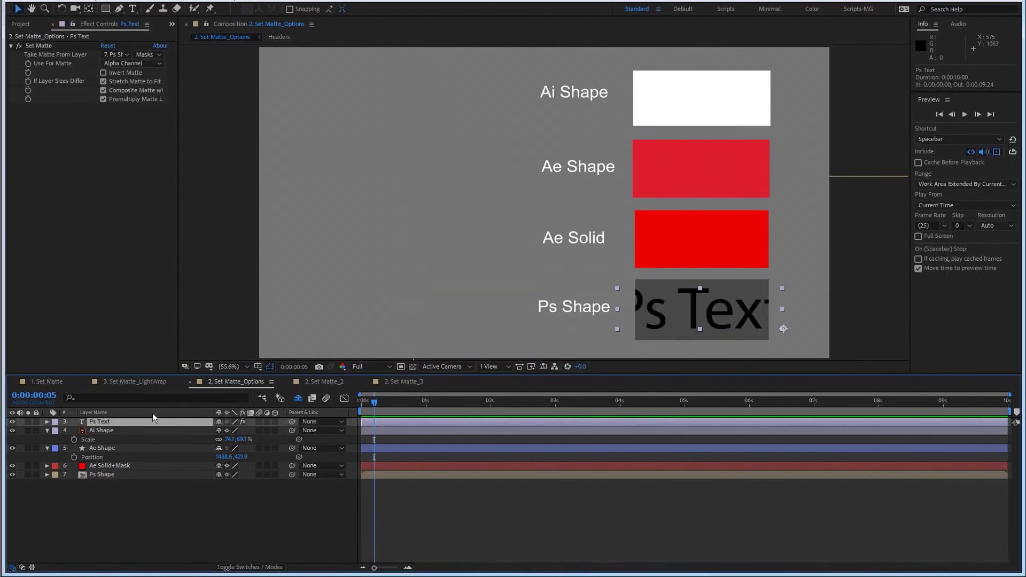
pyautogui.moveTo(651, 308); pyautogui.dragTo(659, 305)
pyautogui.hotkey('ctrl', 'z')
pyautogui.hotkey('ctrl', 'z')
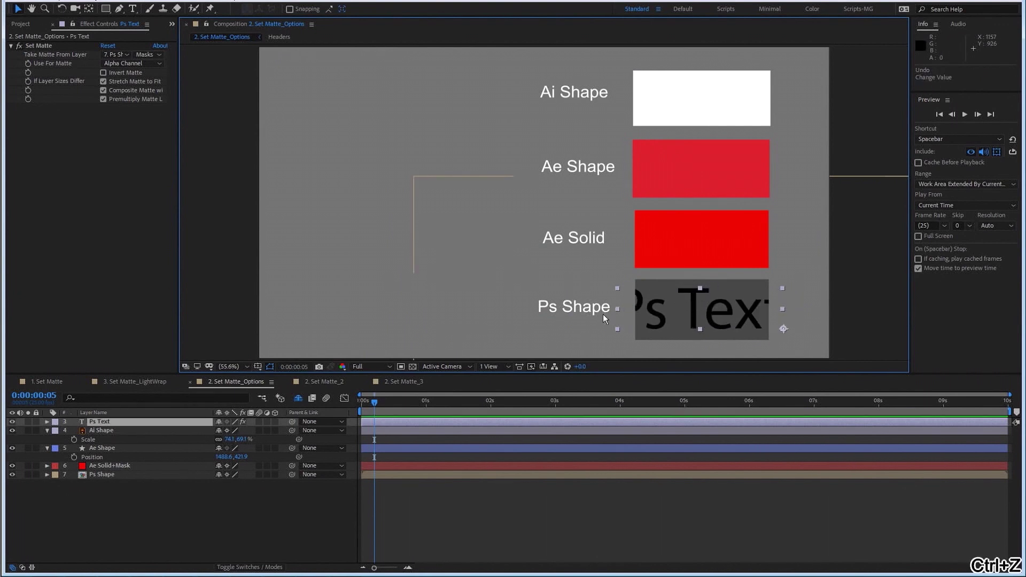
pyautogui.hotkey('ctrl', 'z')
# Step: Reveal the source footage of the Ps Shape layer in the project
pyautogui.click(124, 475)
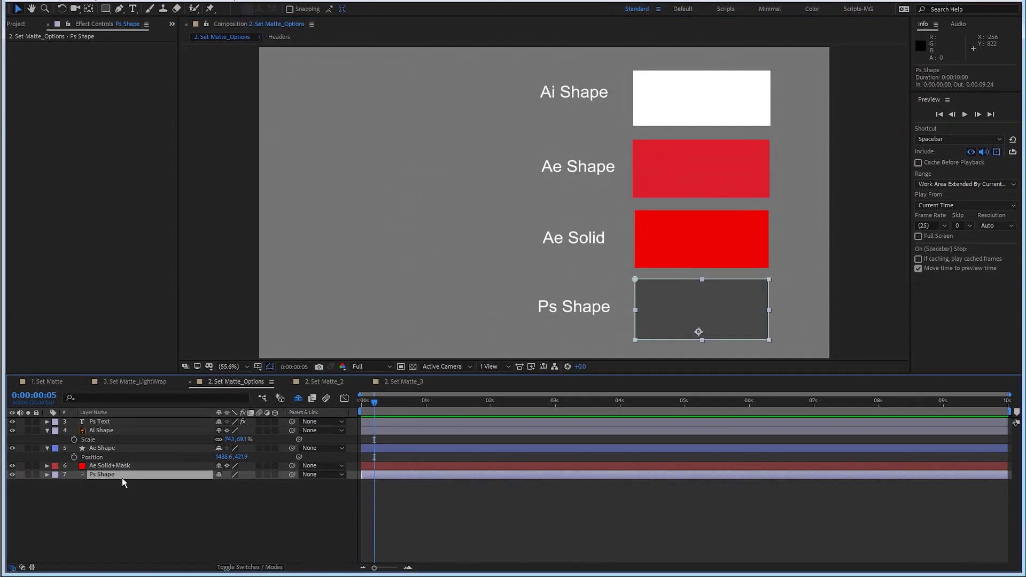
pyautogui.rightClick(122, 481)
pyautogui.moveTo(178, 390)
pyautogui.click(330, 402)
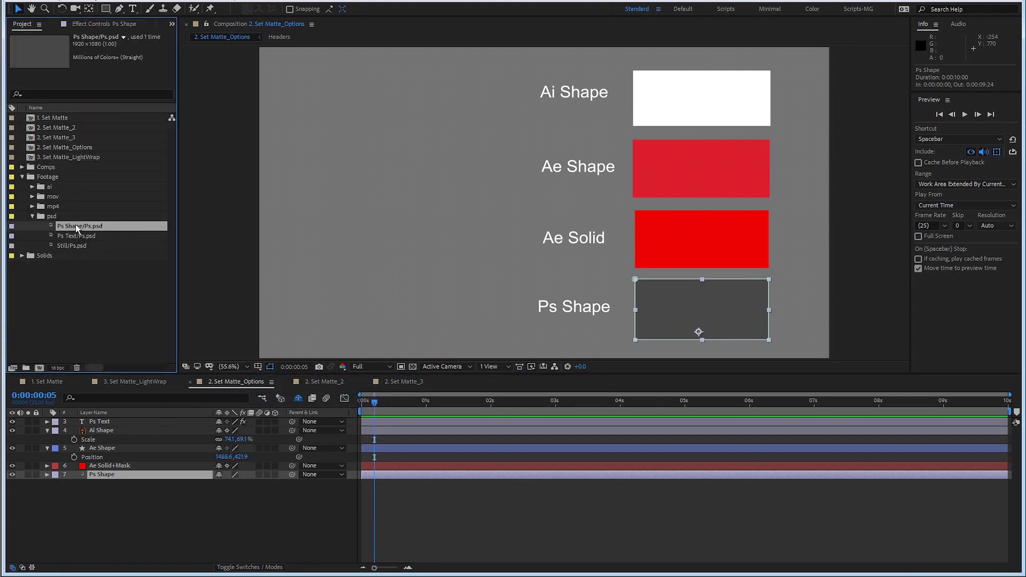
# Step: Replace the Ps Shape/Ps.psd footage with a 1920 x 1080 px dark grey solid and toggle Collapse Transformations on the Ps Shape layer
pyautogui.rightClick(115, 225)
pyautogui.click(84, 230)
pyautogui.rightClick(88, 225)
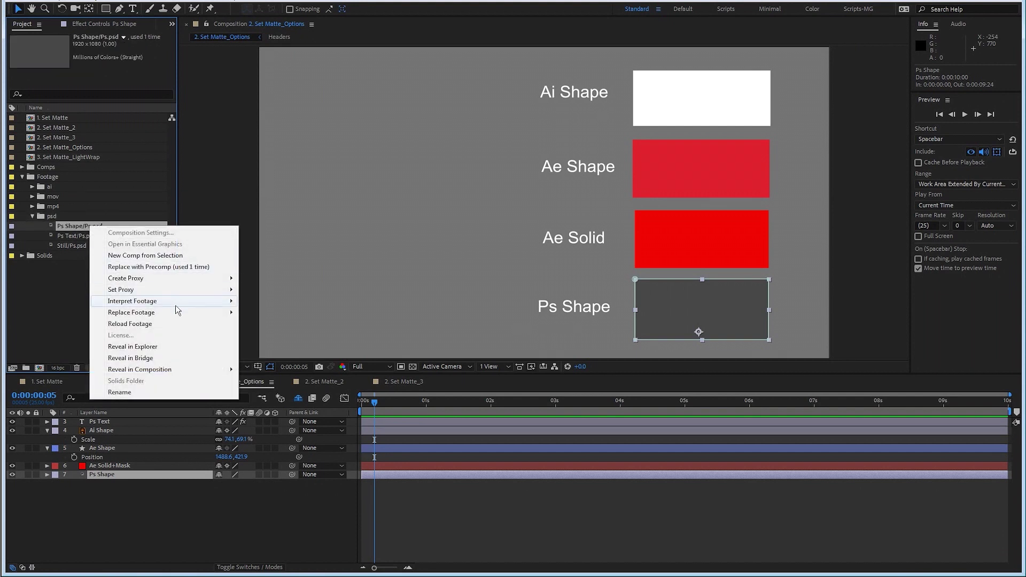
pyautogui.click(289, 352)
pyautogui.click(528, 343)
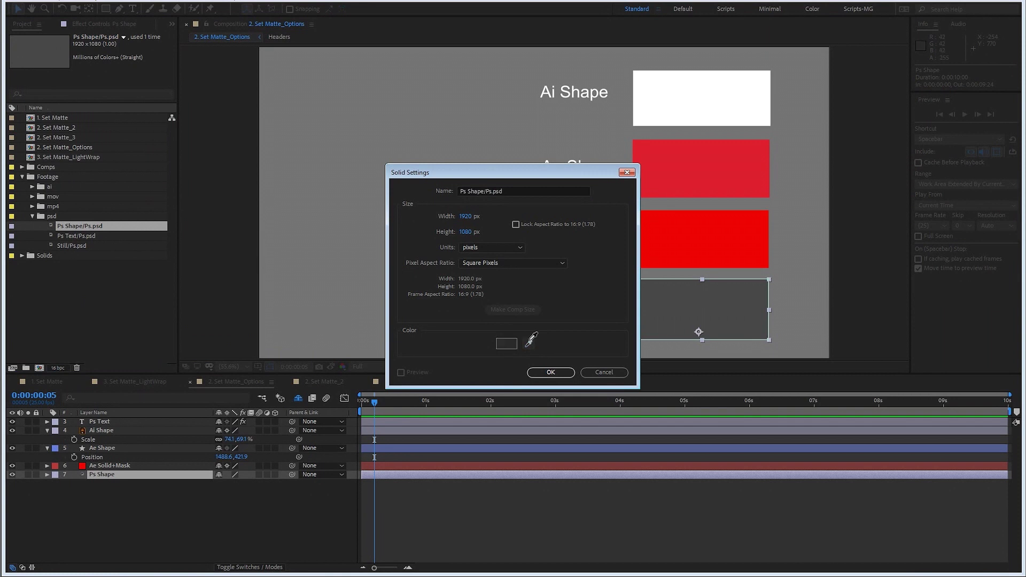
pyautogui.click(561, 373)
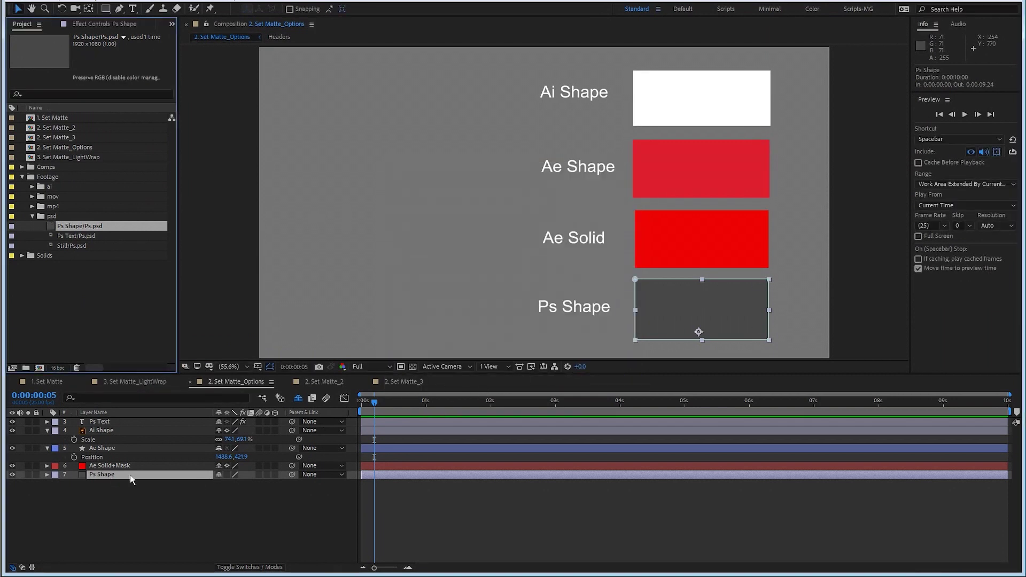
pyautogui.click(227, 474)
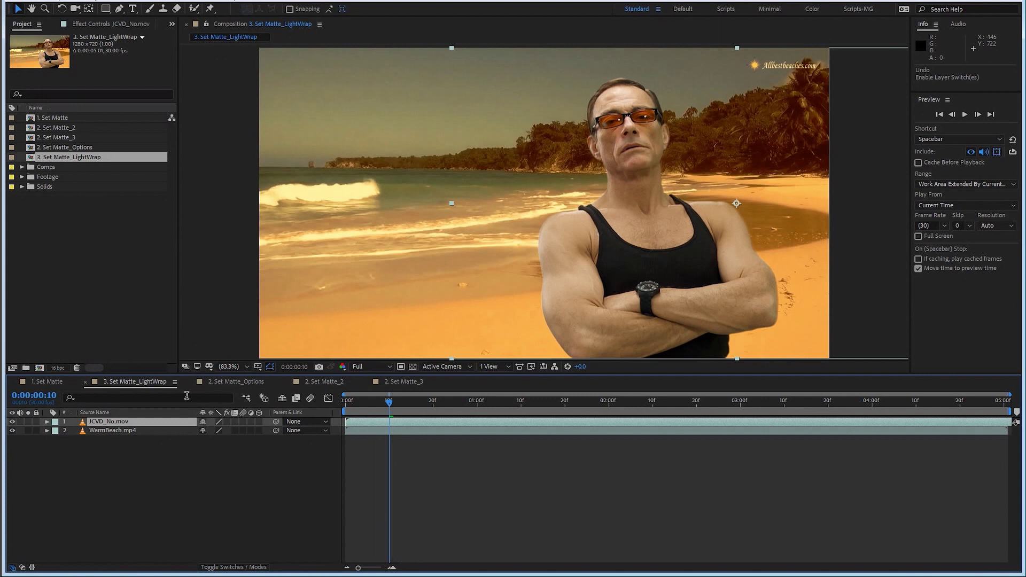
# Step: In the 3. Set Matte_LightWrap composition, enable the effects of the JCVD_No.mov layer and briefly solo the layer
pyautogui.click(227, 422)
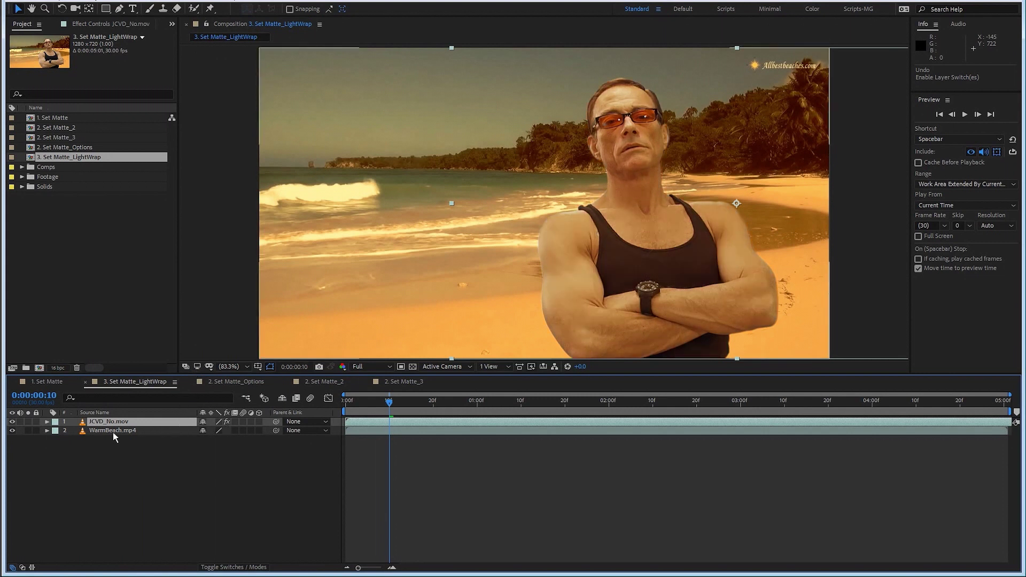
pyautogui.click(28, 422)
pyautogui.click(28, 421)
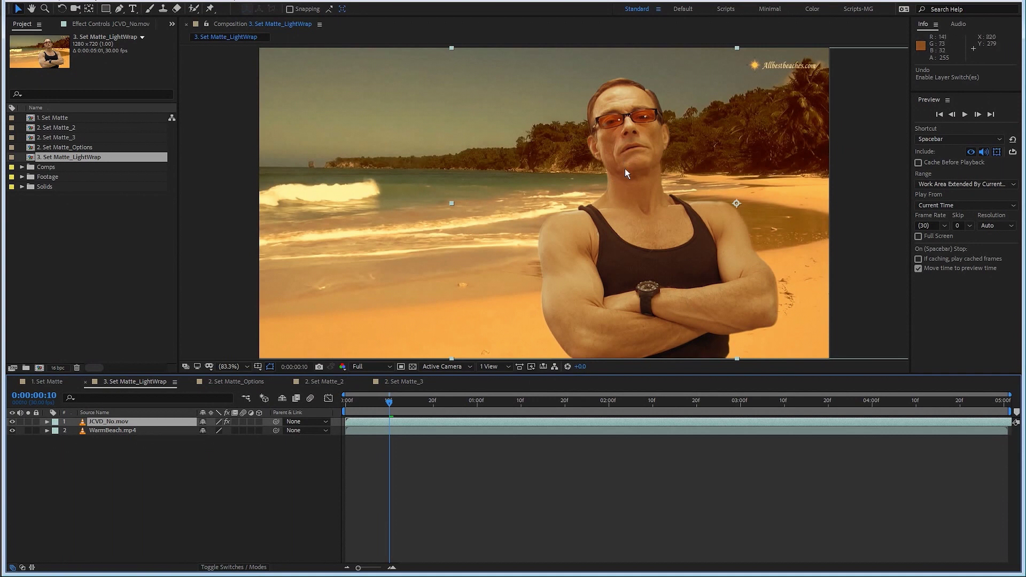
# Step: Duplicate the WarmBeach.mp4 layer and place the copy above JCVD_No.mov
pyautogui.click(140, 430)
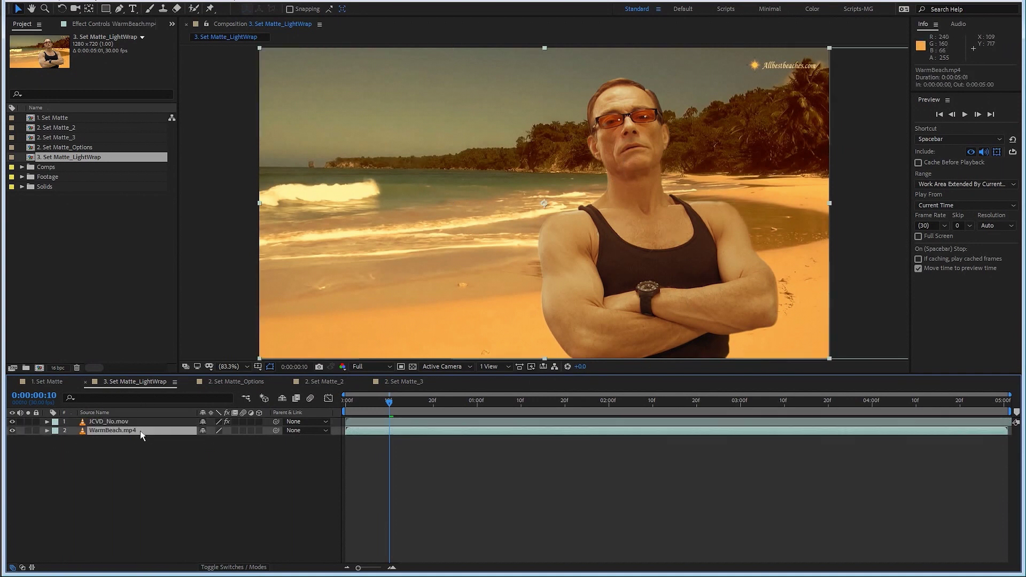
pyautogui.hotkey('ctrl', 'd')
pyautogui.moveTo(132, 432); pyautogui.dragTo(132, 420)
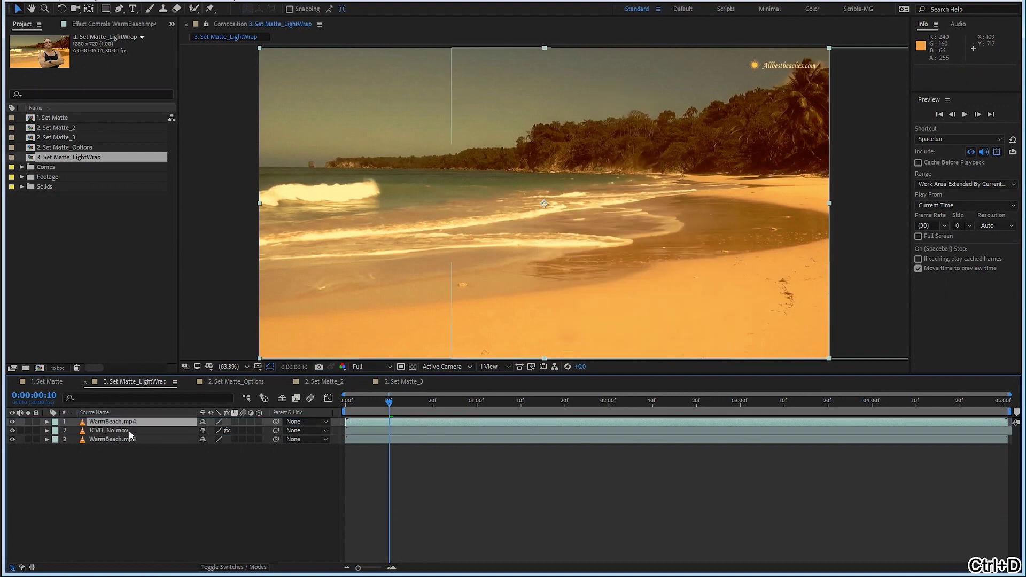
# Step: Apply Set Matte to the WarmBeach.mp4 copy with its matte taken from JCVD_No.mov, and briefly solo the layer to check it
pyautogui.hotkey('ctrl', 'space')
pyautogui.write('set')
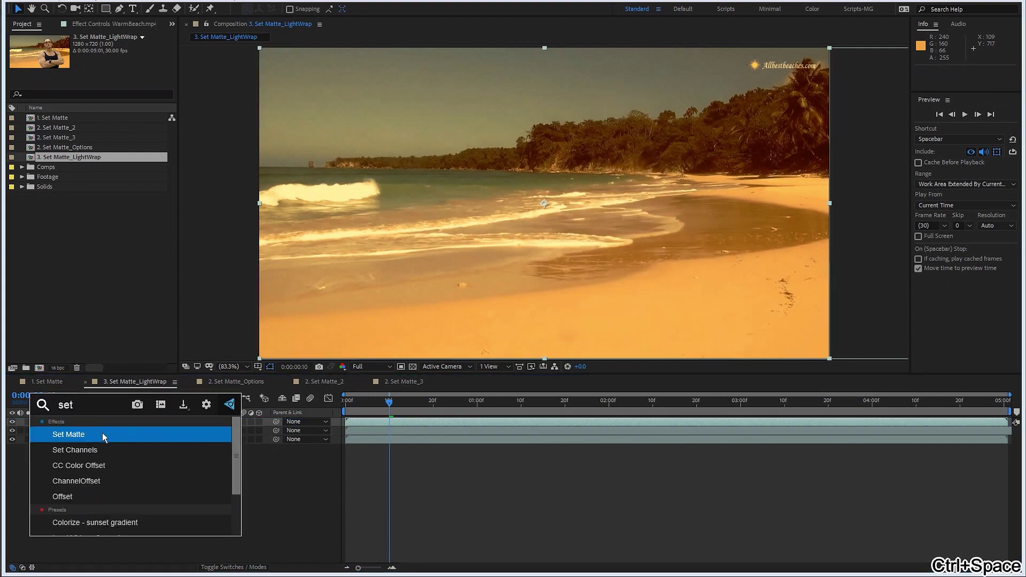
pyautogui.press('Return')
pyautogui.click(116, 55)
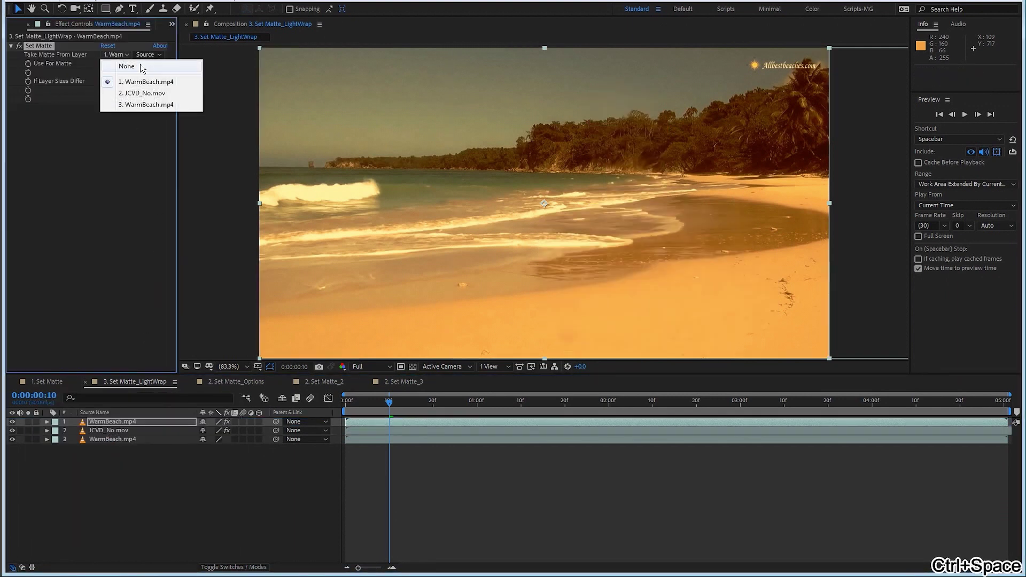
pyautogui.click(140, 94)
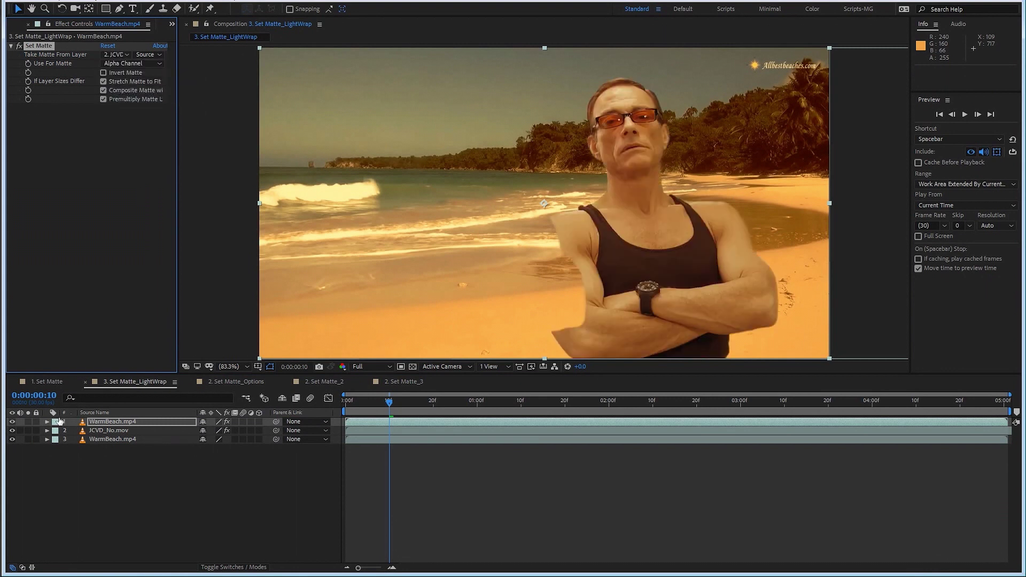
pyautogui.click(28, 422)
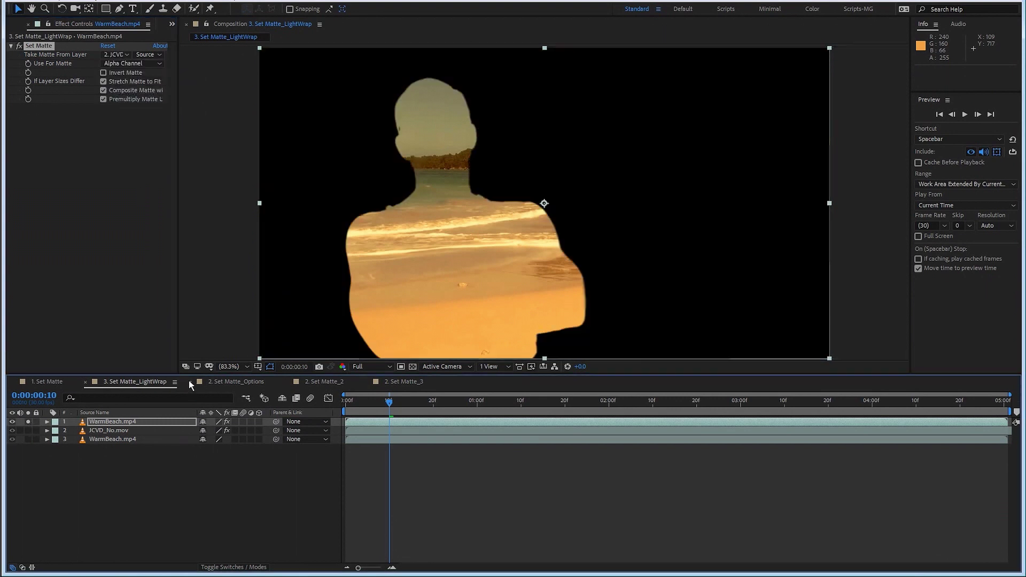
pyautogui.click(28, 422)
# Step: Pre-compose the JCVD_No.mov layer
pyautogui.click(120, 432)
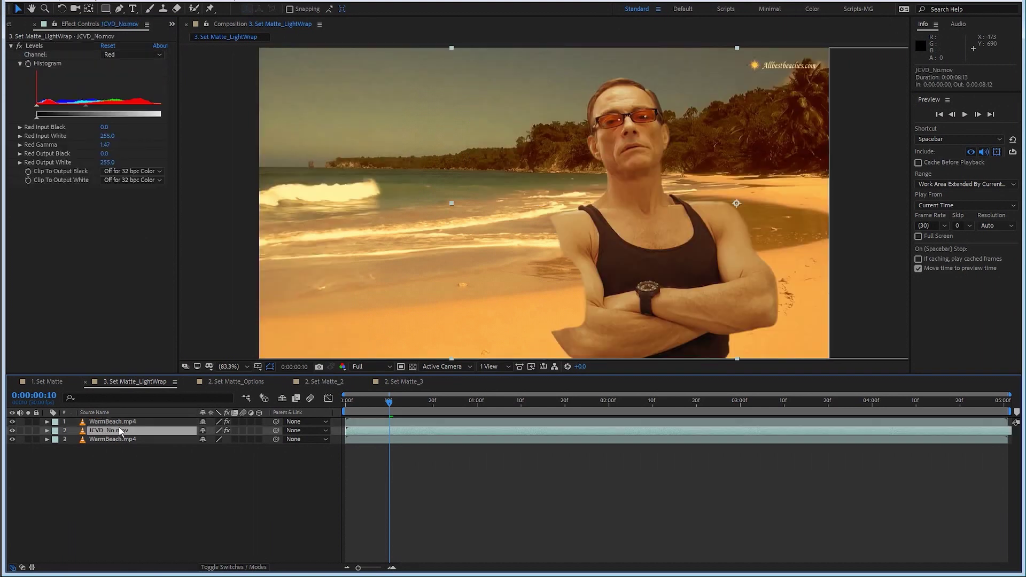
pyautogui.hotkey('ctrl', 'shift', 'c')
pyautogui.click(539, 349)
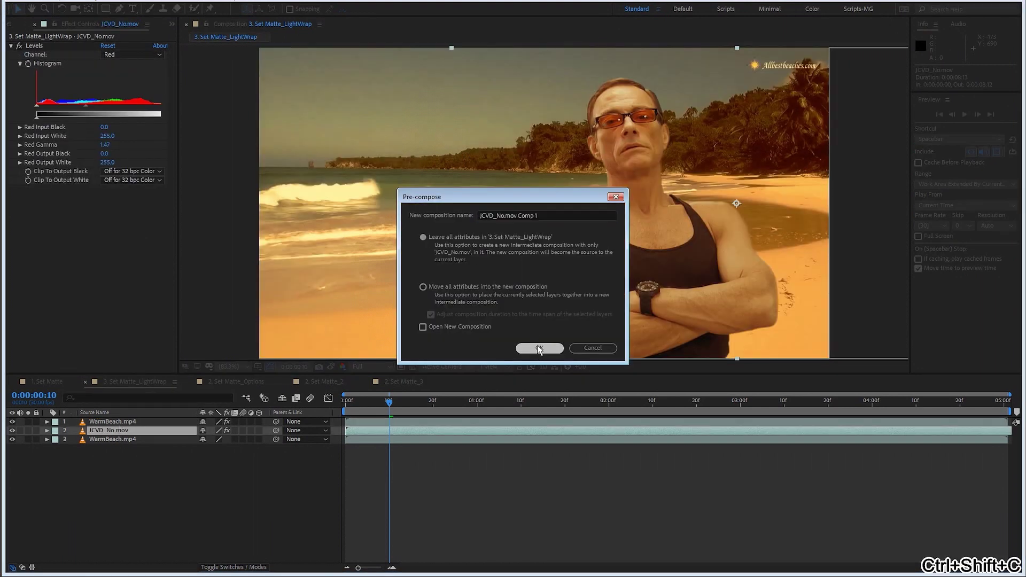
# Step: Solo the uppermost WarmBeach.mp4 layer and invert its Set Matte
pyautogui.click(99, 425)
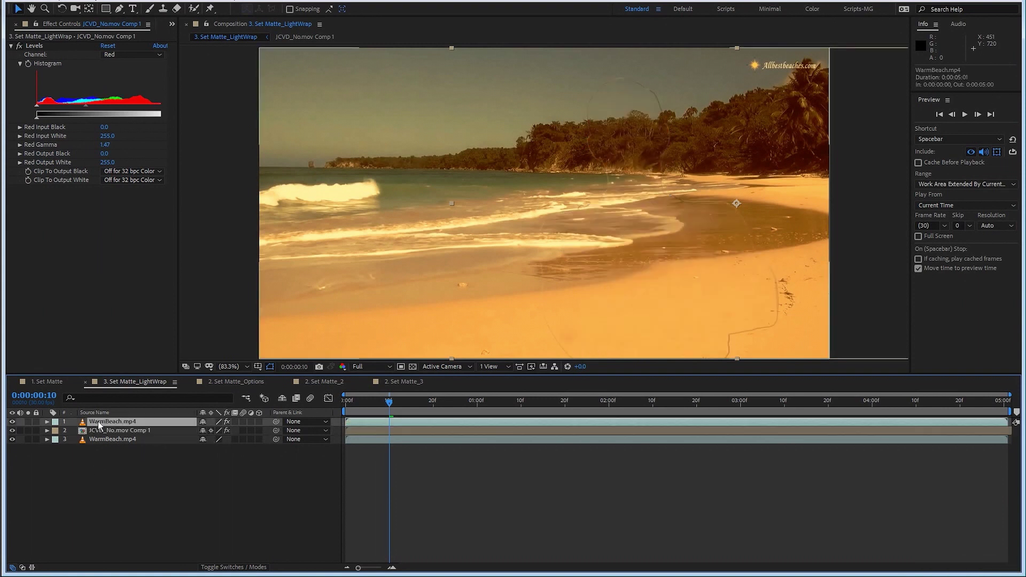
pyautogui.click(29, 421)
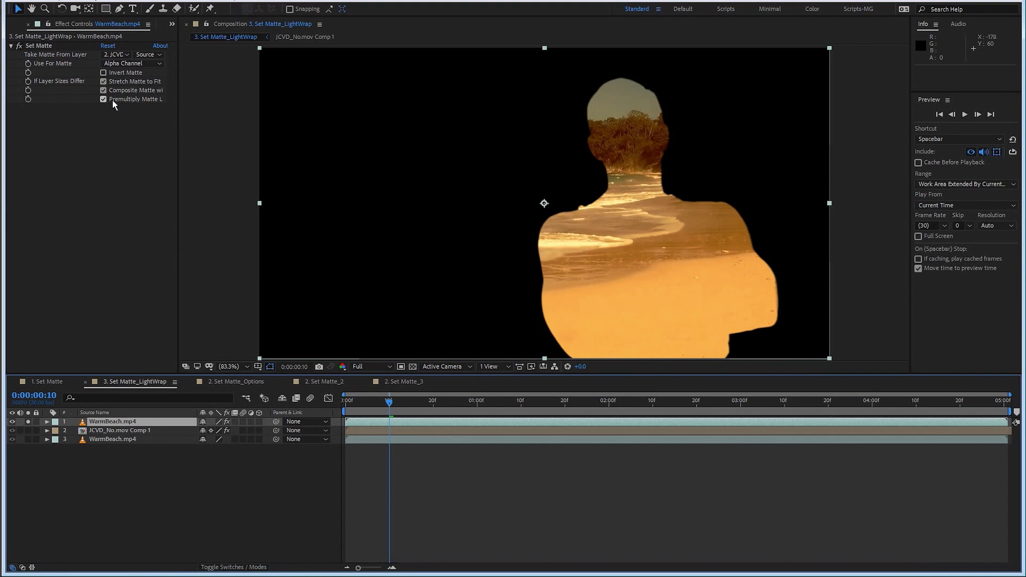
pyautogui.click(103, 73)
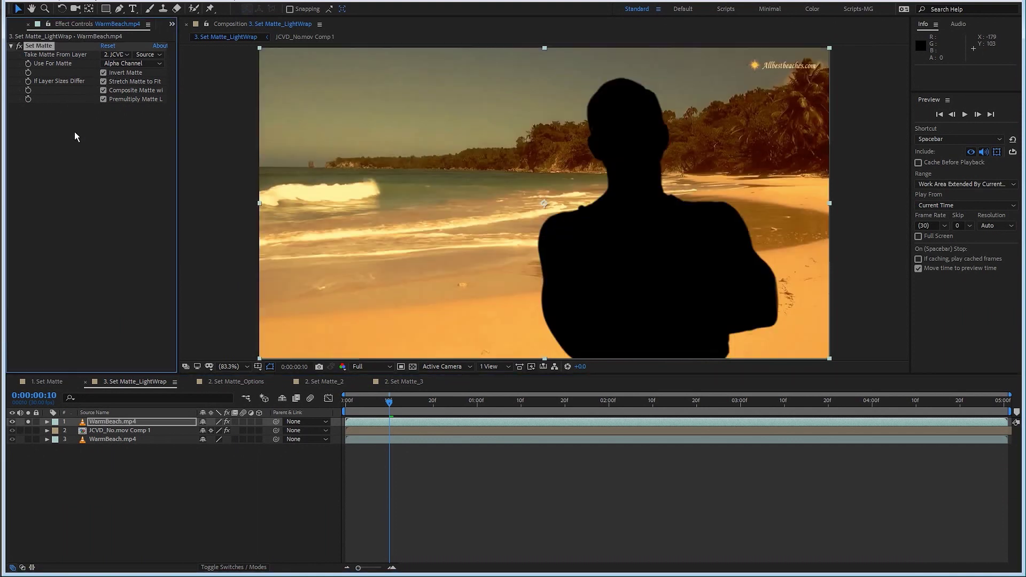
# Step: Add Fast Box Blur to the uppermost WarmBeach.mp4 layer with a Blur Radius of 9 and Repeat Edge Pixels on
pyautogui.hotkey('alt', '4')
pyautogui.hotkey('alt', '4')
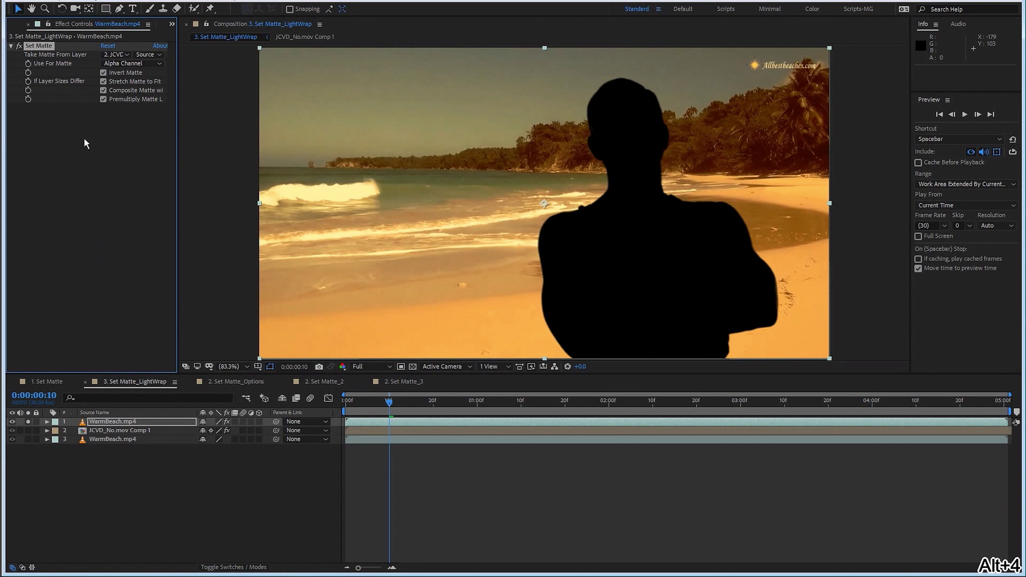
pyautogui.hotkey('ctrl', 'space')
pyautogui.write('fa')
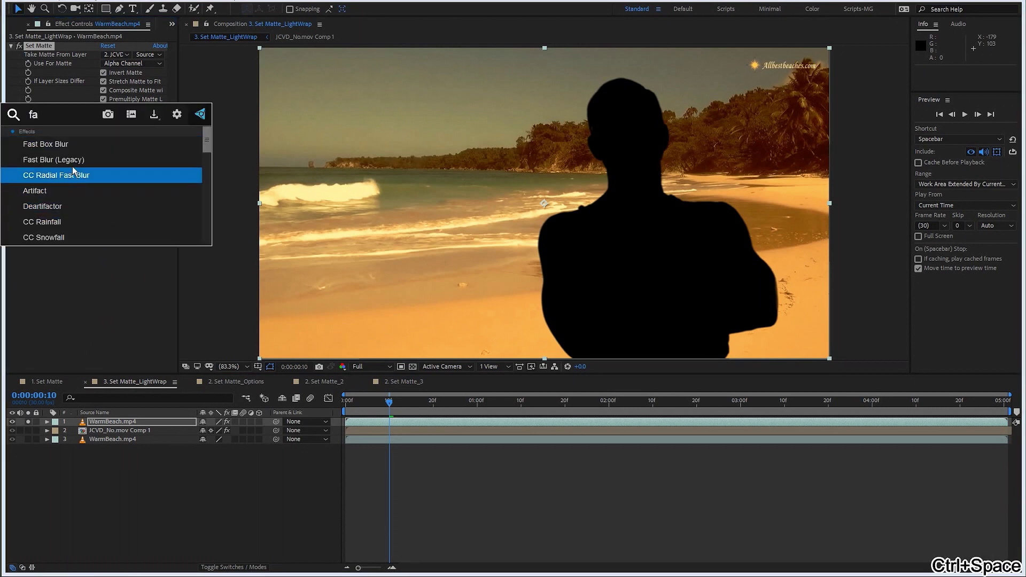
pyautogui.click(69, 148)
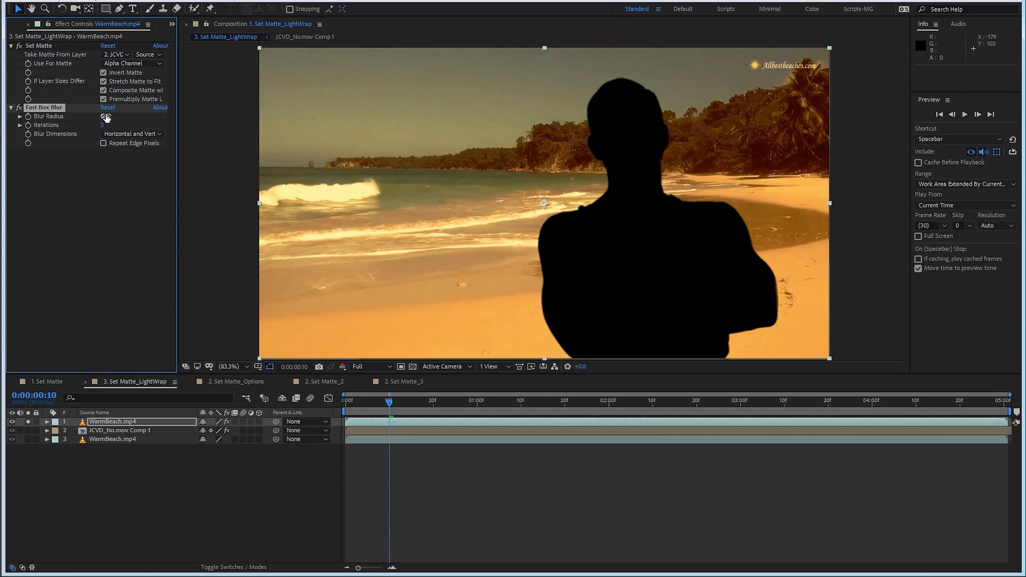
pyautogui.moveTo(108, 116); pyautogui.dragTo(106, 116)
pyautogui.click(104, 143)
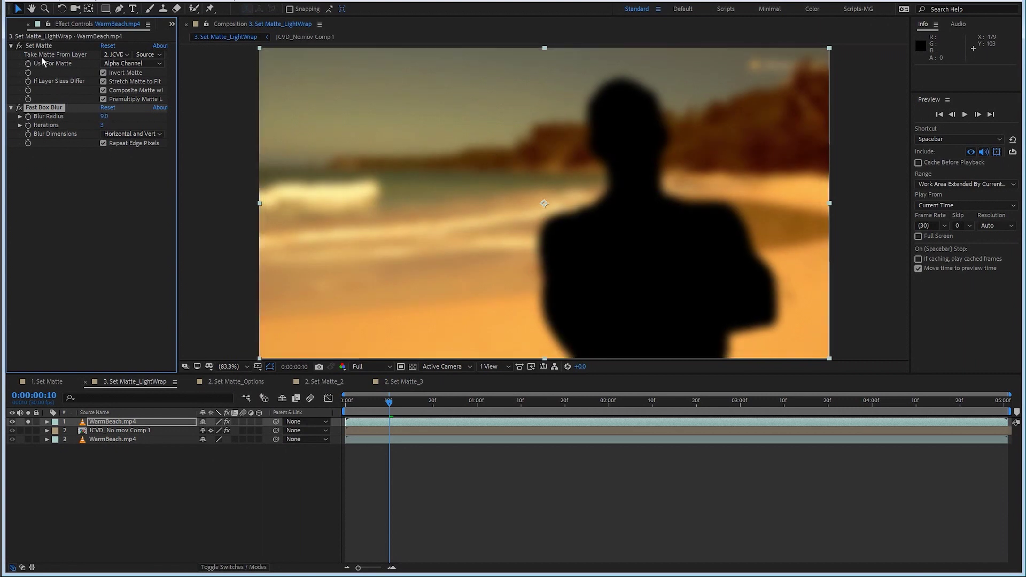
# Step: Duplicate Set Matte, place the copy after Fast Box Blur with Invert Matte off, and unsolo the WarmBeach.mp4 layer
pyautogui.hotkey('ctrl', 'd')
pyautogui.moveTo(48, 111); pyautogui.dragTo(66, 224)
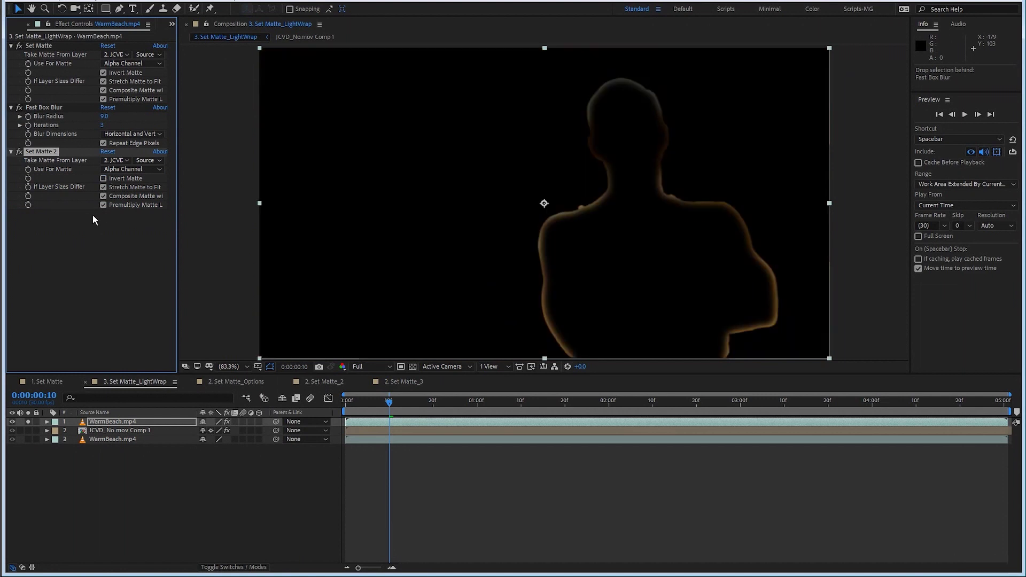
pyautogui.moveTo(105, 117)
pyautogui.mouseDown()
pyautogui.moveTo(115, 117)
pyautogui.moveTo(104, 117)
pyautogui.mouseUp()
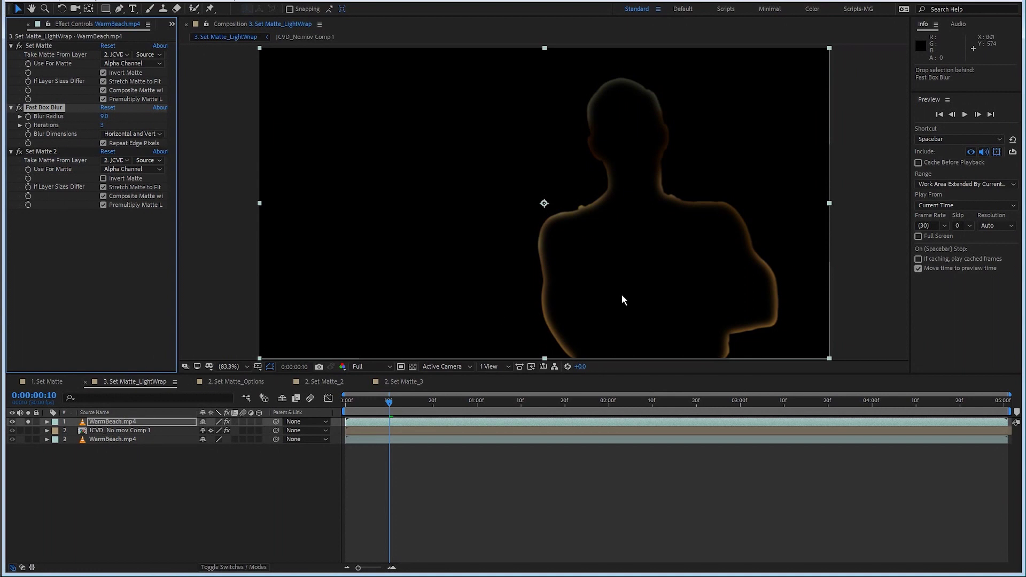
pyautogui.click(28, 422)
# Step: Set the blending mode of the uppermost WarmBeach.mp4 layer to Screen
pyautogui.click(124, 423)
pyautogui.press('F4')
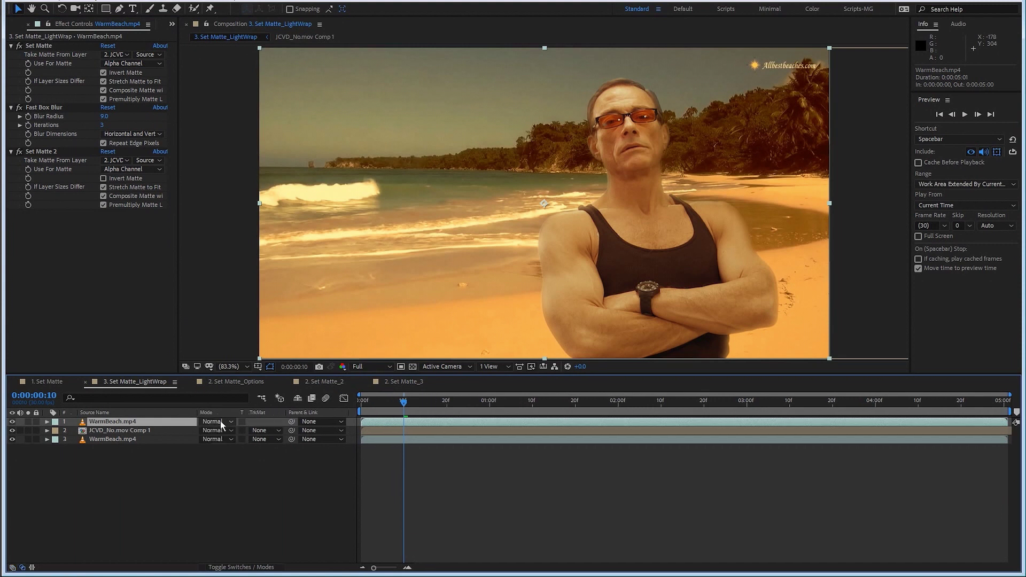
pyautogui.click(213, 421)
pyautogui.click(254, 252)
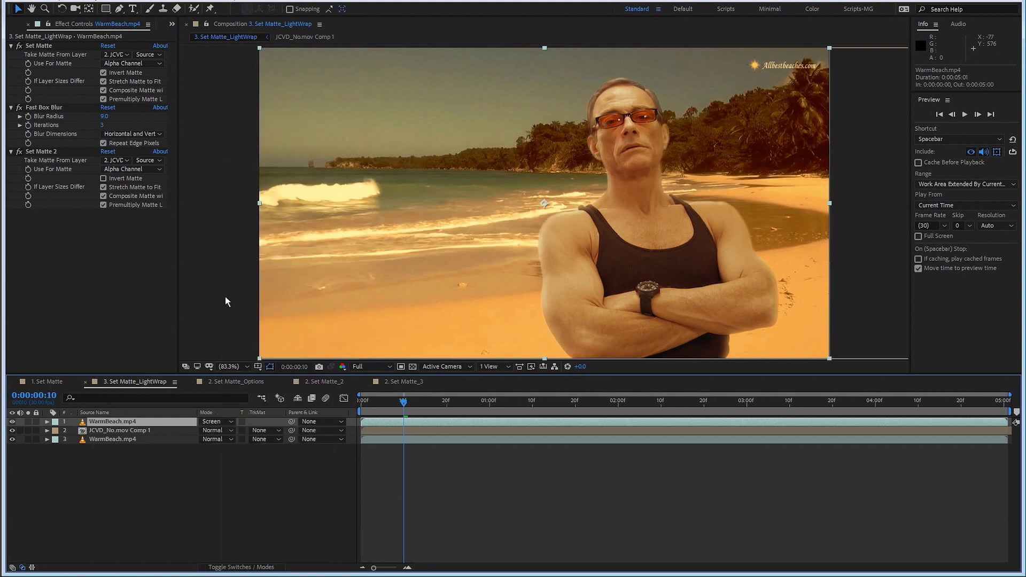
# Step: Compare the light wrap by toggling the uppermost WarmBeach.mp4 layer's visibility, and set its opacity to 85%
pyautogui.click(13, 422)
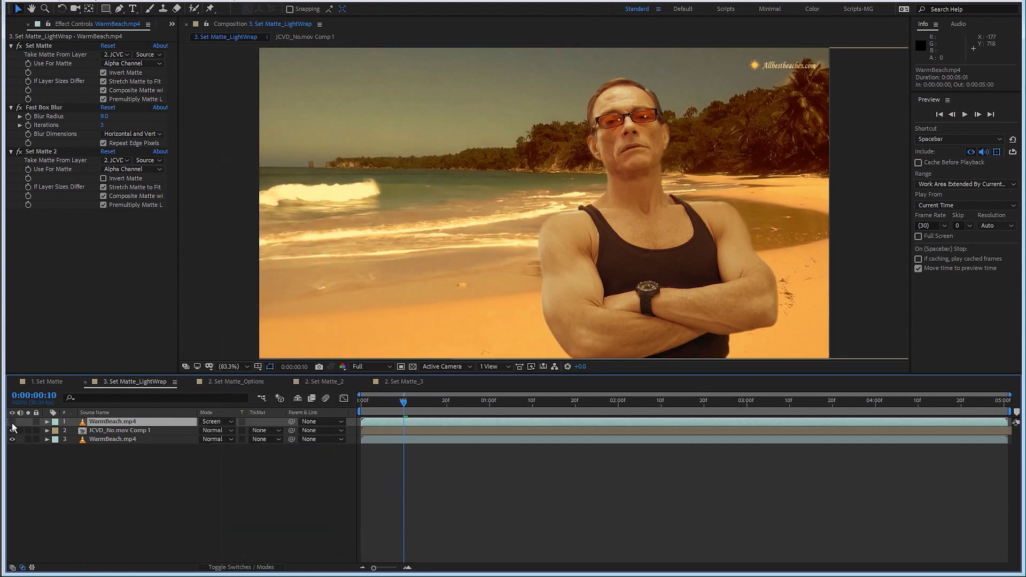
pyautogui.click(12, 421)
pyautogui.press('t')
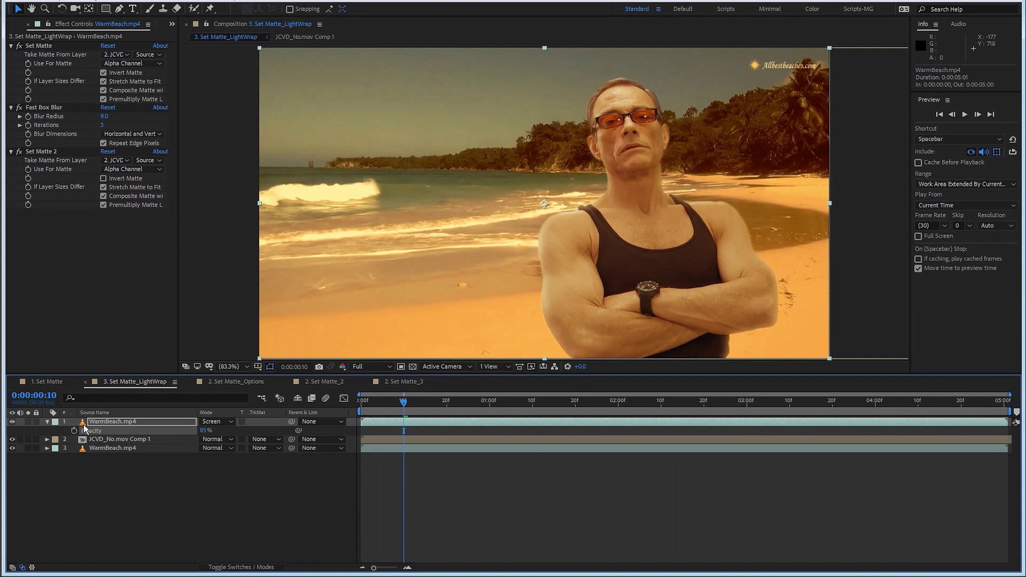
pyautogui.click(47, 423)
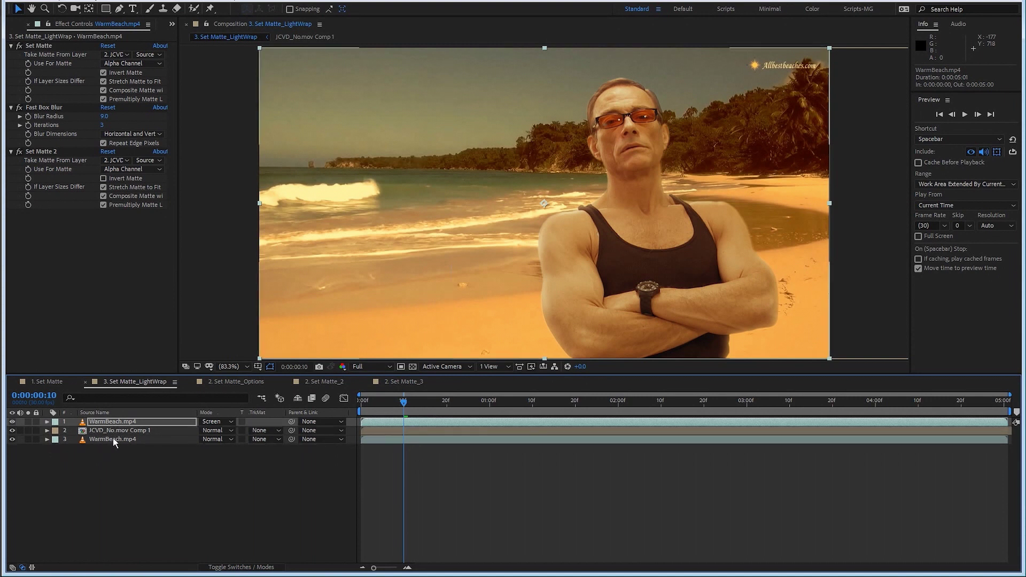
# Step: Examine the modified and transform properties of the background WarmBeach.mp4 layer, and collapse them
pyautogui.click(76, 443)
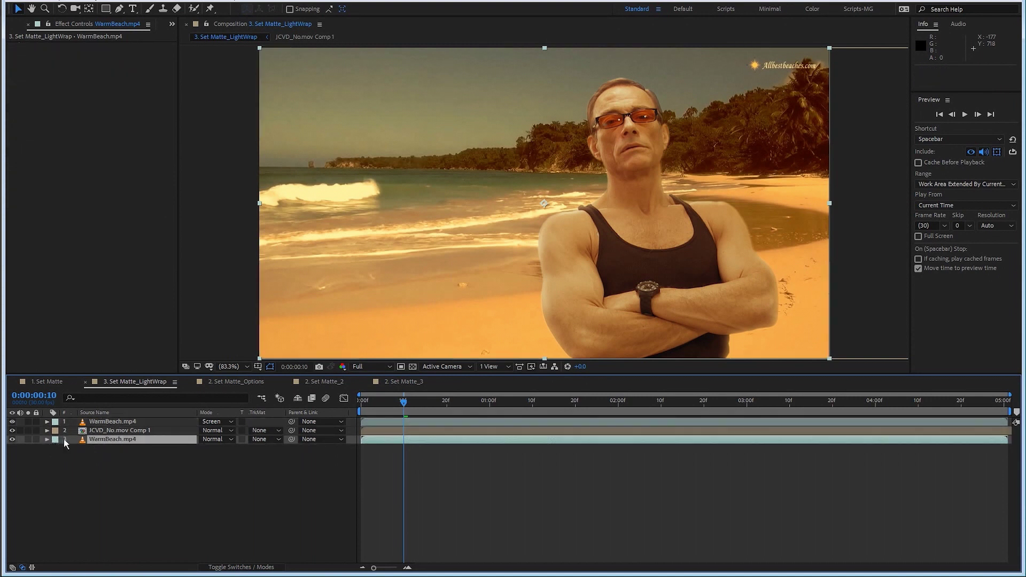
pyautogui.press('u')
pyautogui.press('u')
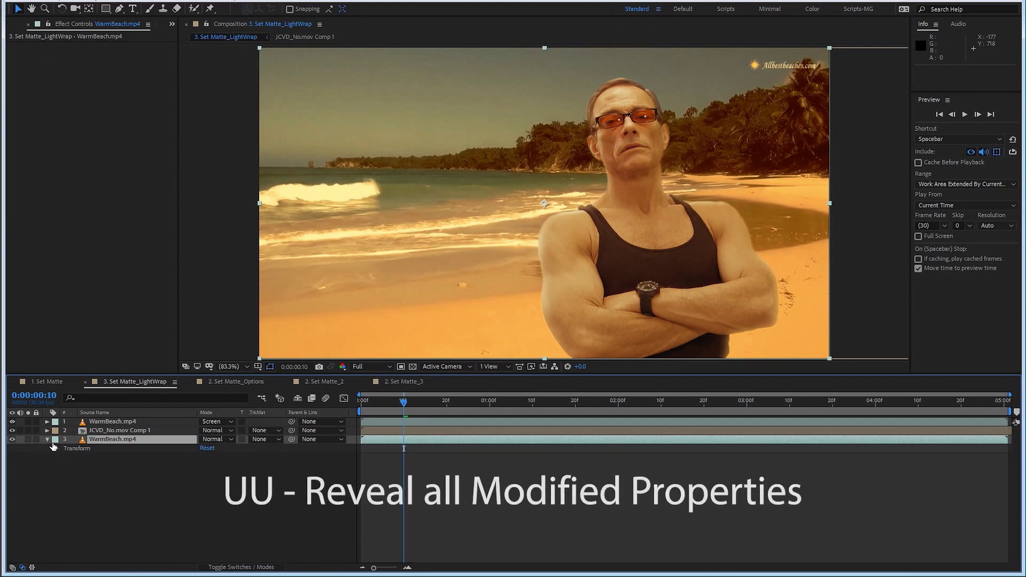
pyautogui.click(56, 449)
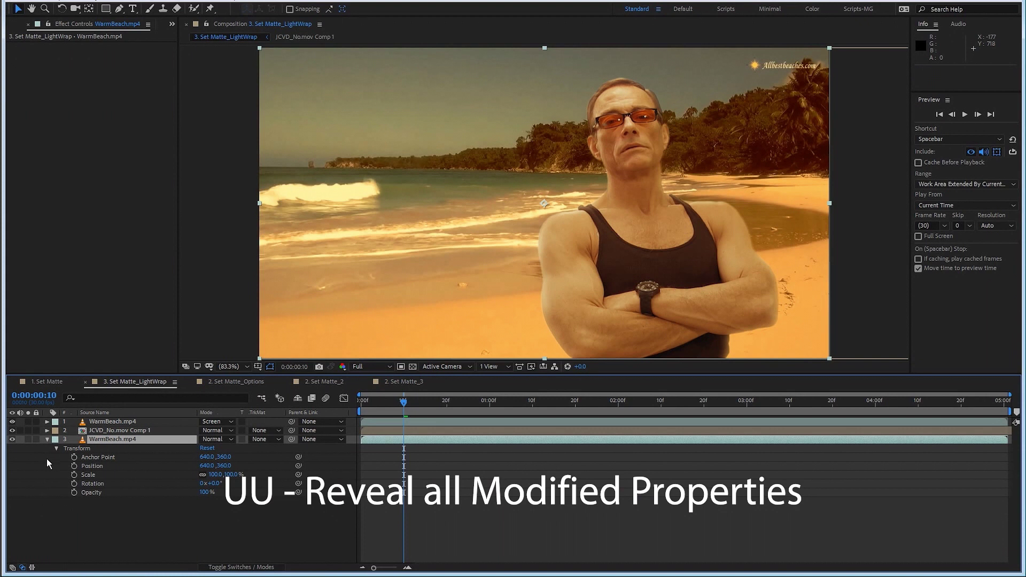
pyautogui.click(47, 439)
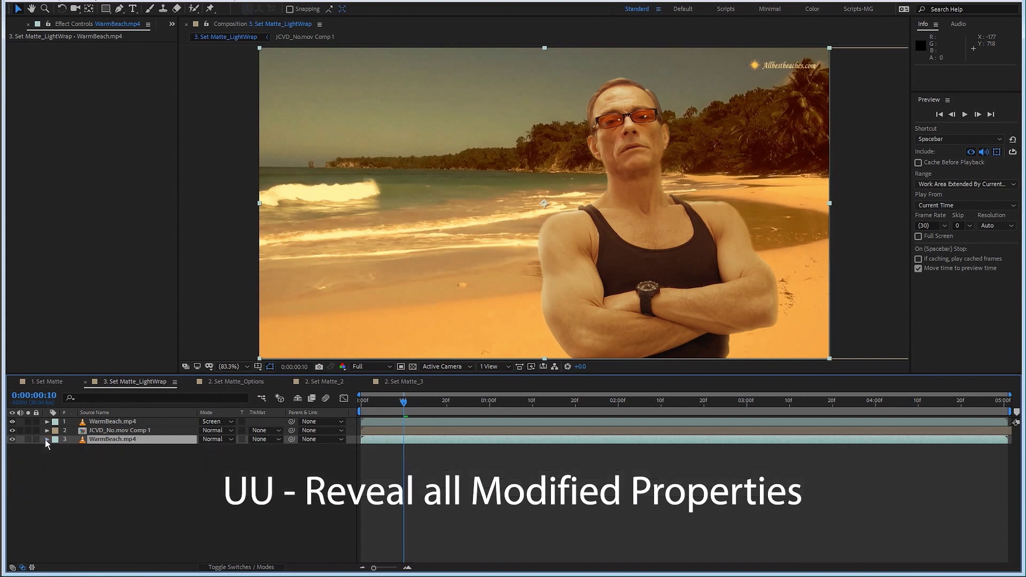
pyautogui.click(124, 422)
pyautogui.hotkey('ctrl', 'shift', 'c')
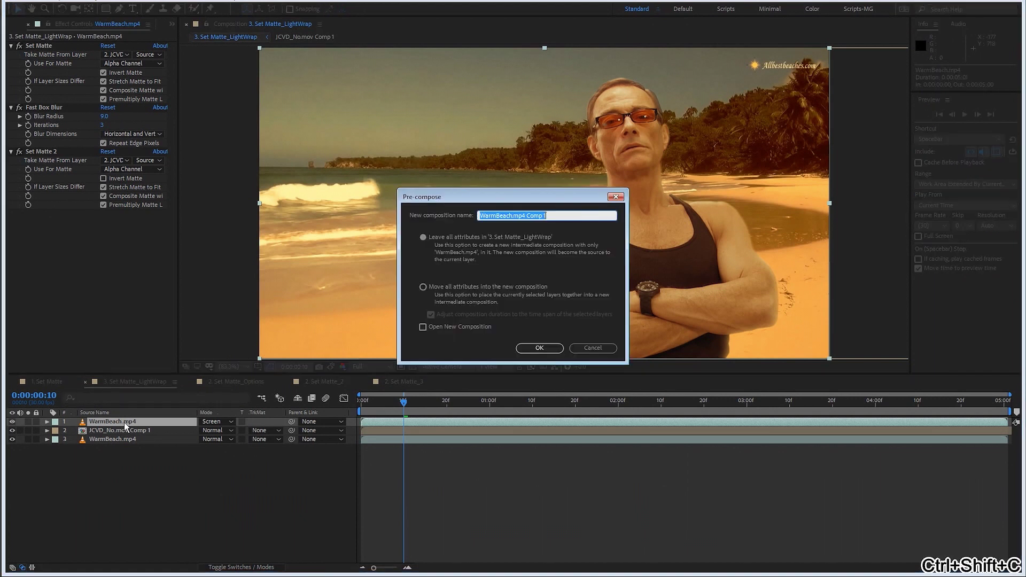
pyautogui.click(581, 346)
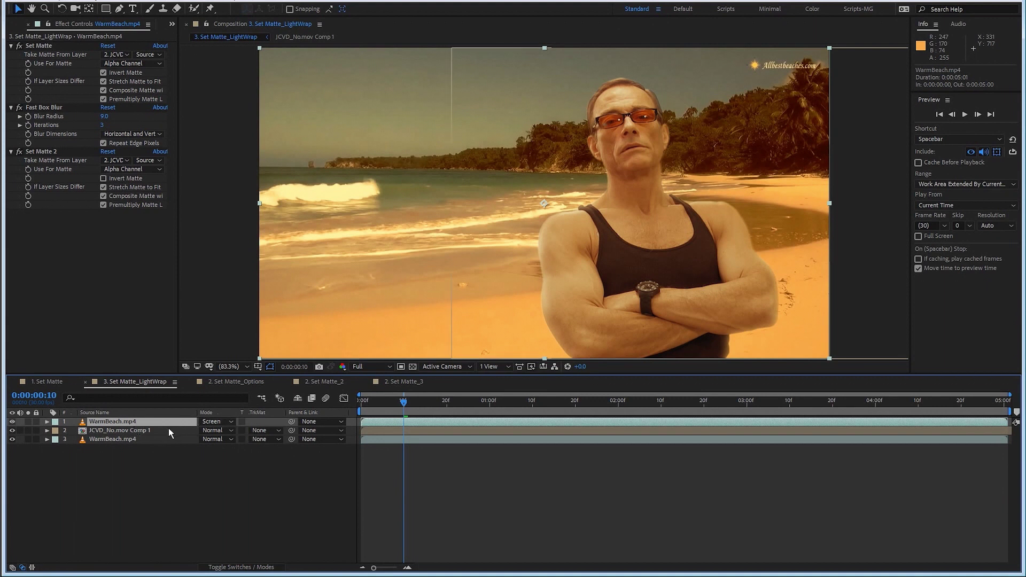
# Step: Show the layer switches in the timeline in place of the blending modes
pyautogui.press('F4')
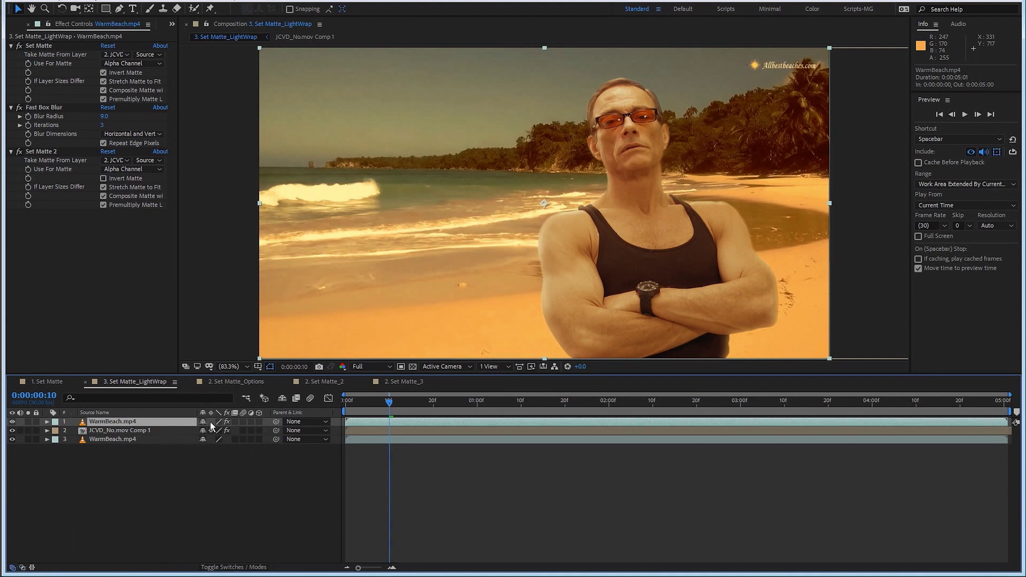